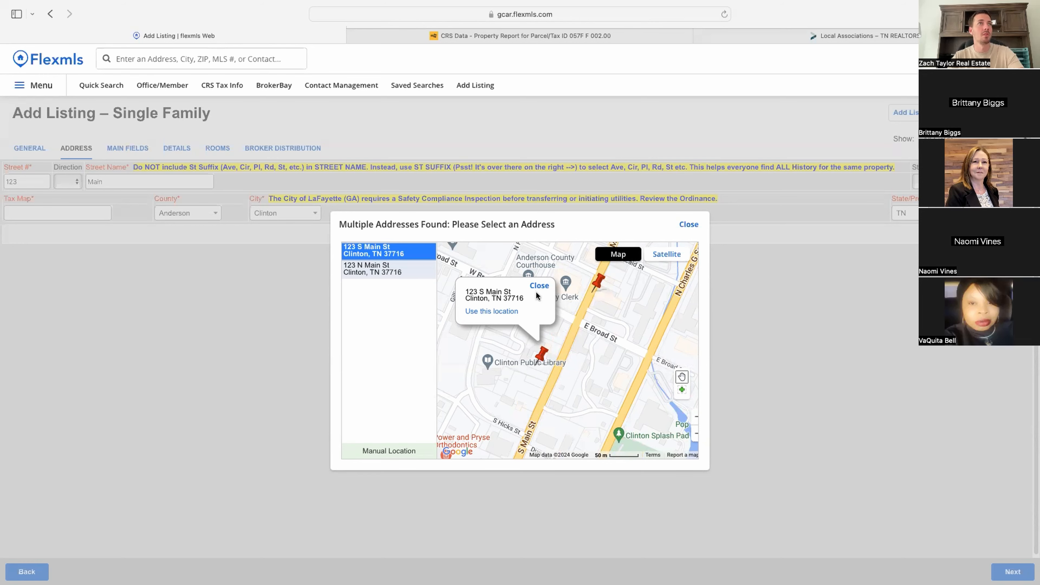
Step: Keep the address as originally entered instead of the suggested 123 S Main St location
click(491, 312)
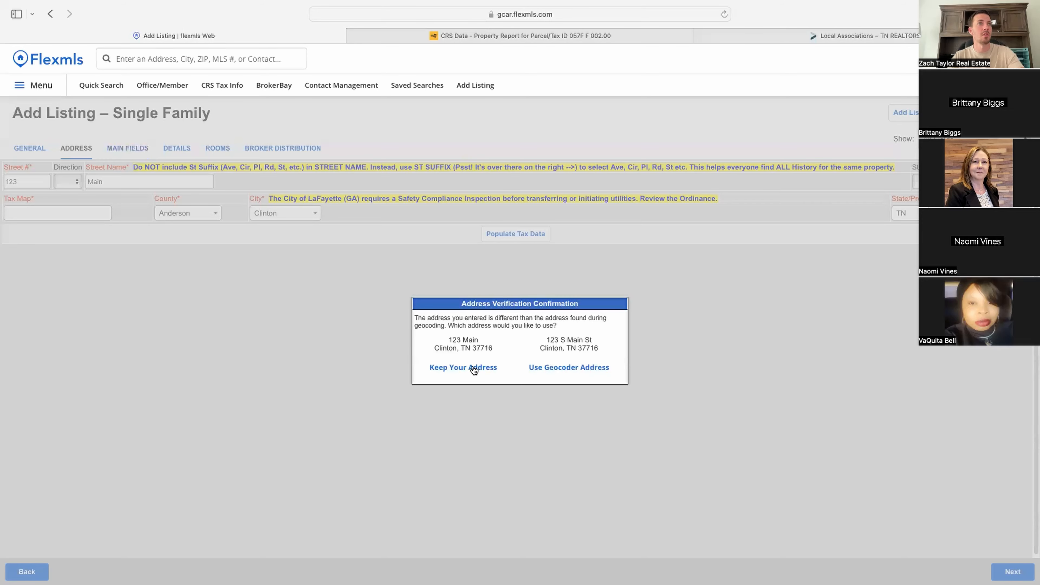
click(474, 369)
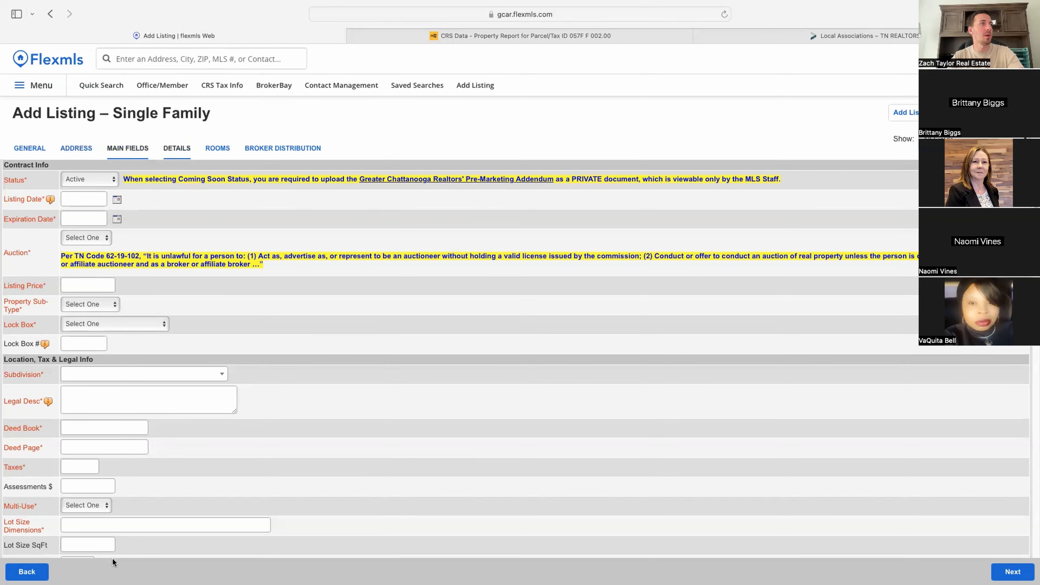
mouse_move(50, 200)
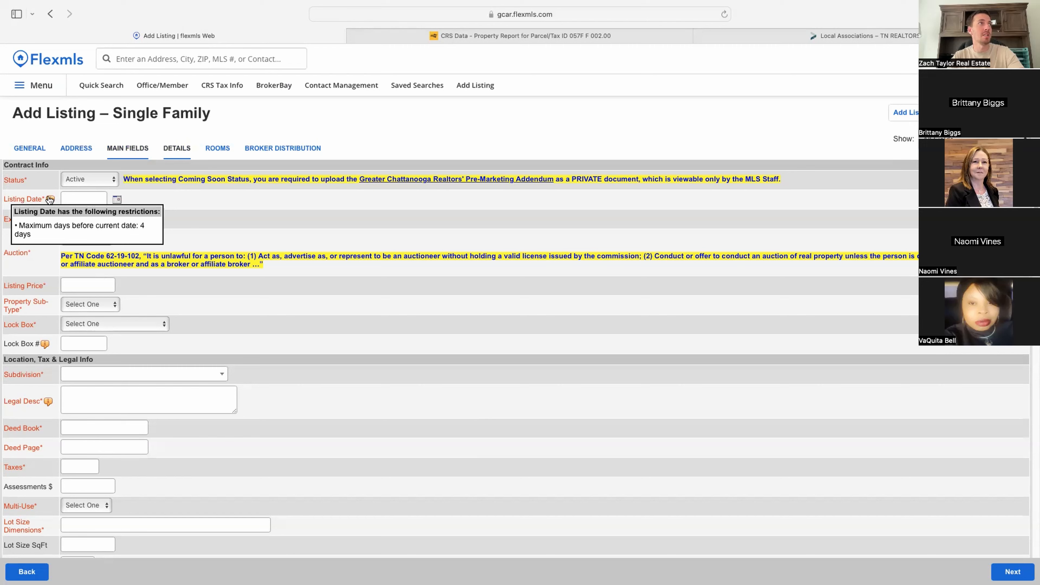
mouse_move(45, 345)
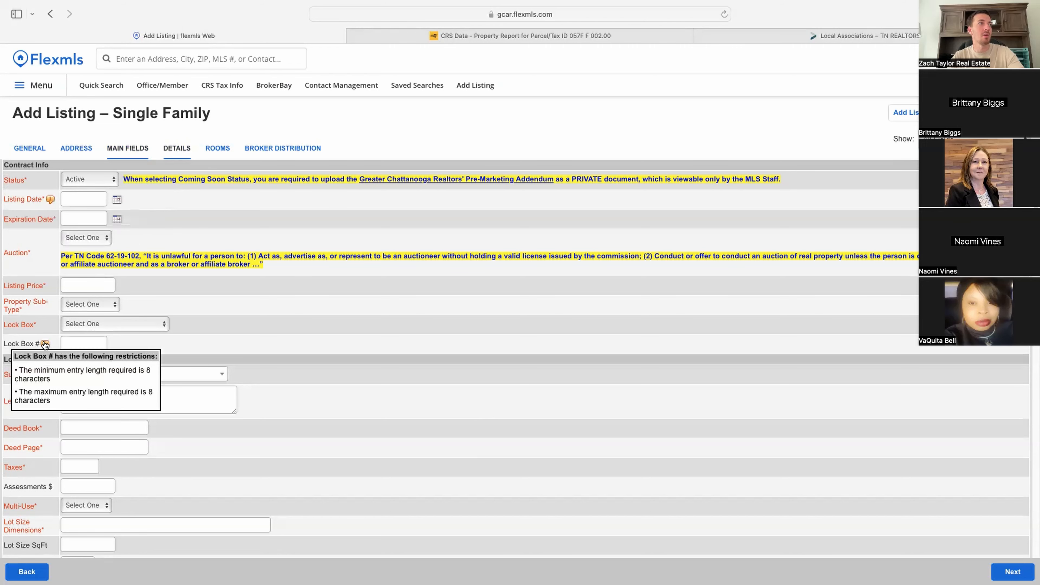
scroll(89, 429, down, 10)
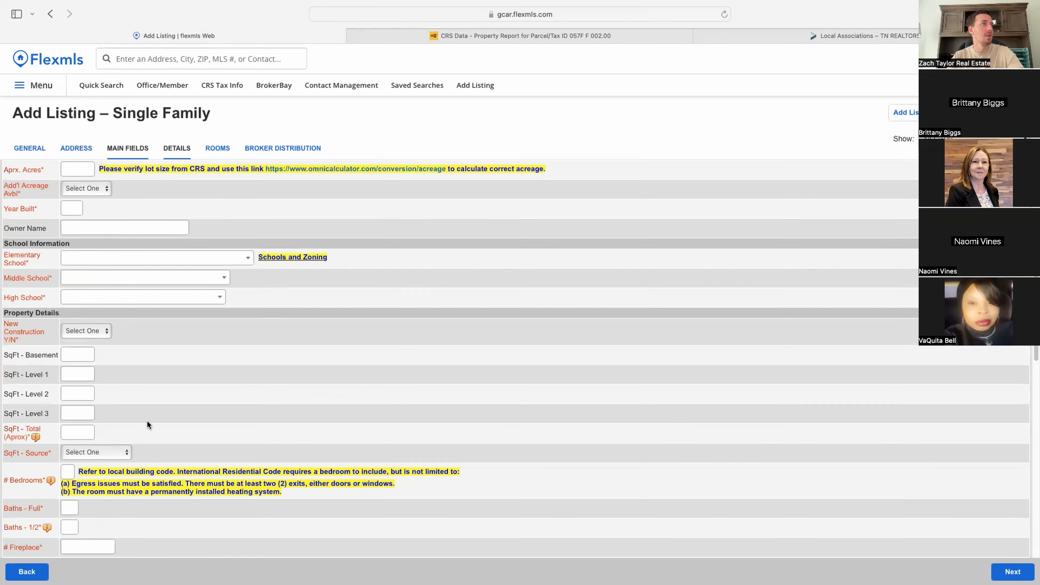
scroll(148, 419, down, 5)
Step: Look over the Public Remarks area of Main Fields, then go to the Details section
click(168, 475)
scroll(409, 459, down, 6)
drag(82, 287, 271, 288)
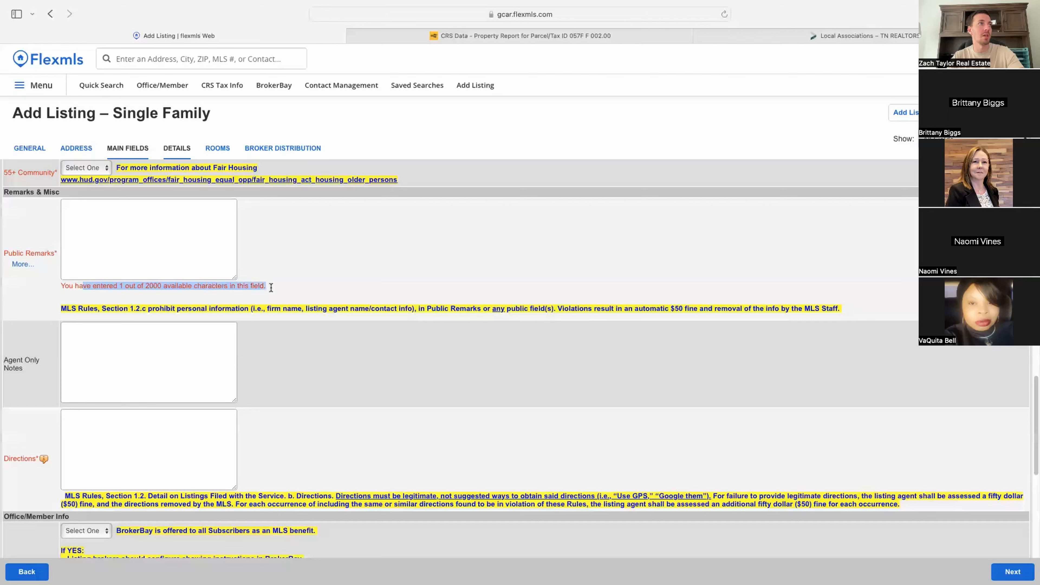
click(165, 246)
scroll(165, 369, down, 8)
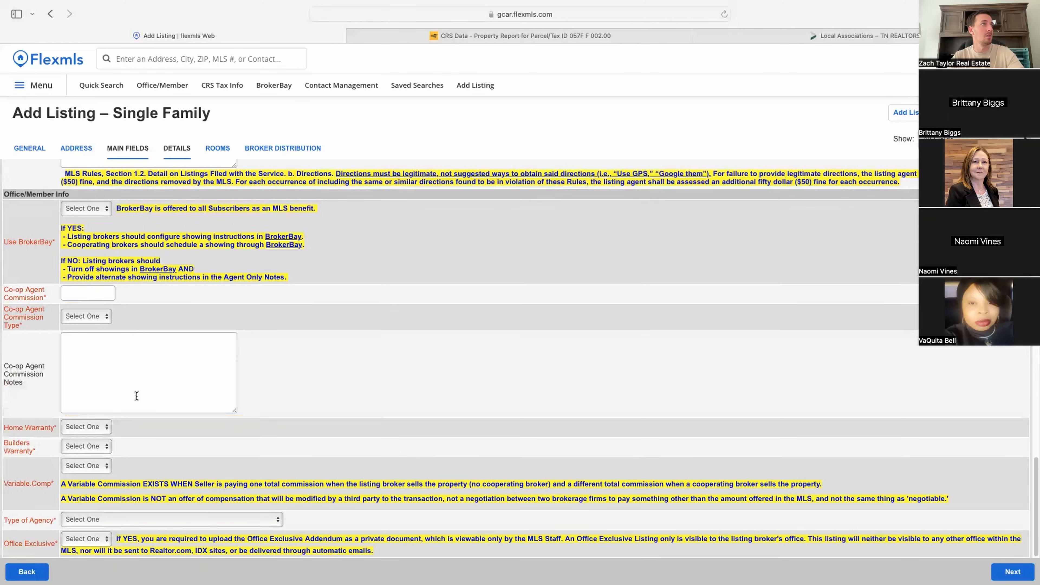
click(176, 151)
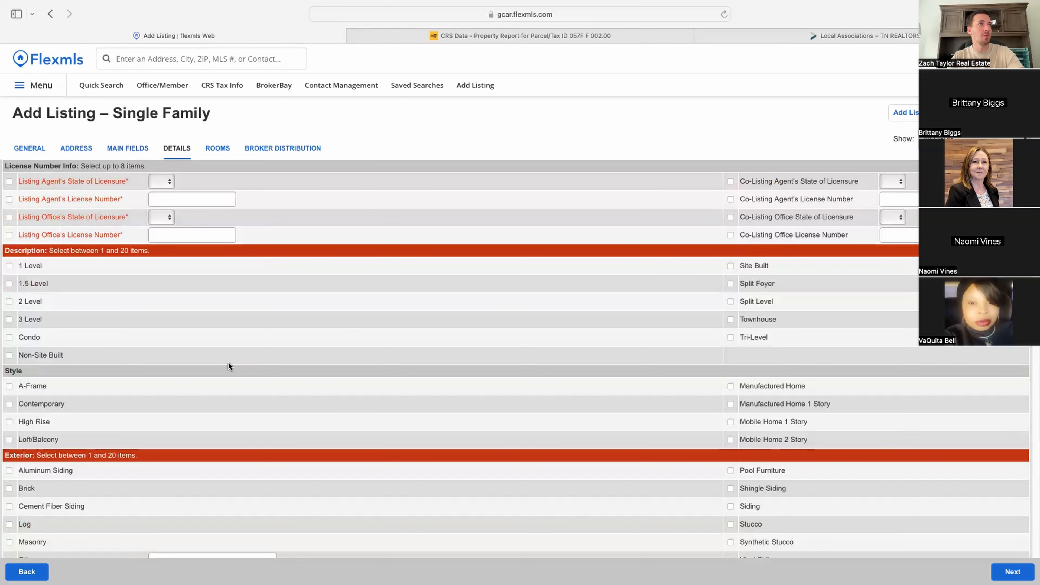
Step: Set the listing agent's licensure state to TN and enter the agent's license number
click(167, 180)
click(157, 212)
click(196, 195)
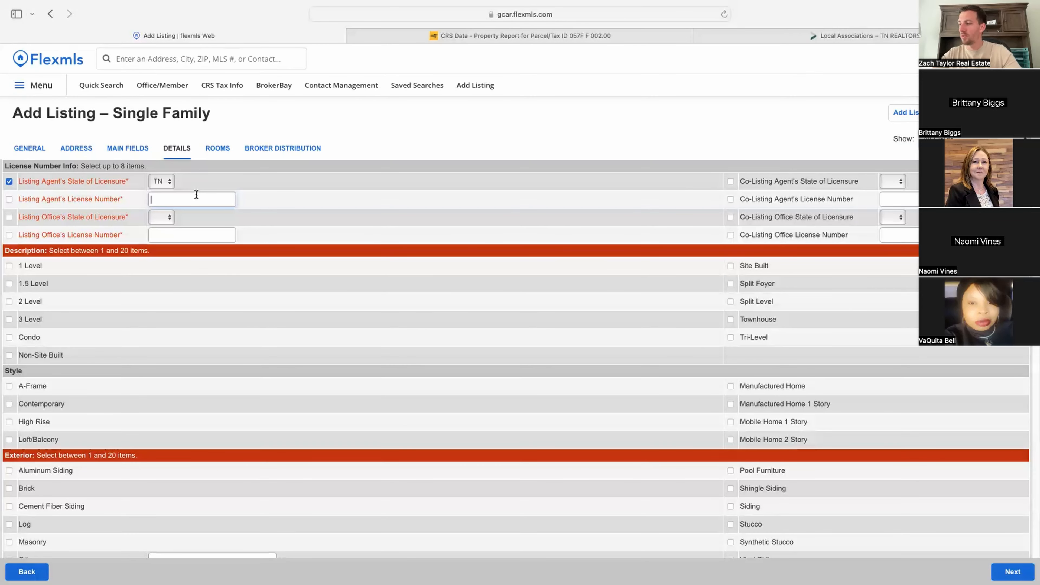
Step: Set the listing office's licensure state to TN and enter the office license number
click(162, 217)
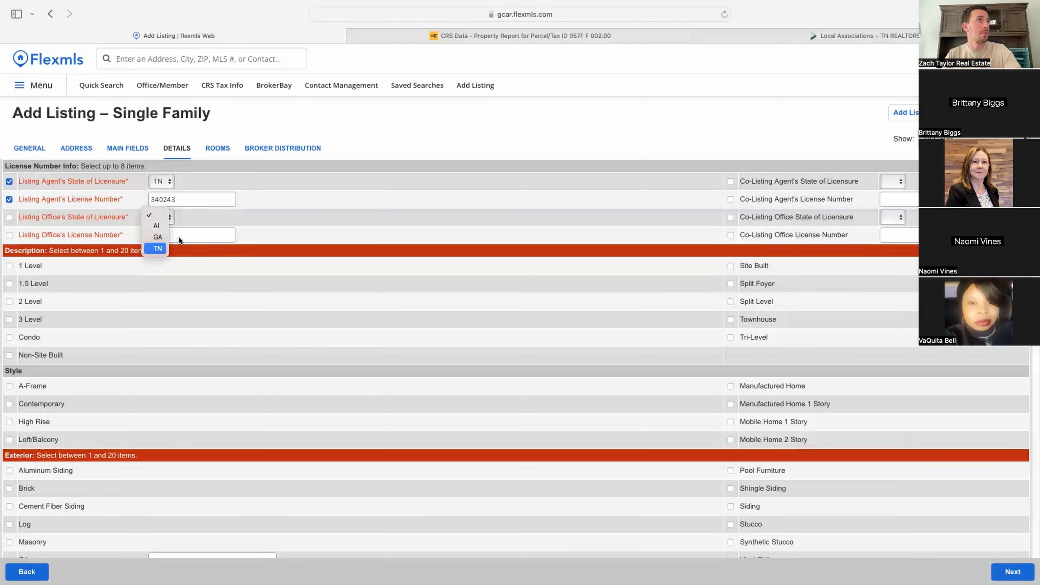
click(157, 249)
click(193, 232)
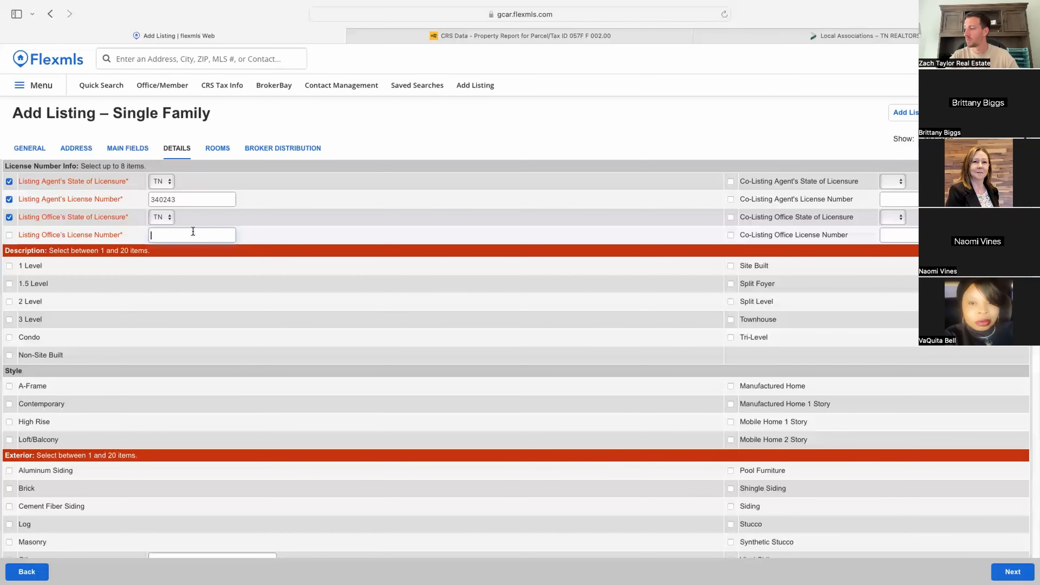
text(266)
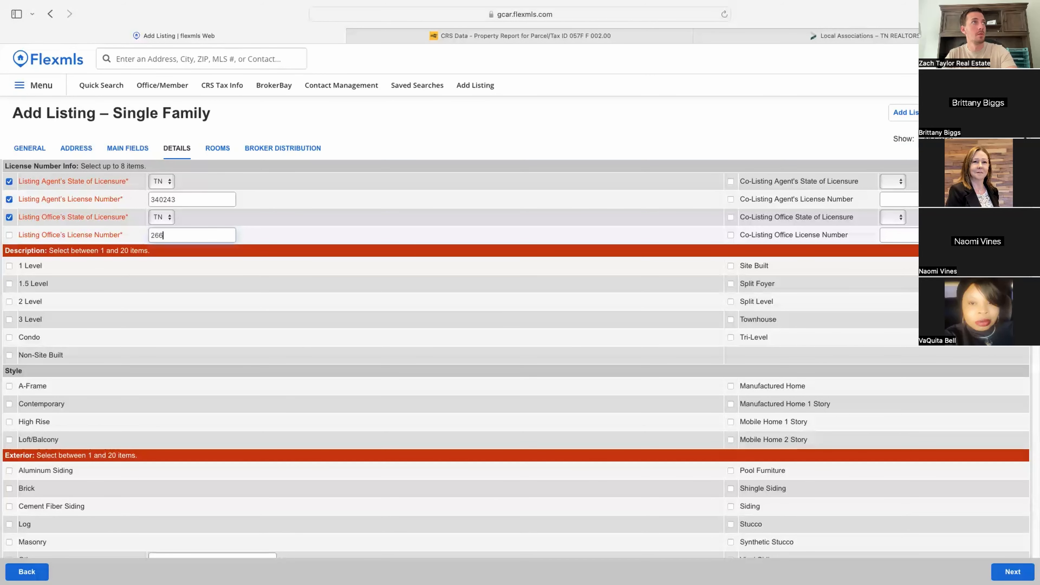
text(132)
click(316, 214)
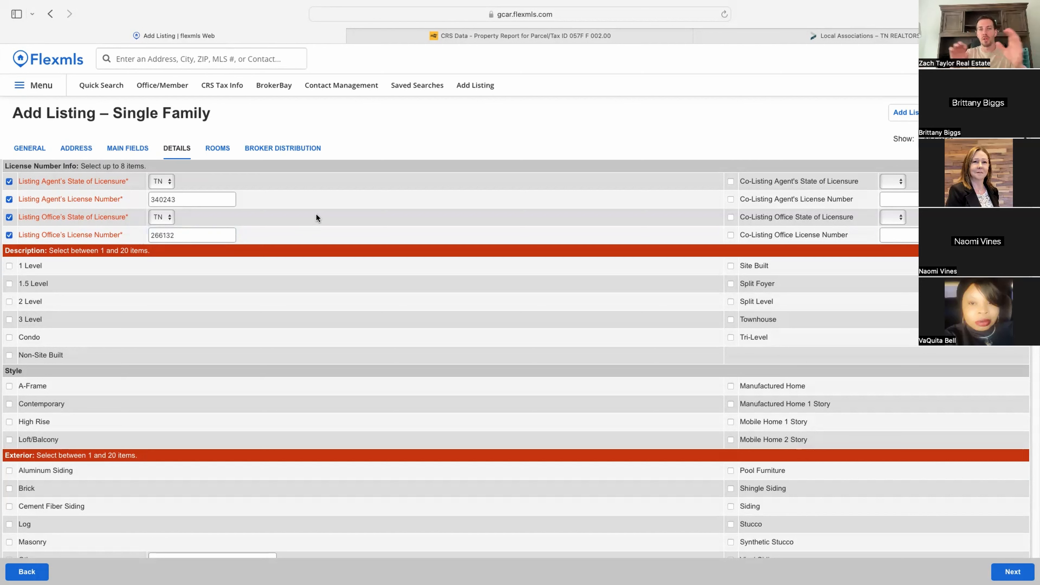
Step: Glance at the Rooms and Broker Distribution sections, then return to Details
click(217, 149)
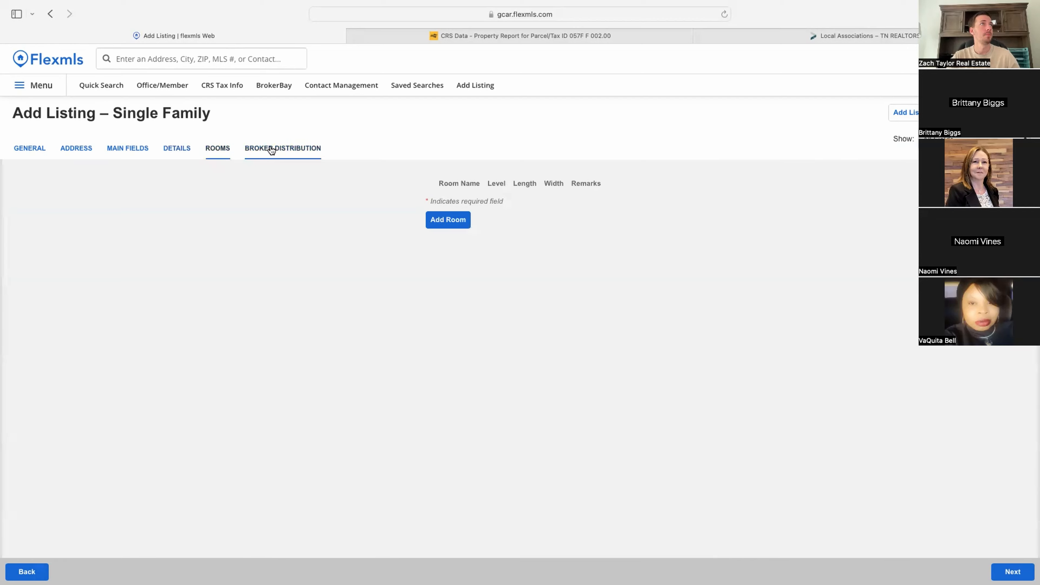
click(270, 148)
click(191, 151)
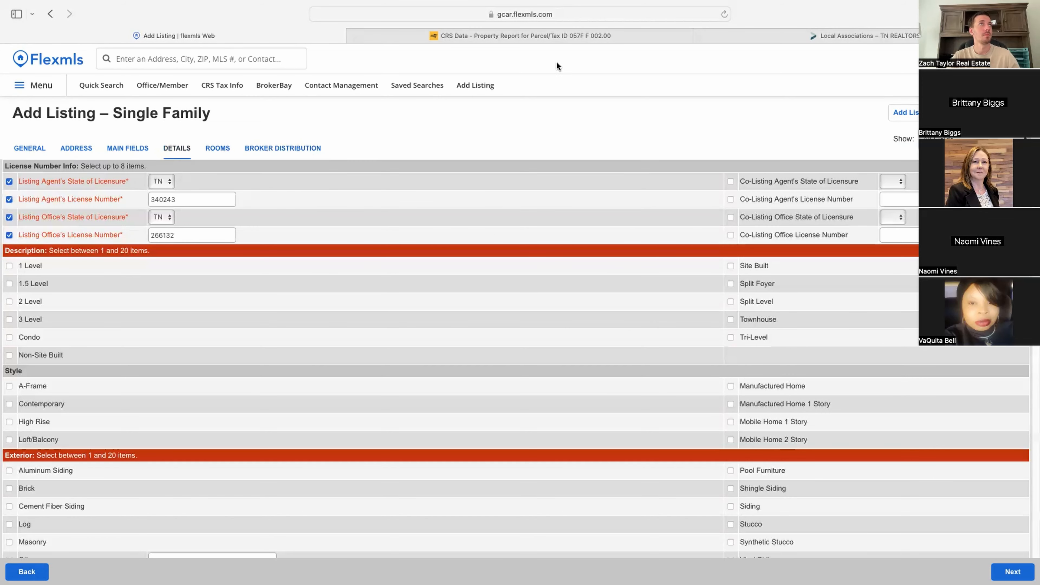
click(763, 33)
mouse_move(240, 424)
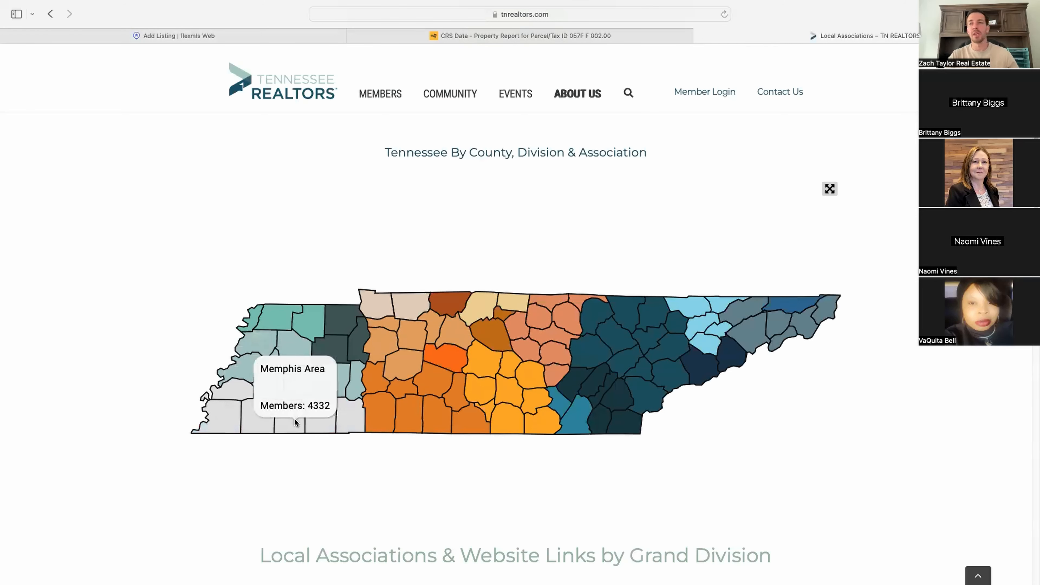
scroll(271, 426, down, 4)
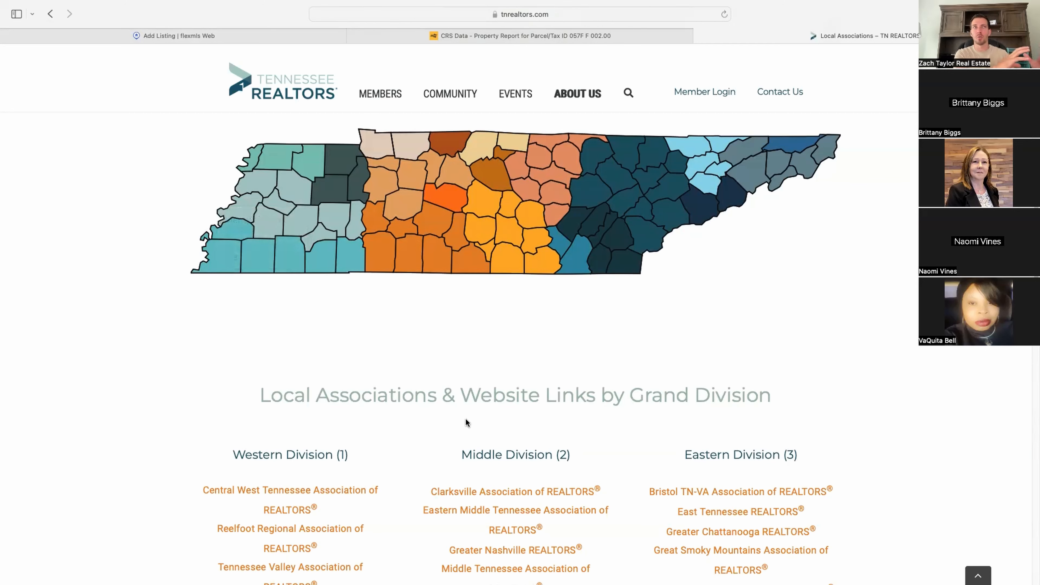
mouse_move(242, 262)
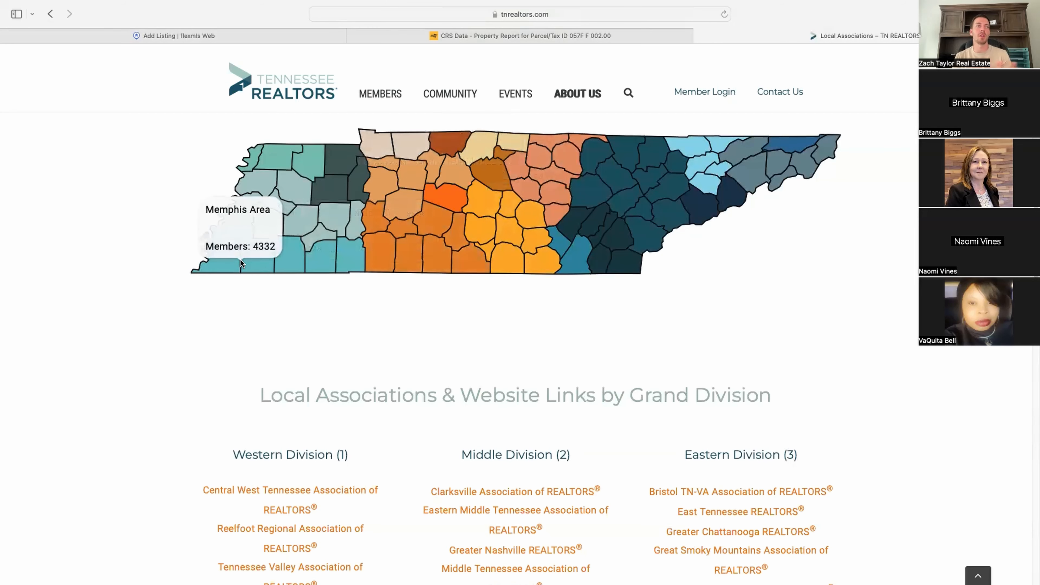
scroll(349, 349, down, 3)
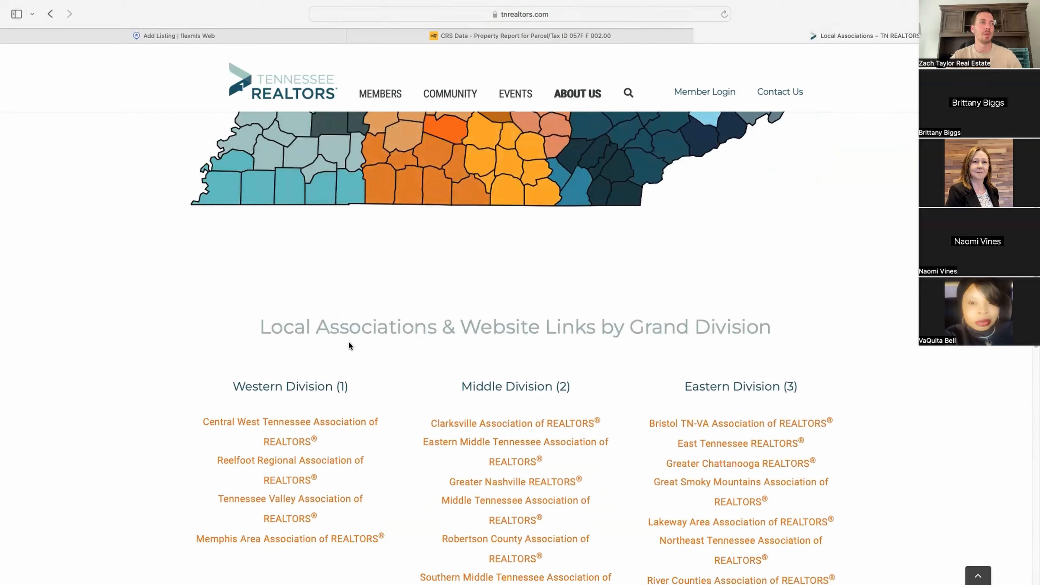
click(368, 539)
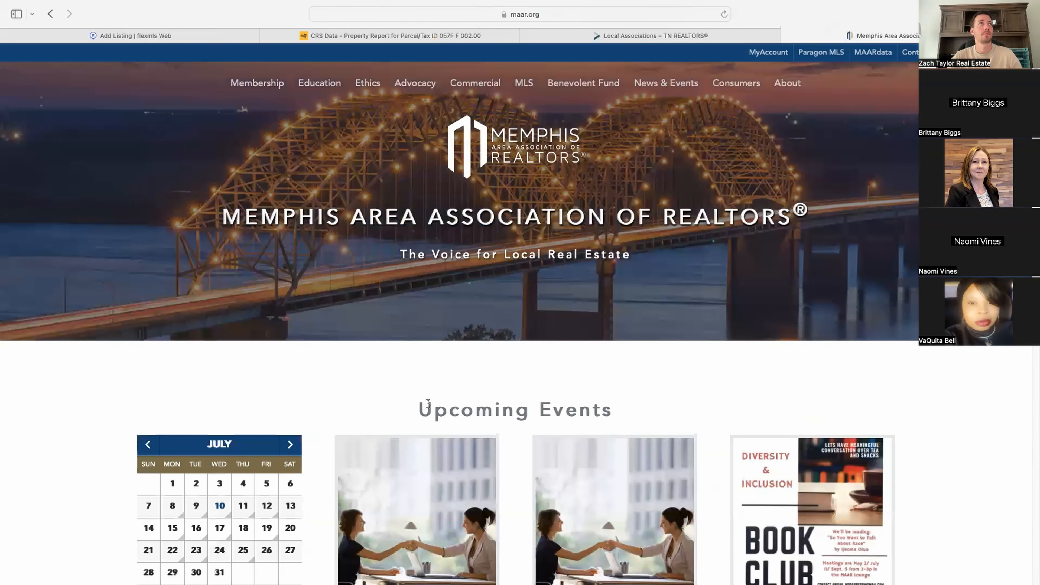
scroll(427, 408, down, 10)
key(super+w)
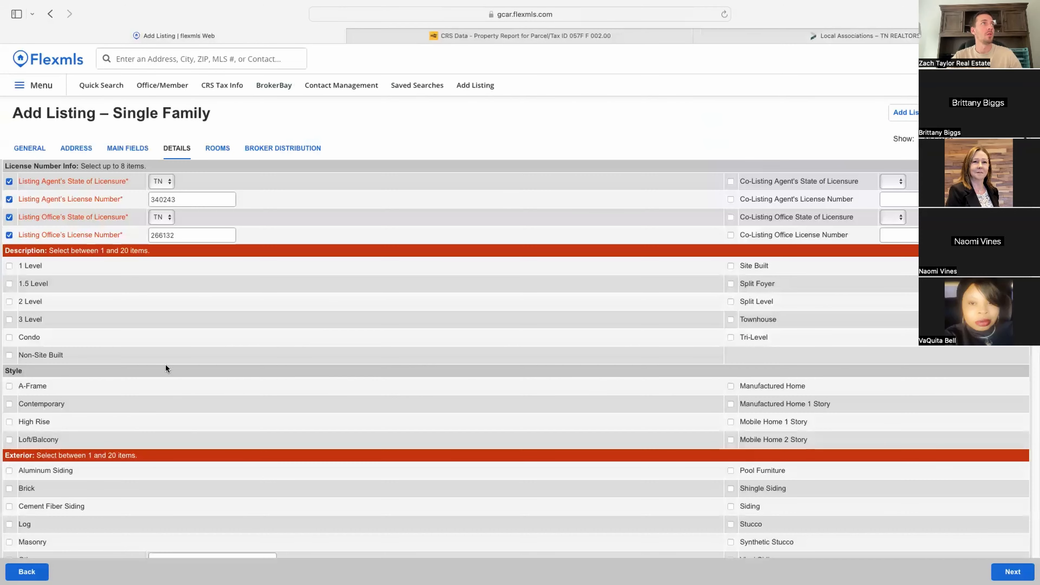
Step: Dismiss the missing-member notice and choose the matching agent as Listing Member on the General section
scroll(165, 365, down, 10)
scroll(111, 391, up, 10)
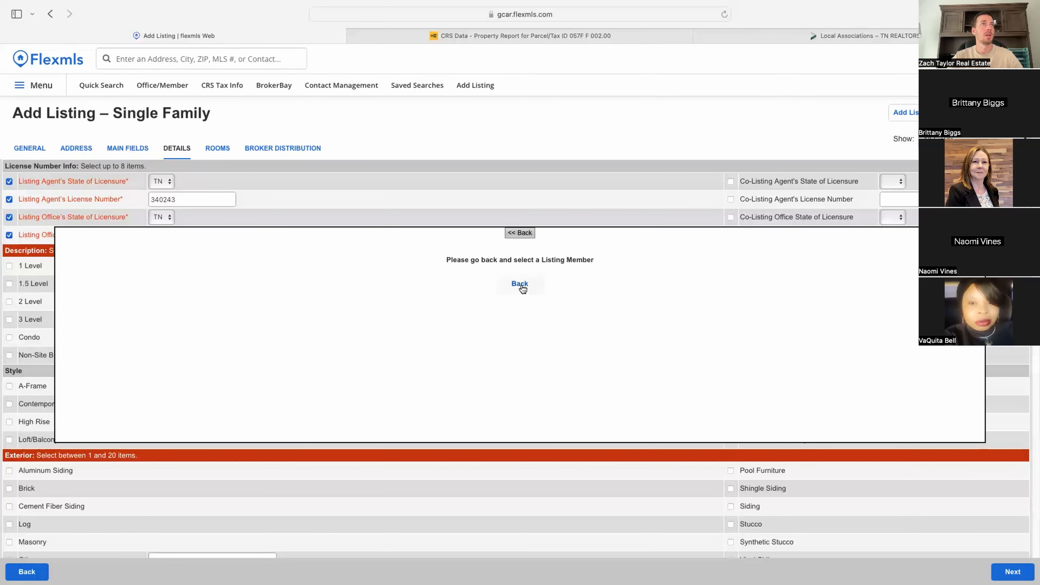
click(519, 286)
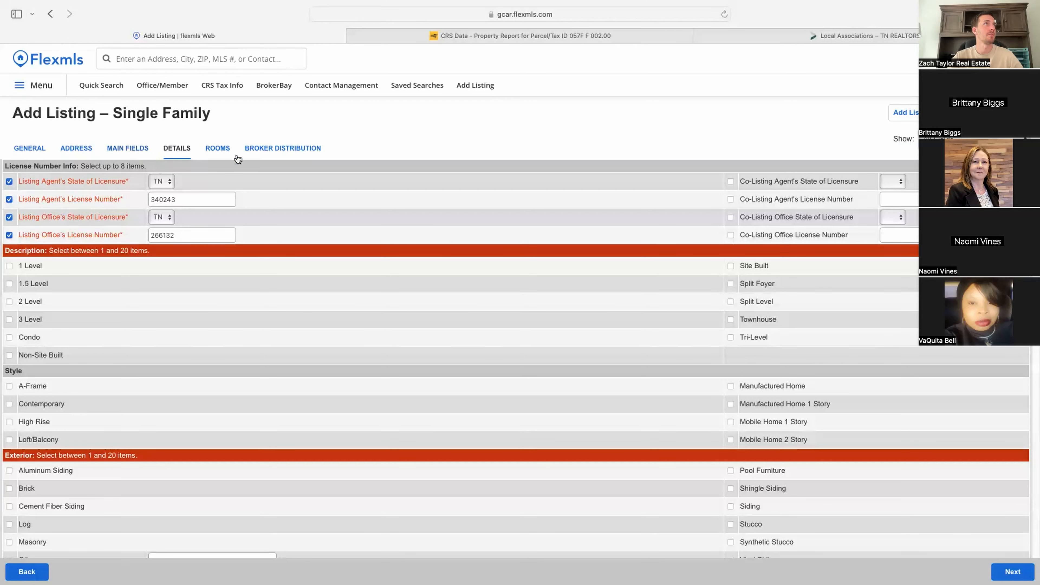
click(128, 150)
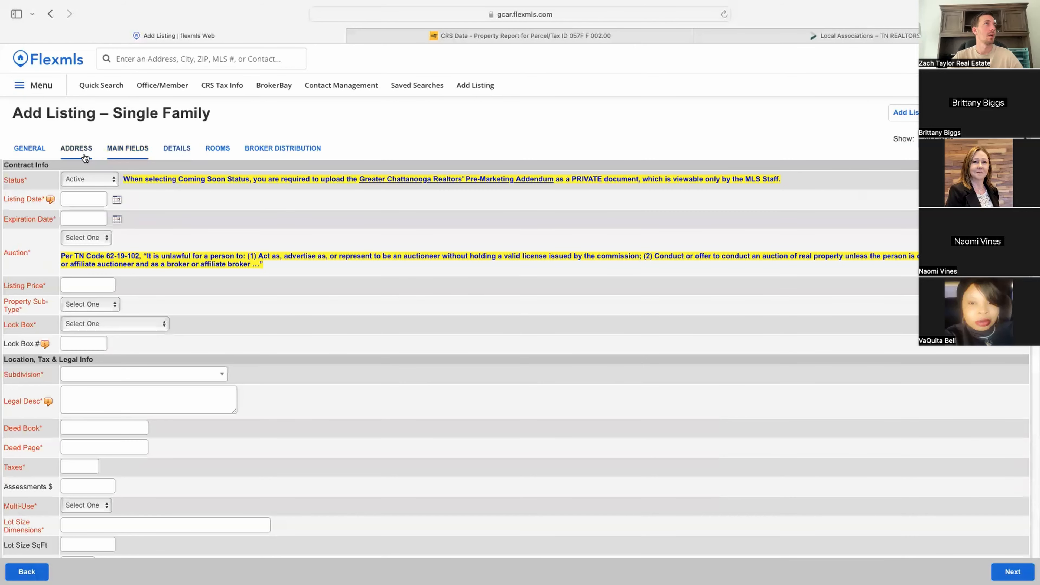
click(29, 149)
click(124, 203)
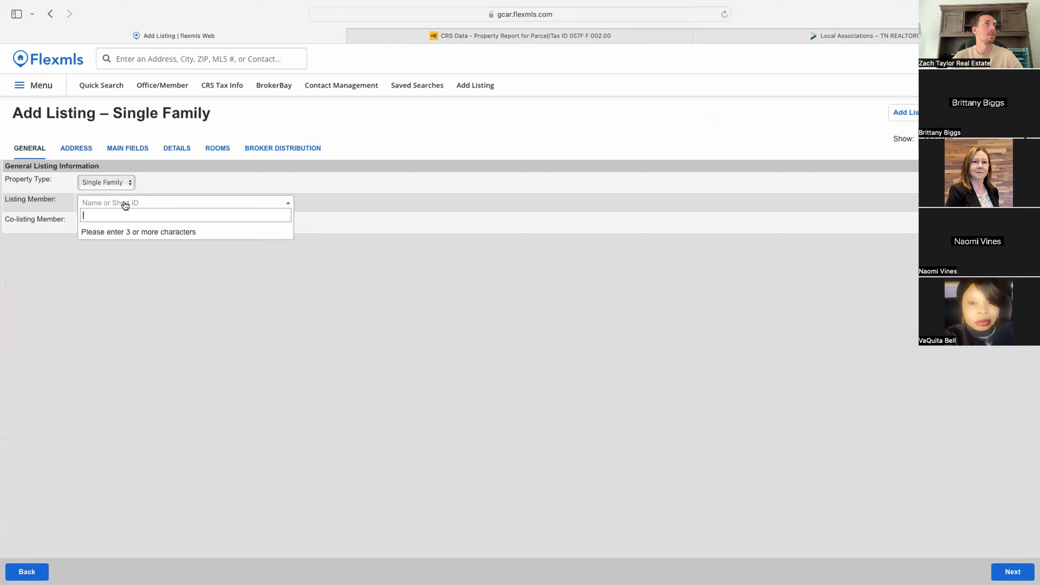
text(zach)
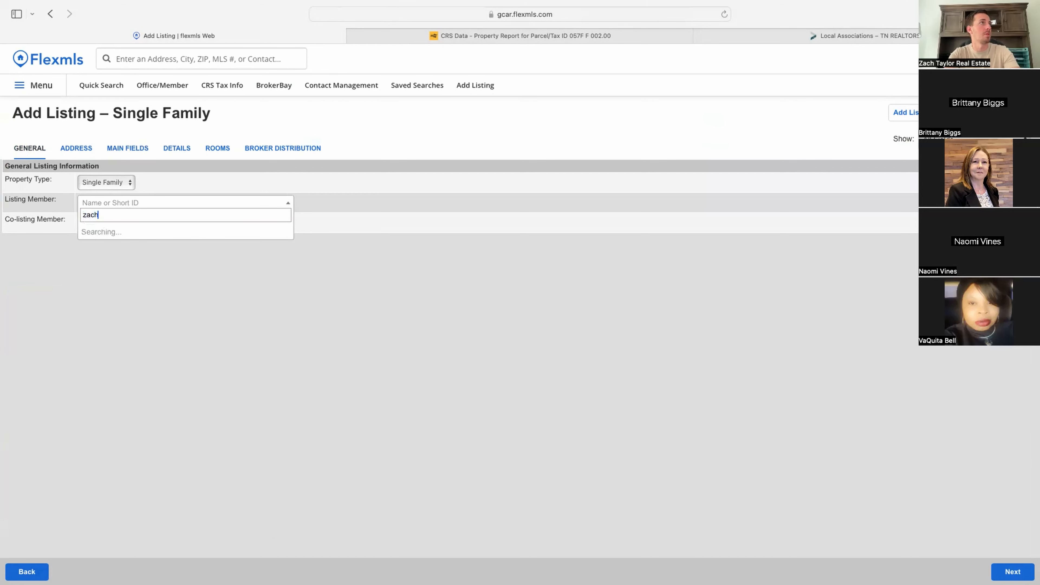
key(Return)
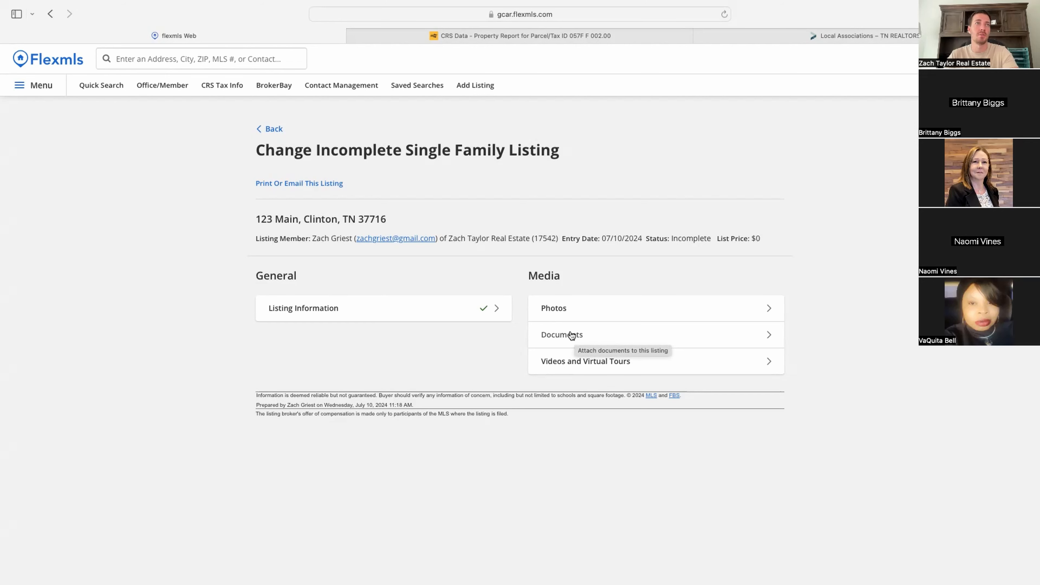
Step: Open Quick Search to load the Single Family template showing 2,458 active matches
click(105, 89)
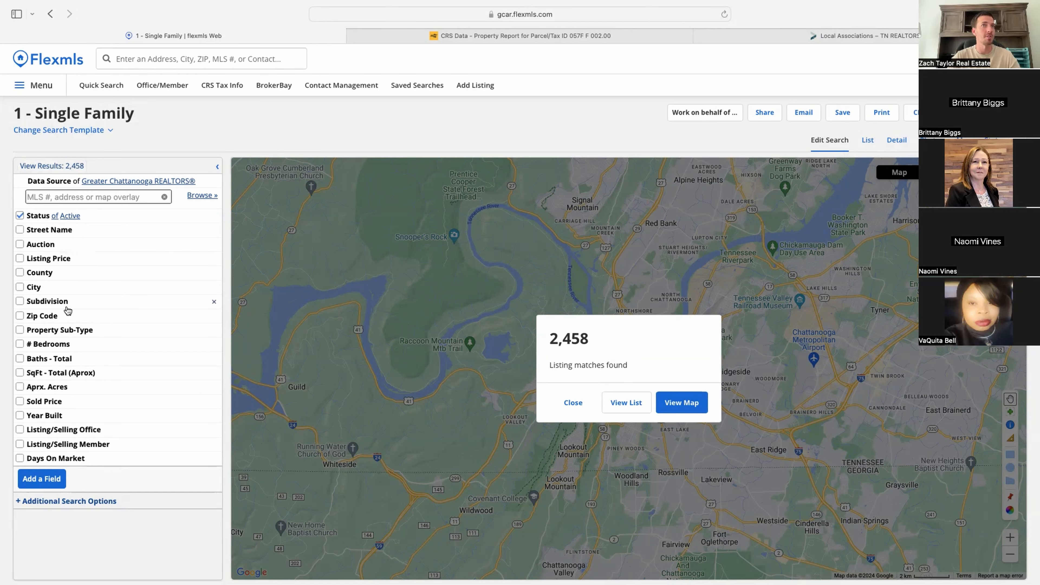
Step: Add search filters for a minimum of 3 bedrooms and 2 total baths
click(696, 409)
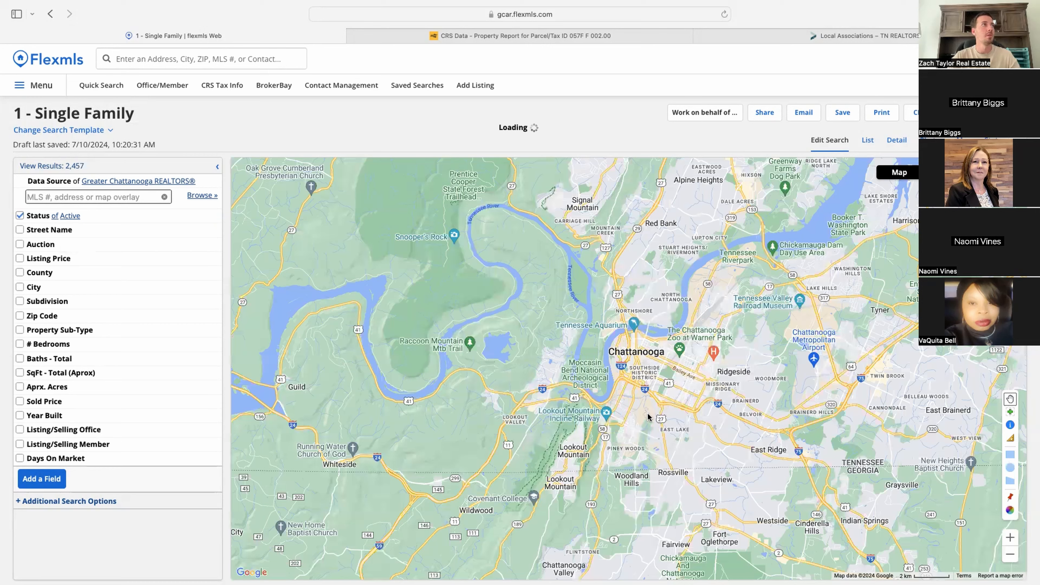
scroll(842, 387, down, 2)
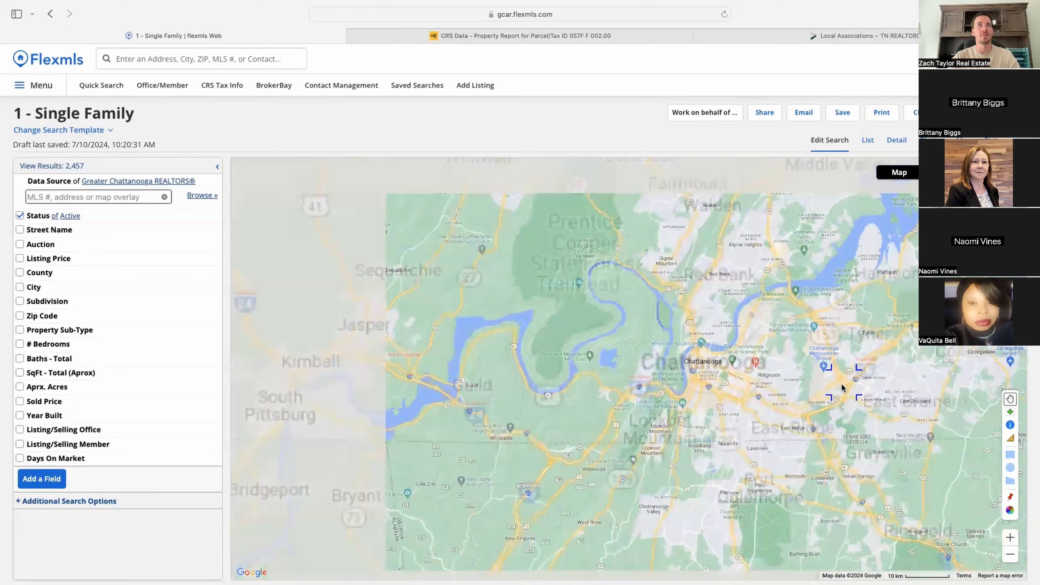
scroll(887, 378, down, 2)
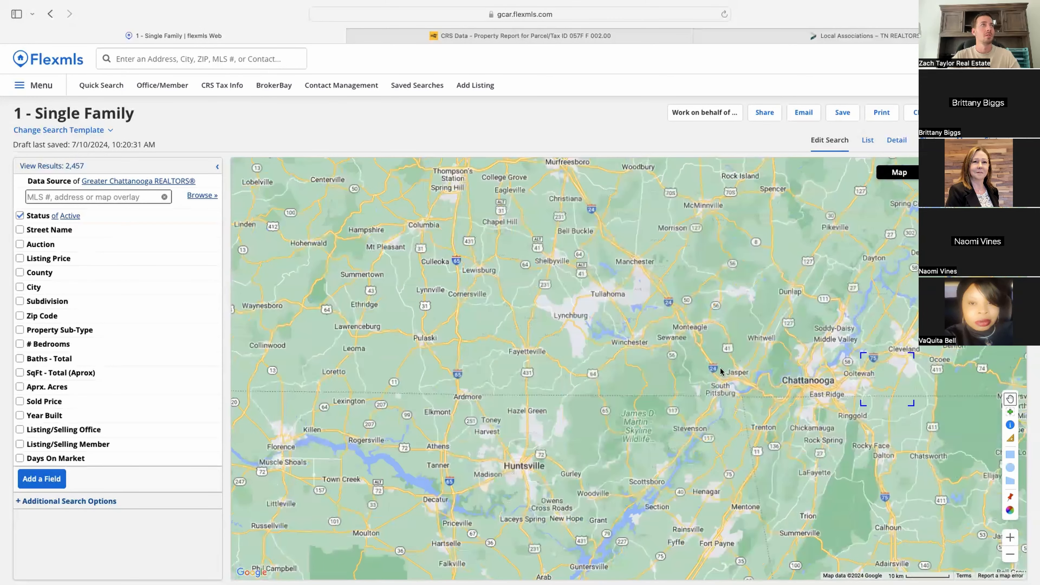
scroll(721, 372, up, 2)
scroll(336, 352, down, 1)
drag(483, 382, 514, 386)
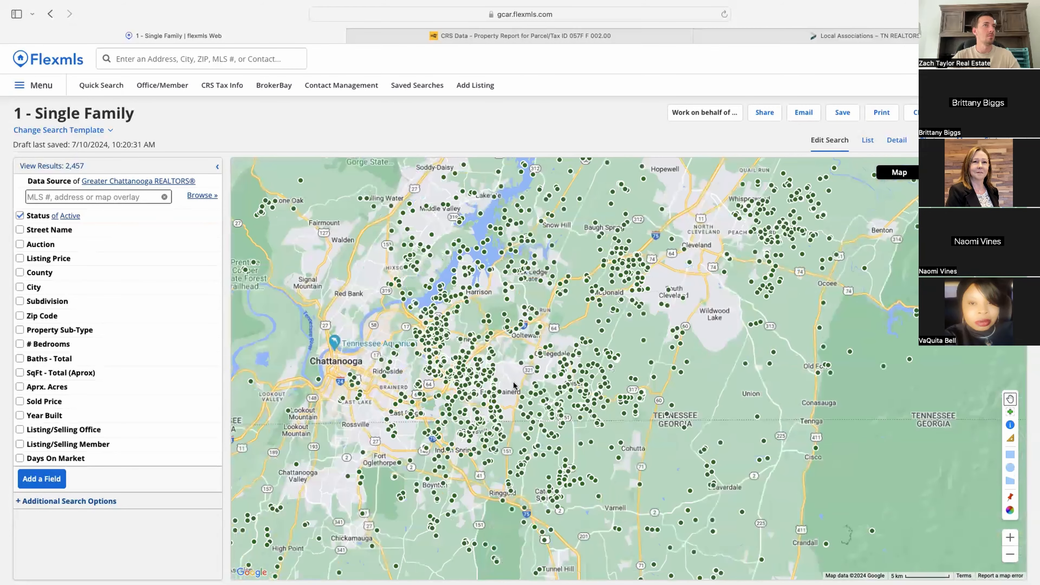
click(48, 344)
click(48, 355)
text(3)
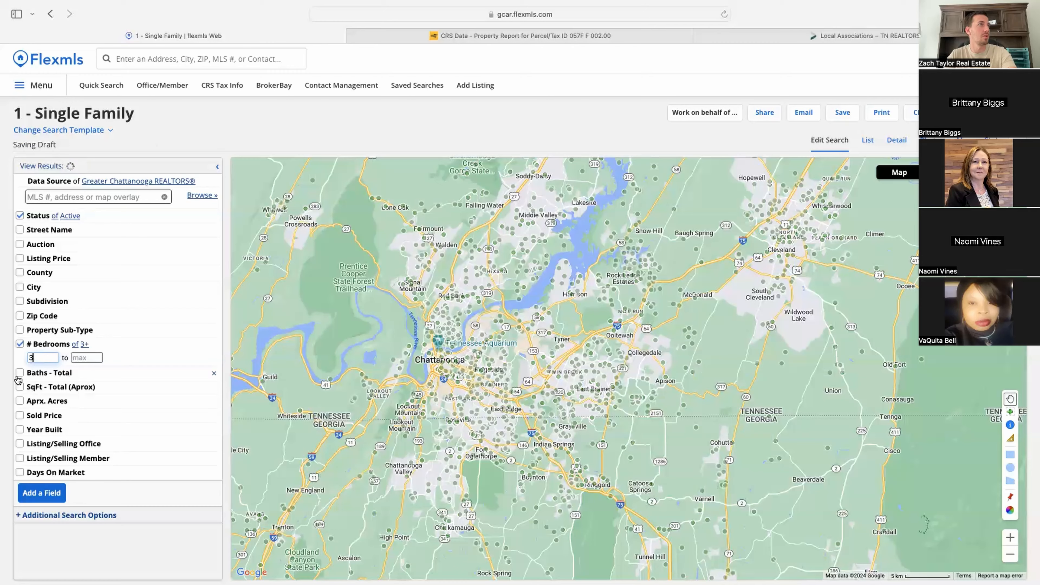
click(18, 375)
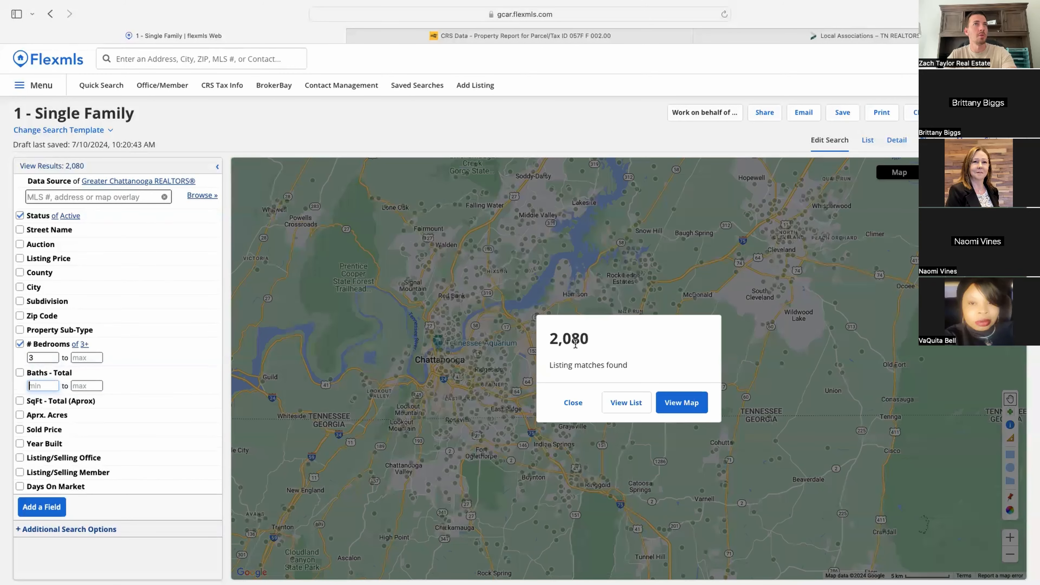
text(2)
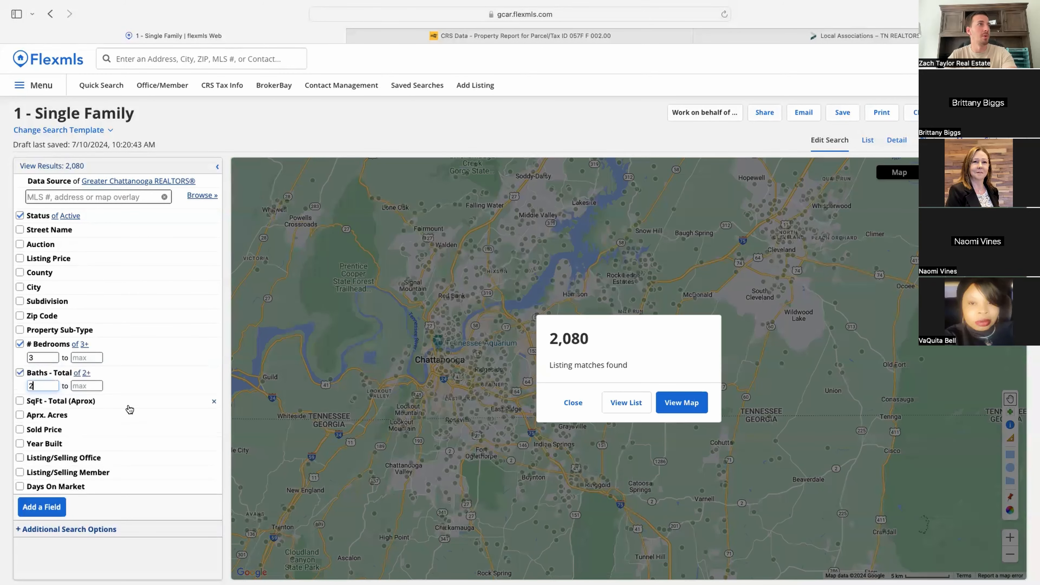
click(166, 373)
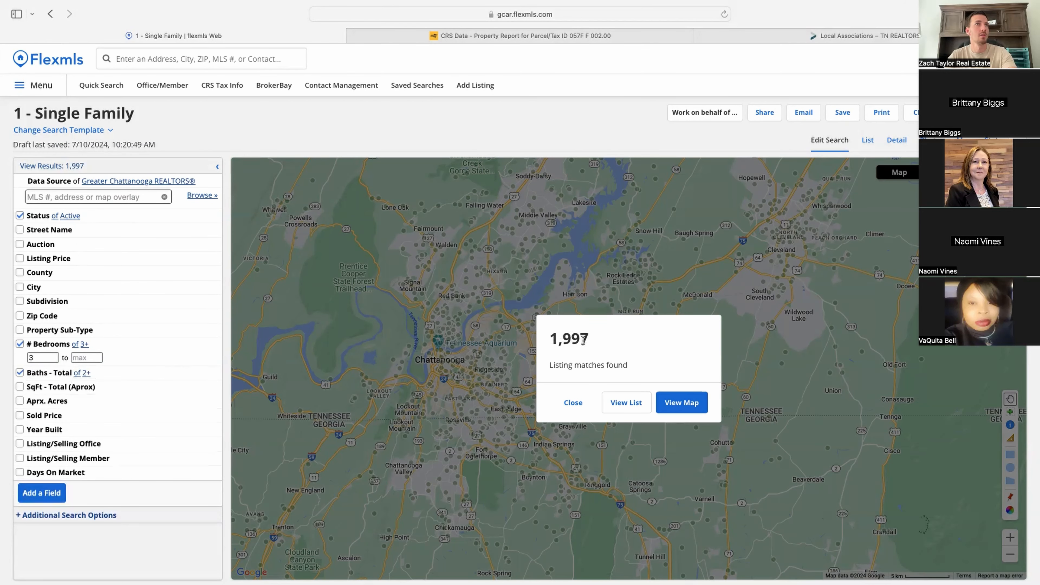
Step: Require at least 1500 total square feet and year built 2020 or later
click(21, 387)
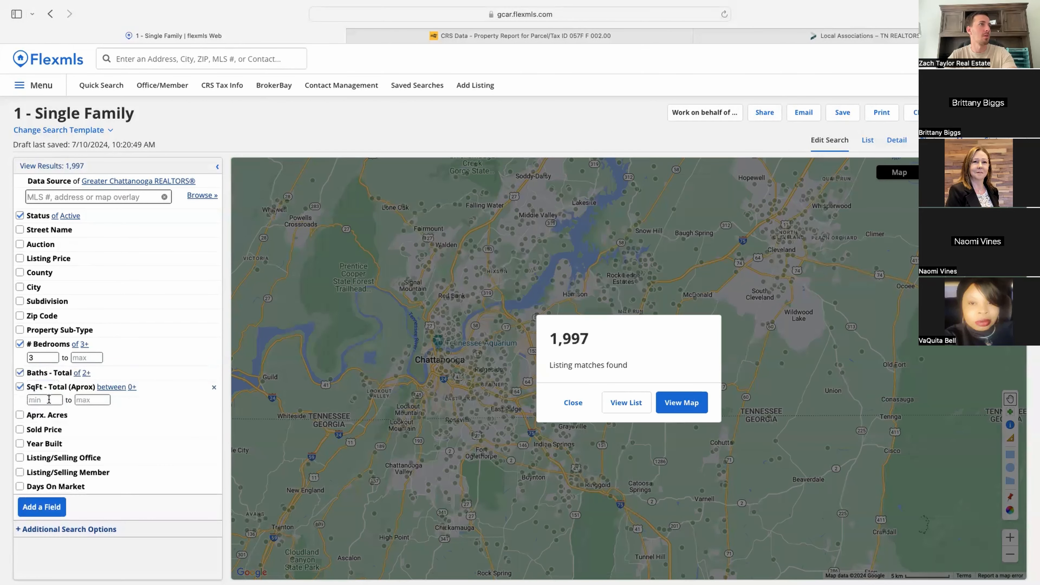
click(57, 400)
text(1500)
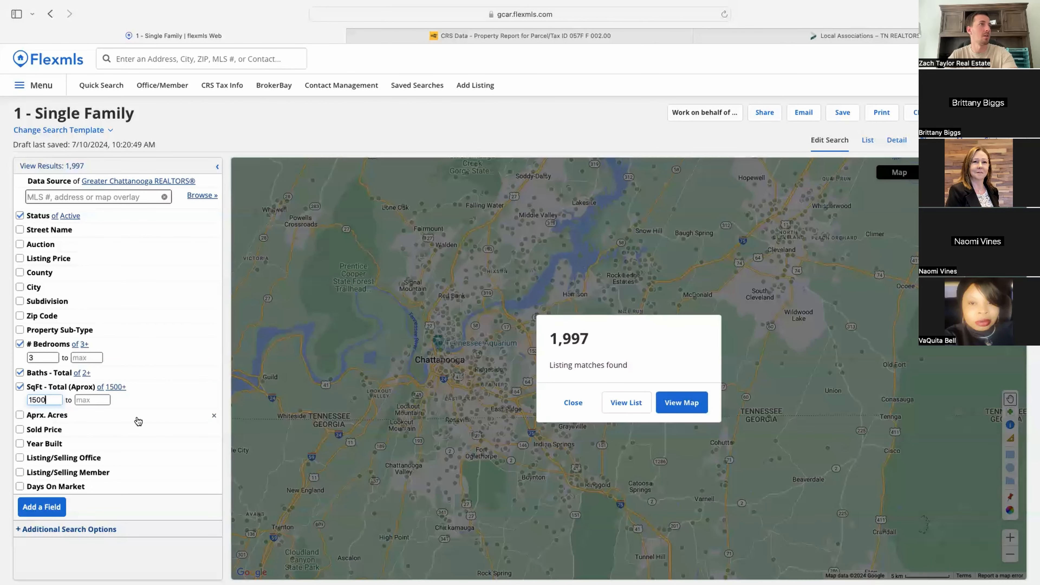
click(167, 392)
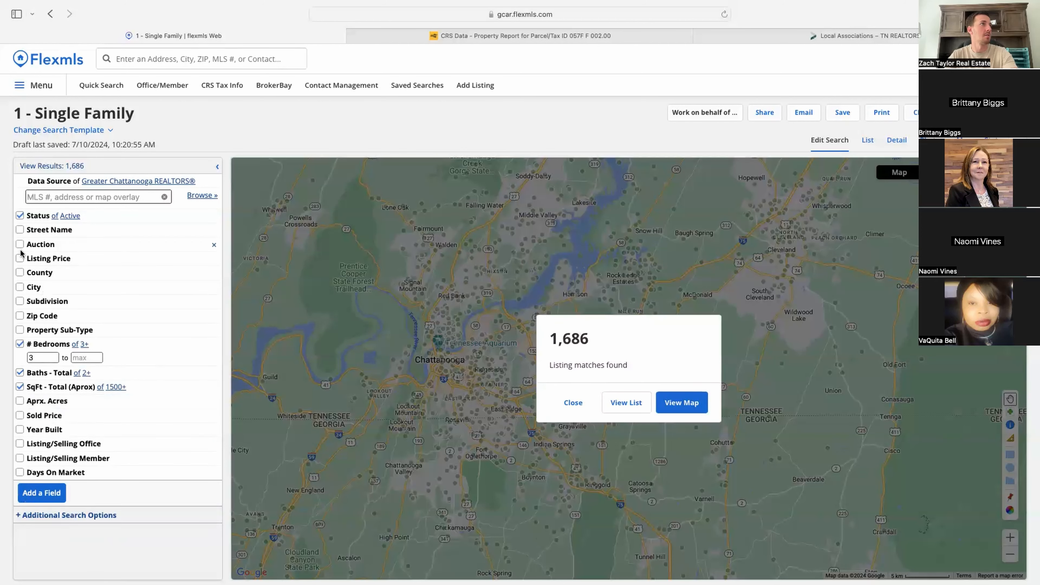
click(45, 433)
text(2020)
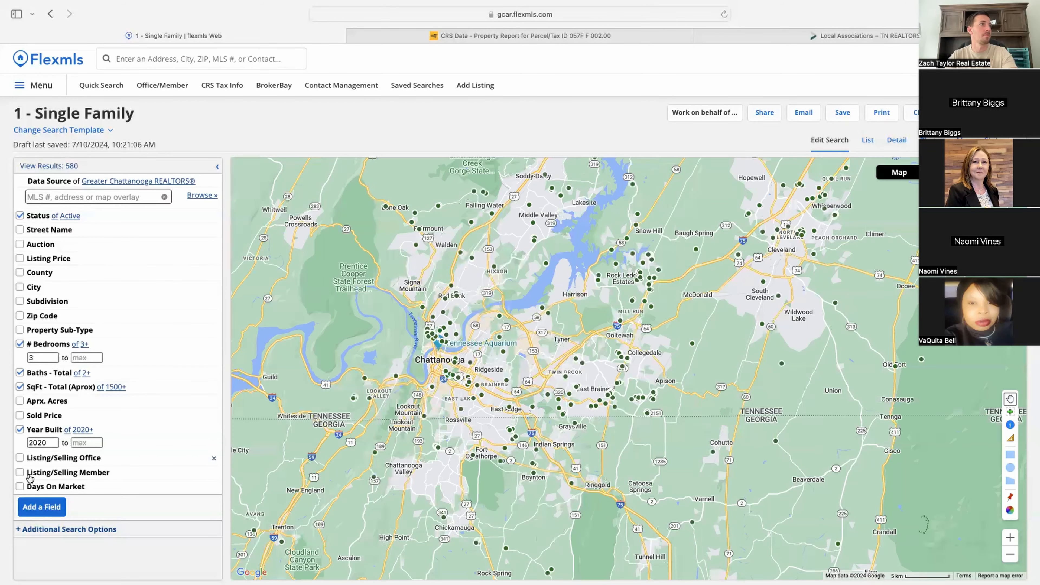
drag(457, 364, 598, 403)
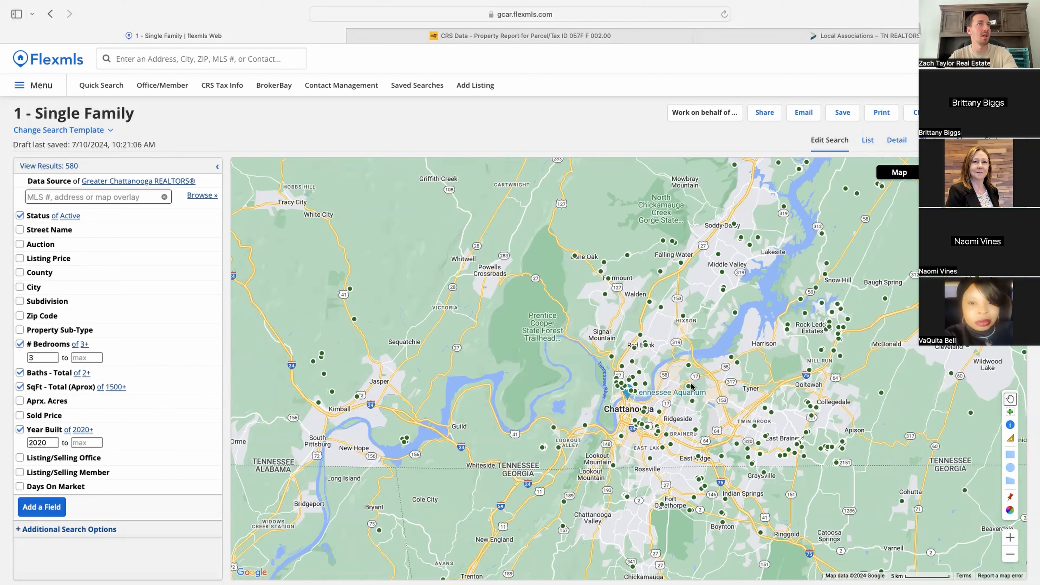
click(70, 216)
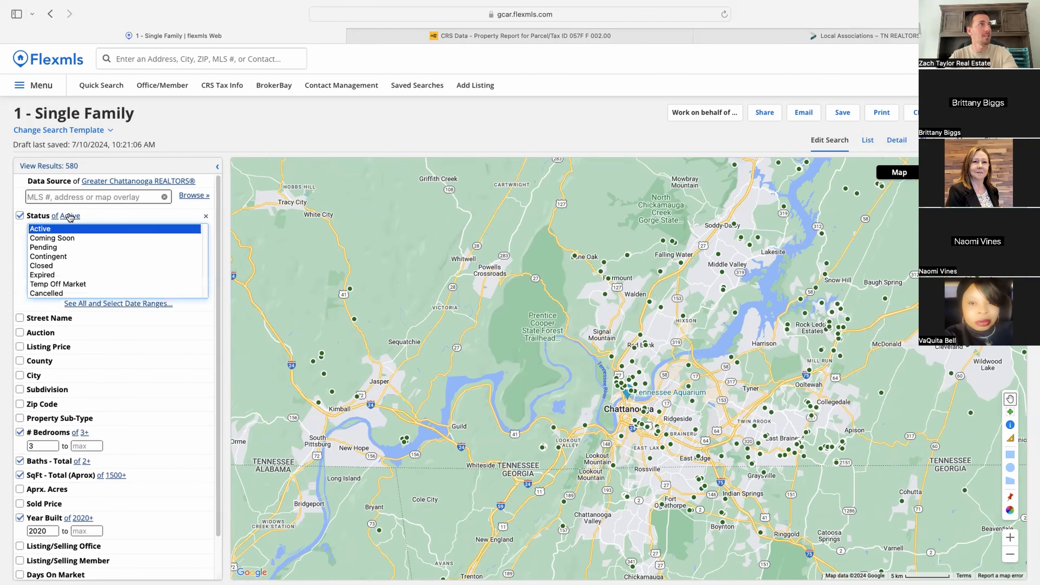
click(69, 219)
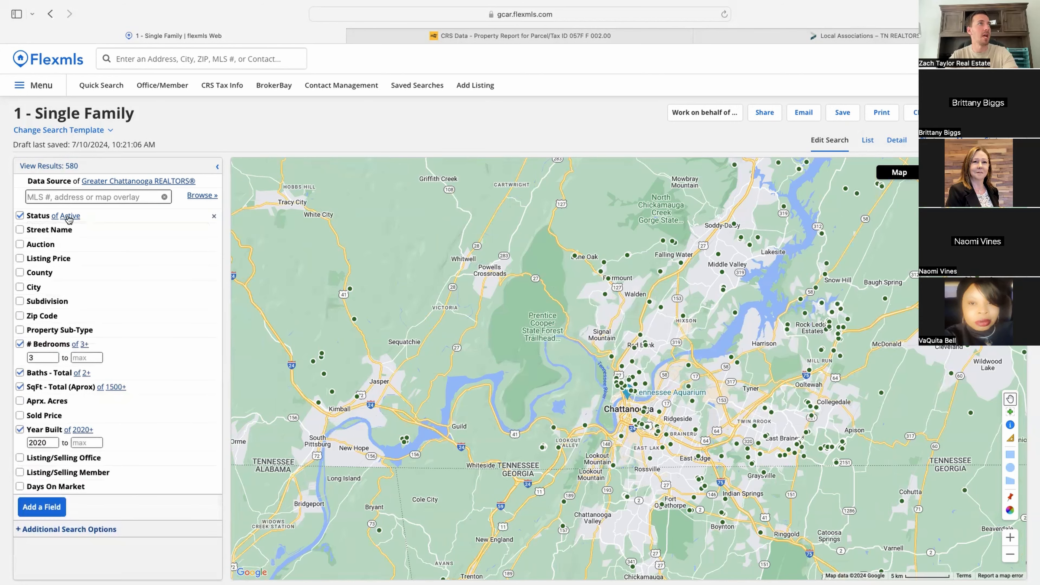
click(69, 218)
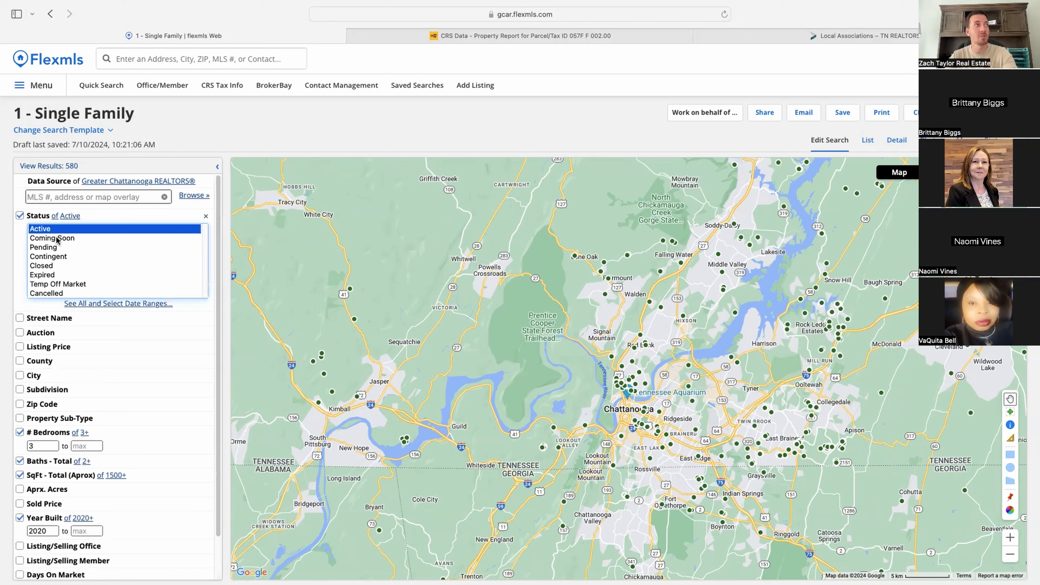
super+click(44, 248)
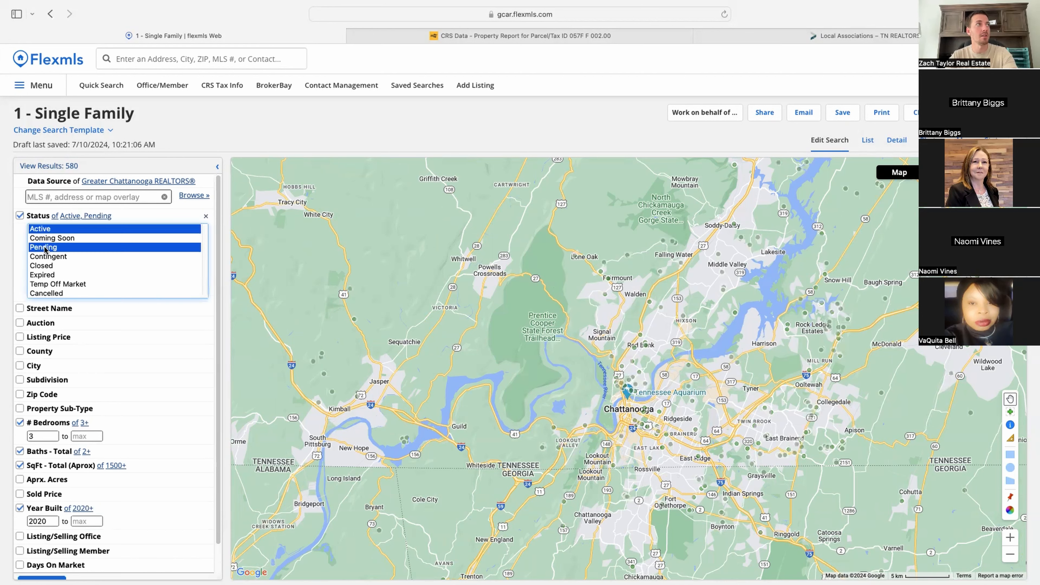
super+click(44, 239)
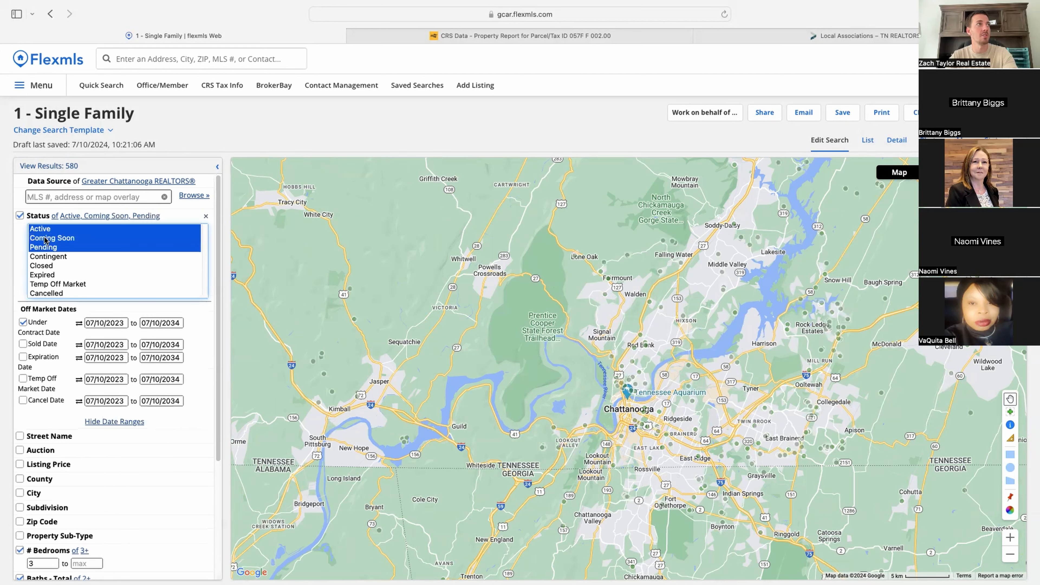
super+click(51, 257)
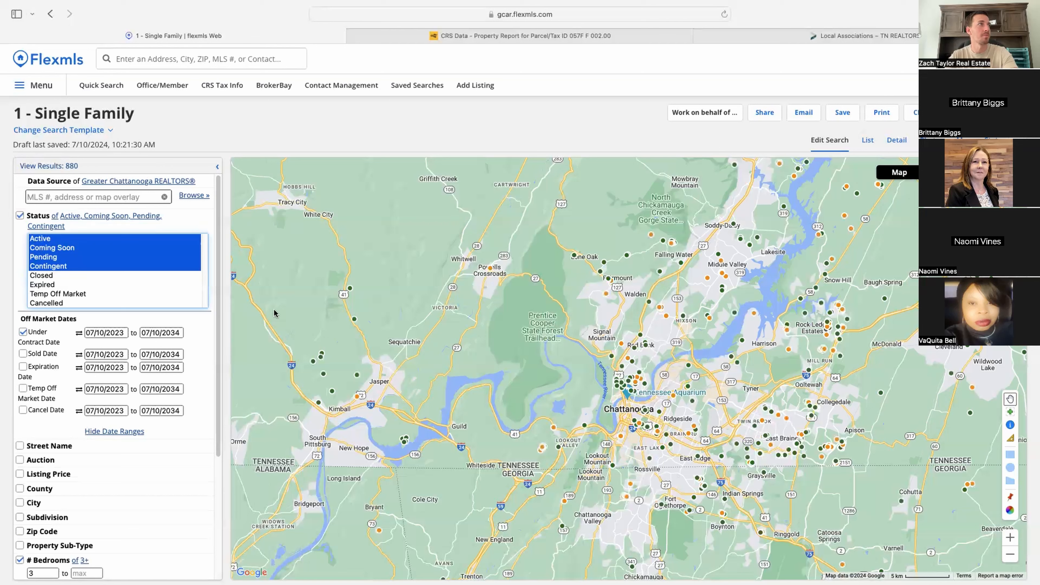
click(48, 259)
click(43, 230)
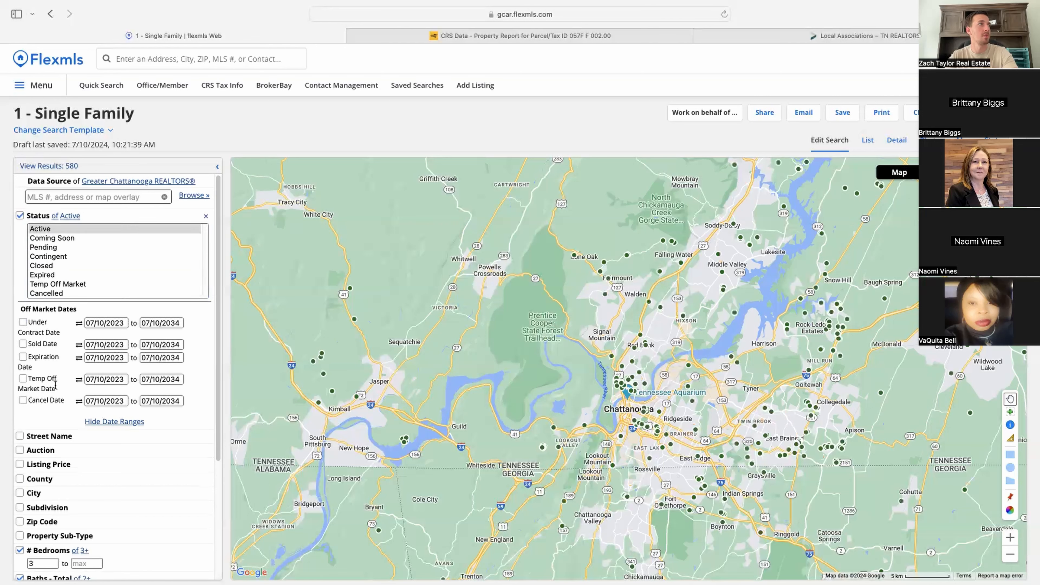
click(123, 222)
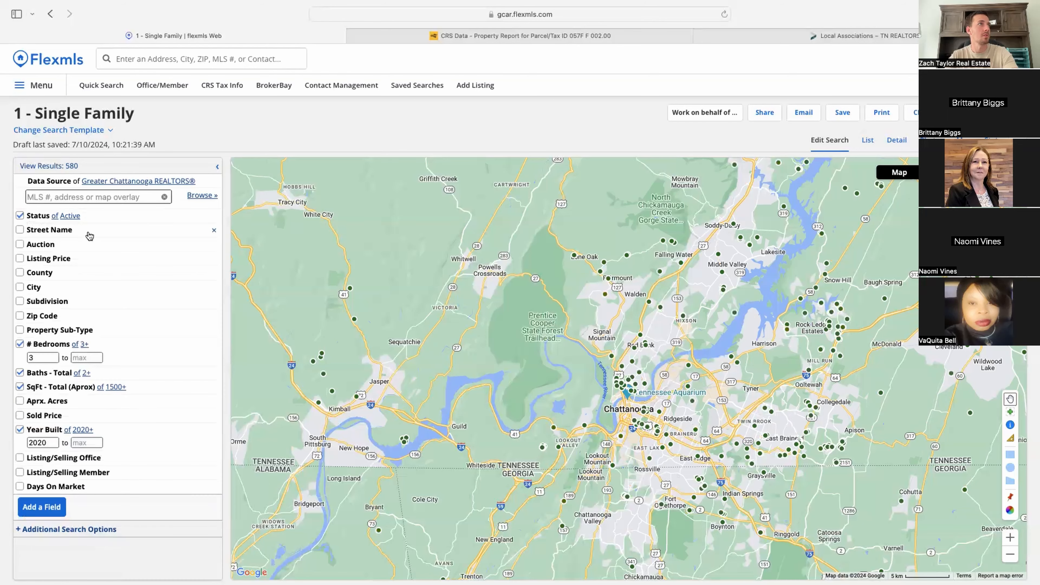
Step: Set a $1,000,000 minimum listing price and view the 29 results as a list
click(75, 258)
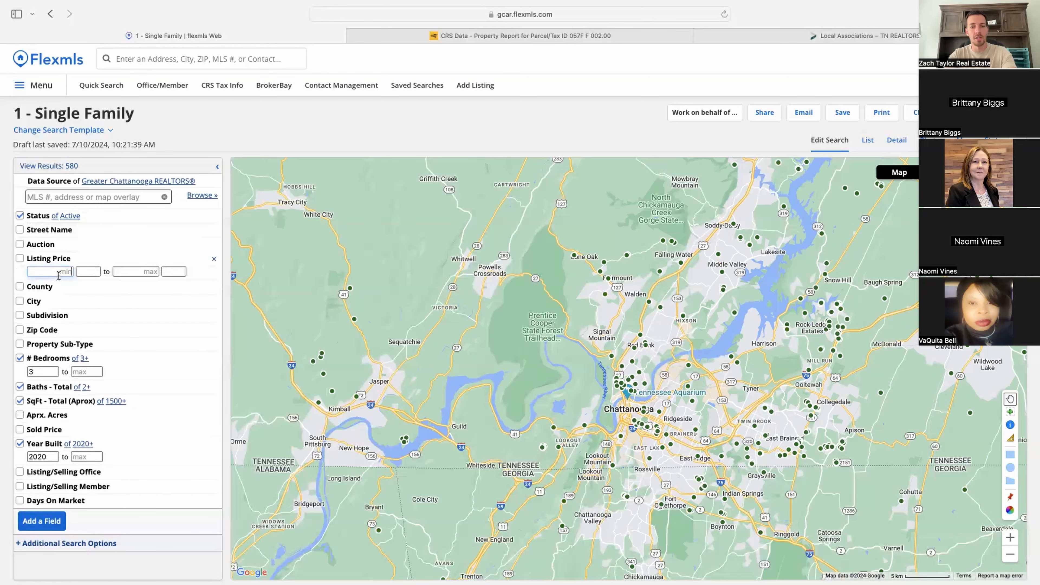
text(10000)
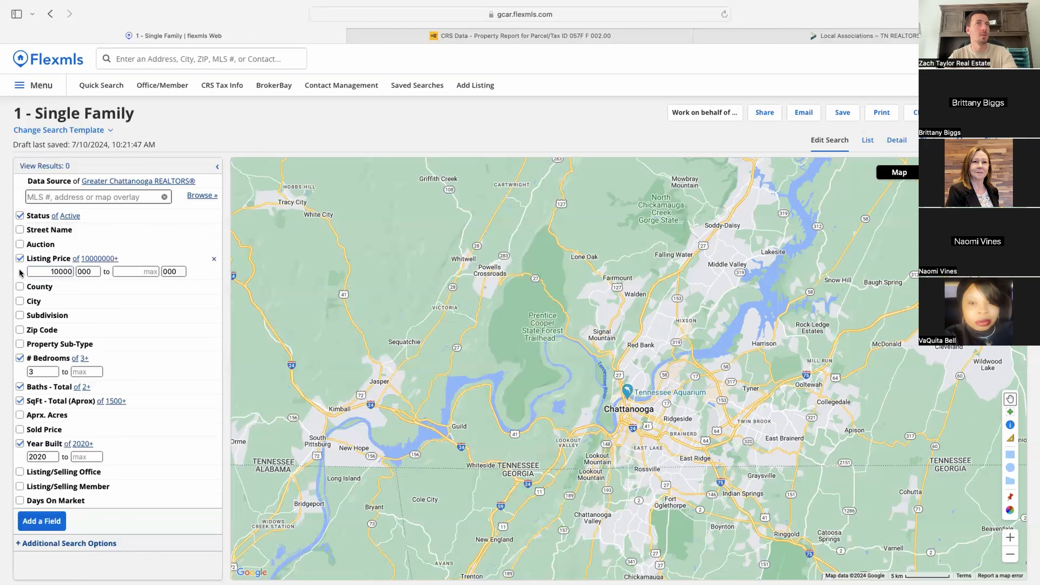
click(73, 273)
key(BackSpace)
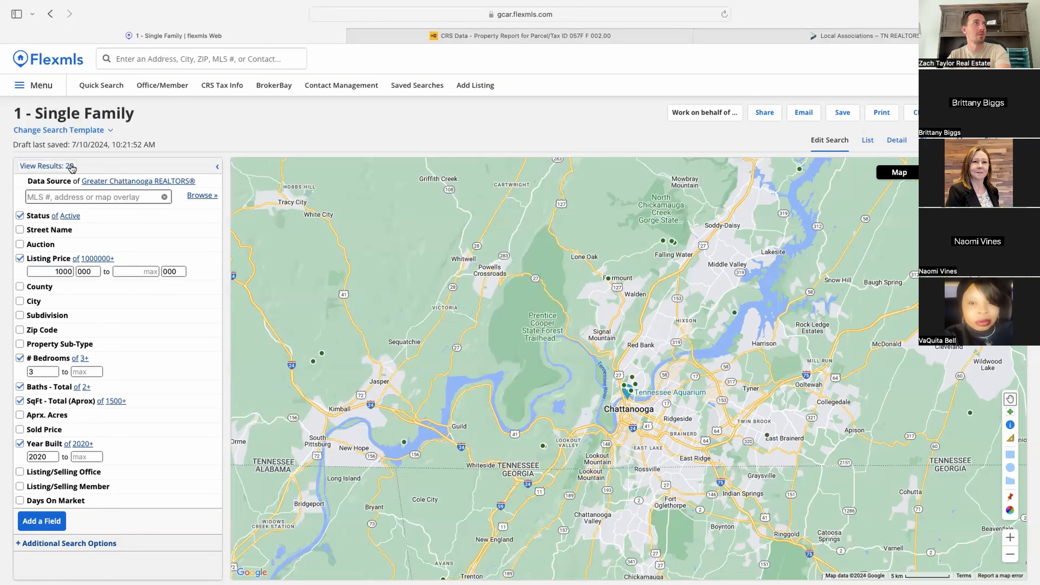
click(71, 168)
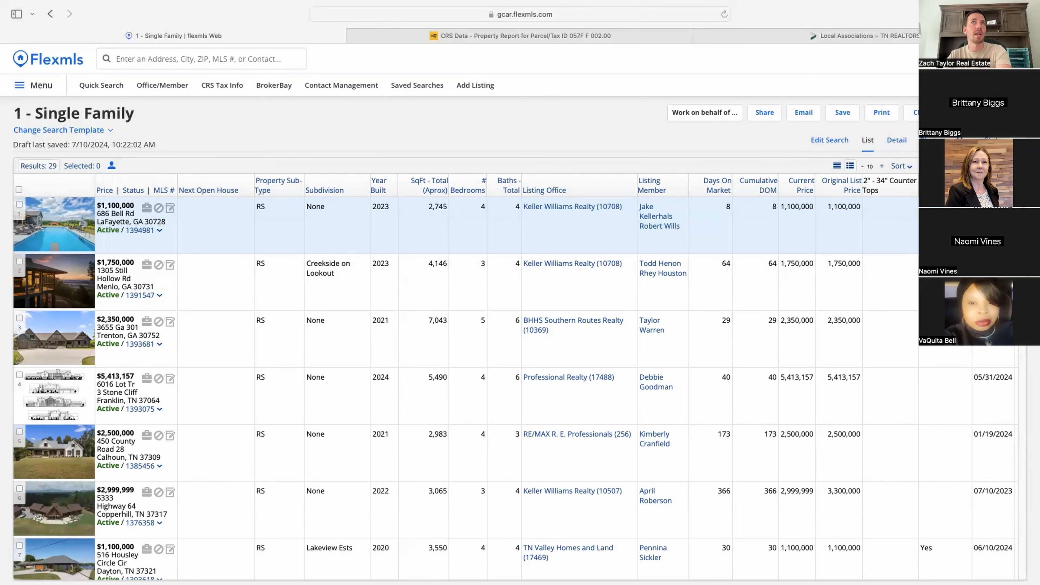
click(964, 139)
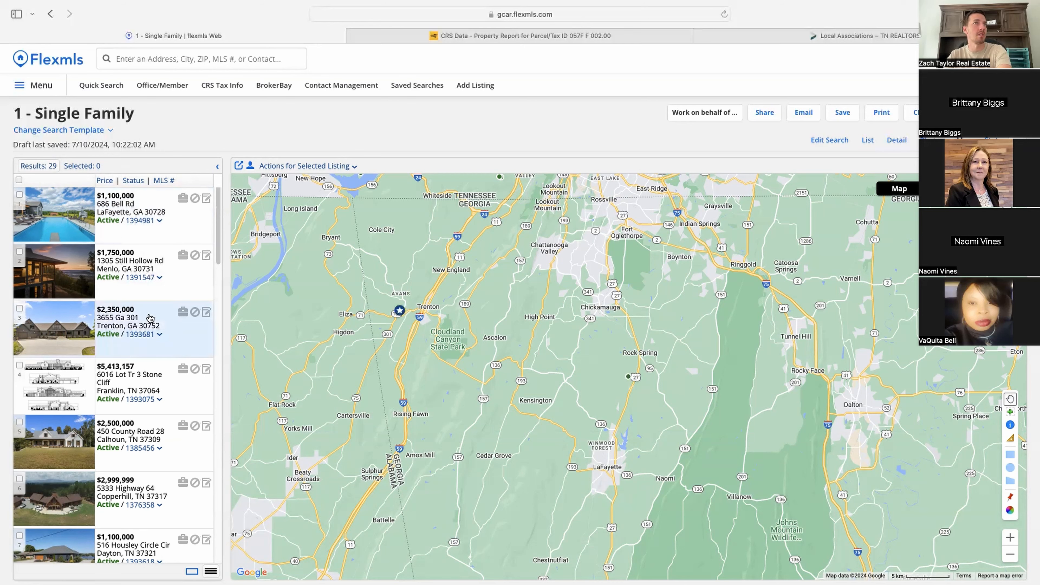
click(152, 482)
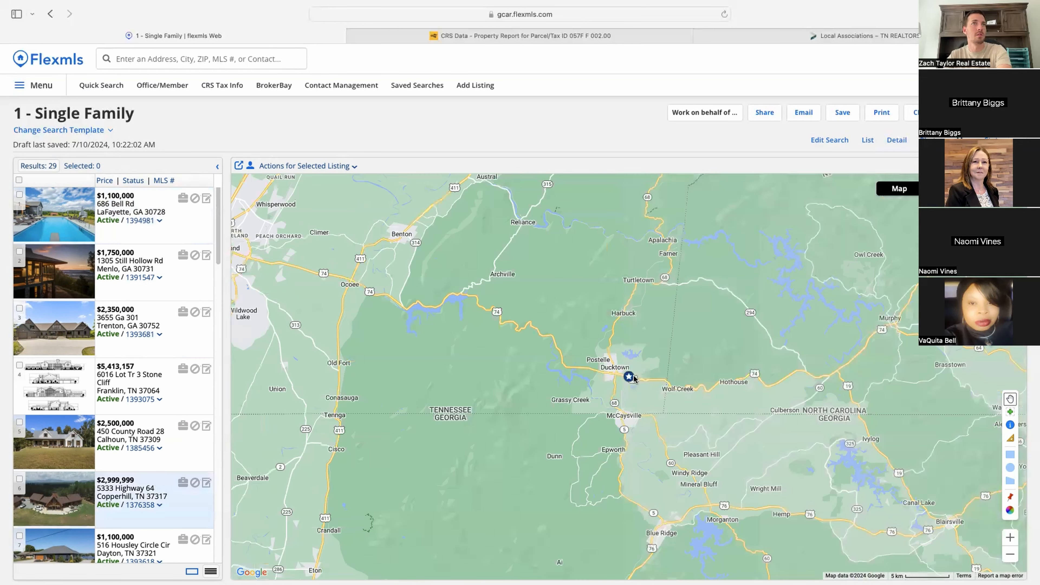
click(897, 140)
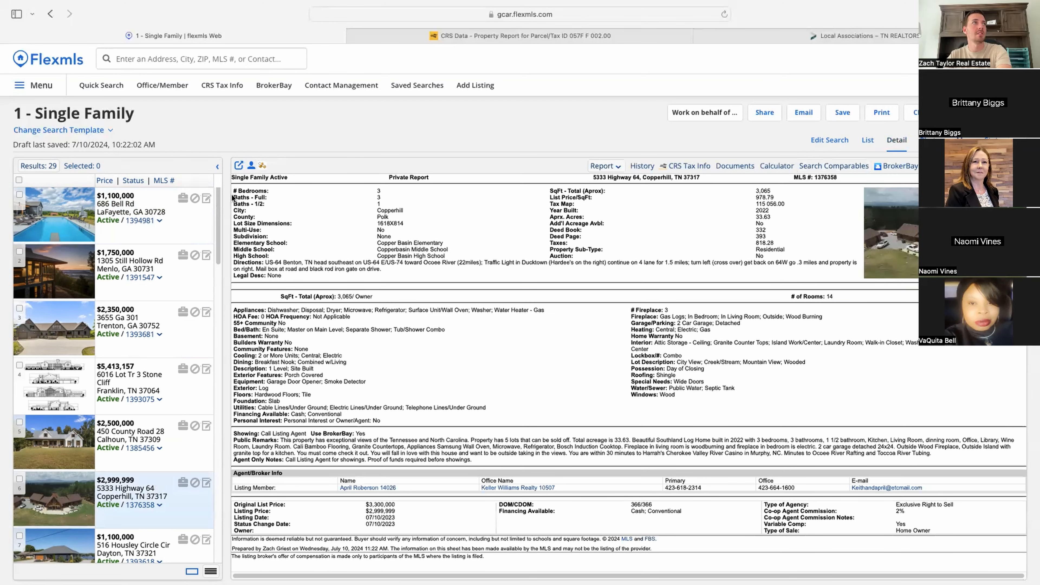
drag(234, 189, 896, 530)
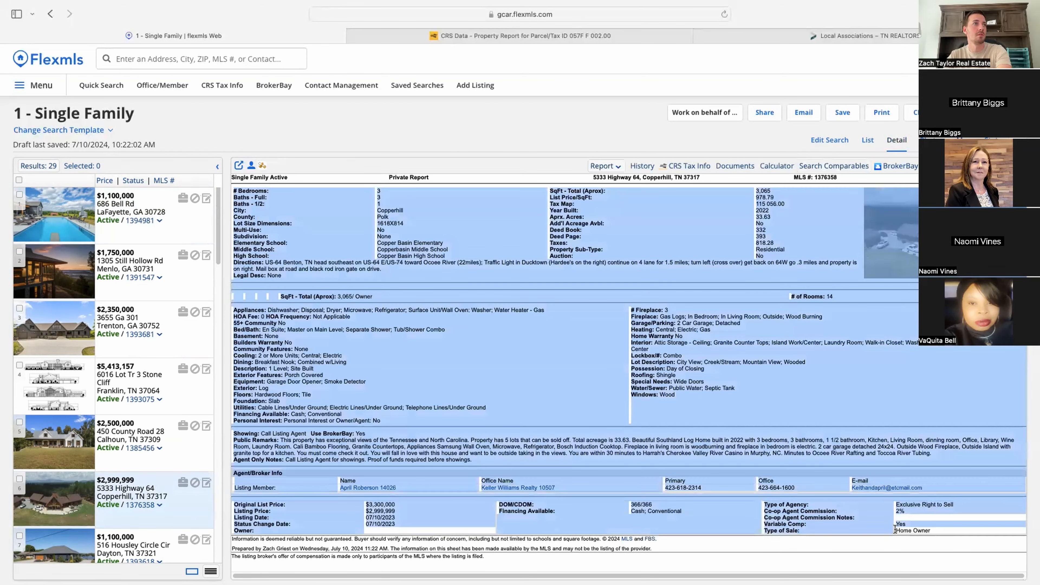
click(893, 99)
click(869, 140)
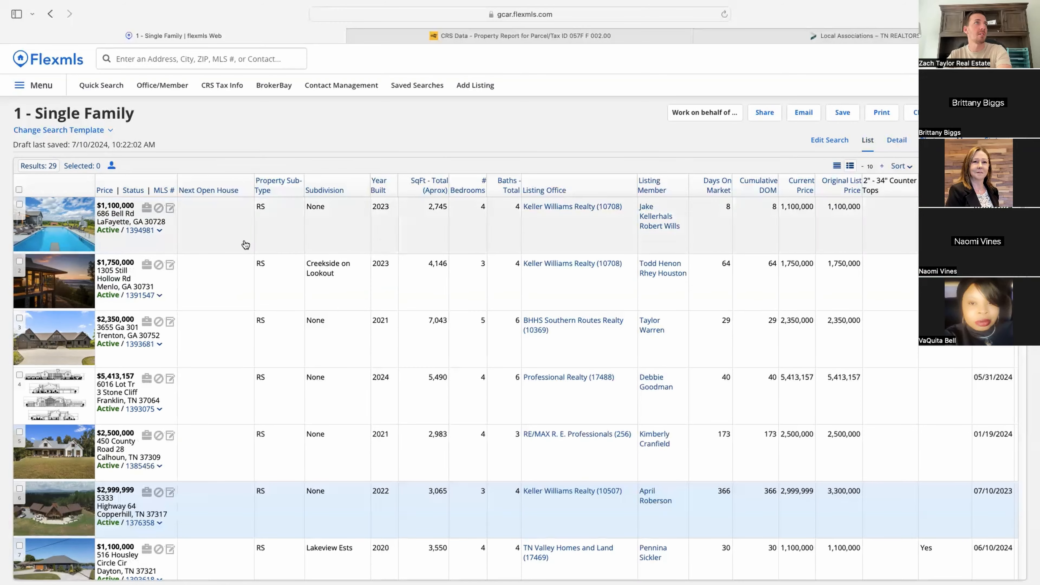
scroll(133, 327, down, 10)
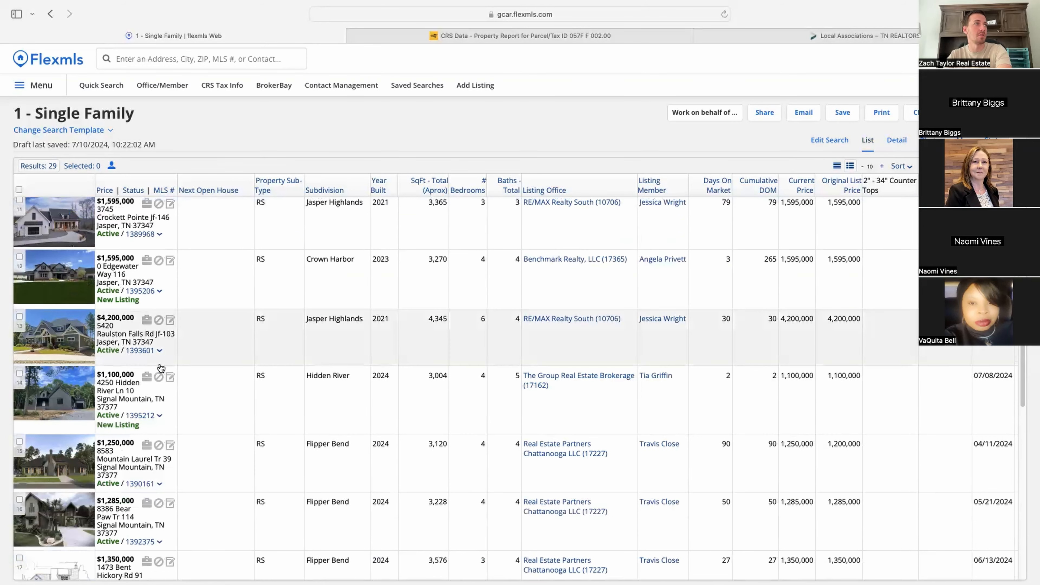
scroll(188, 382, up, 10)
click(895, 140)
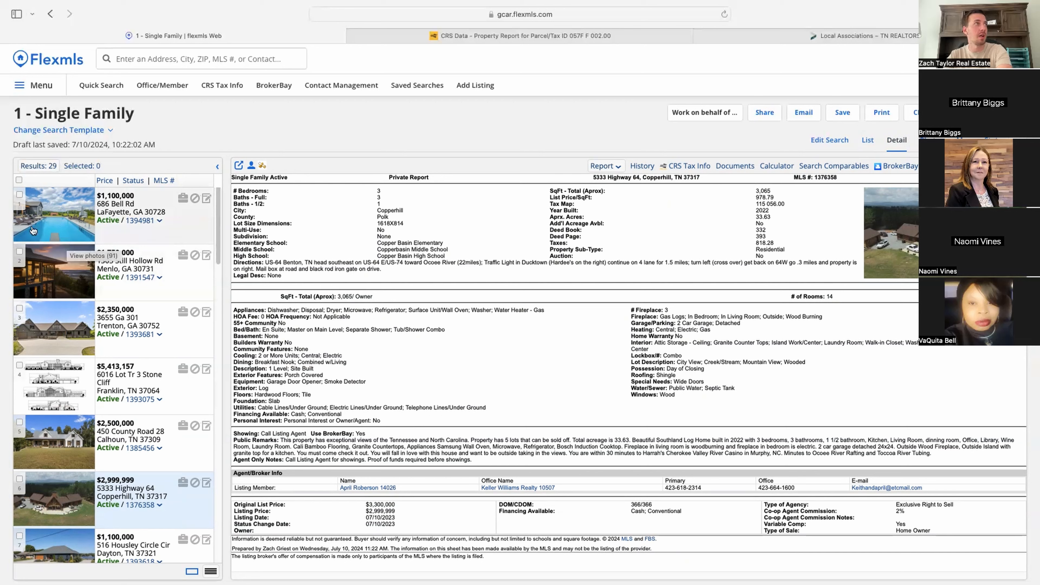
click(20, 196)
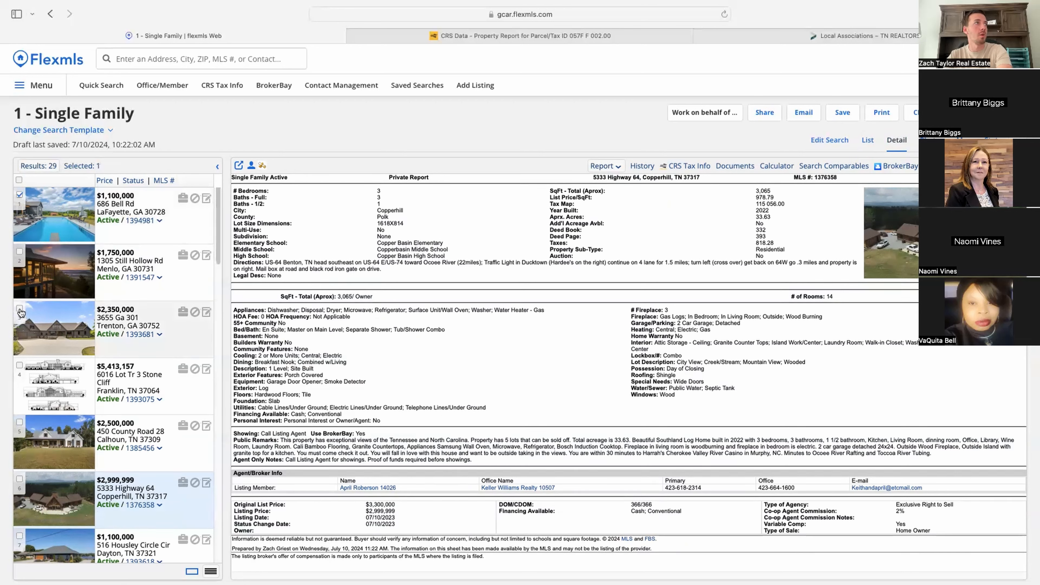
click(20, 422)
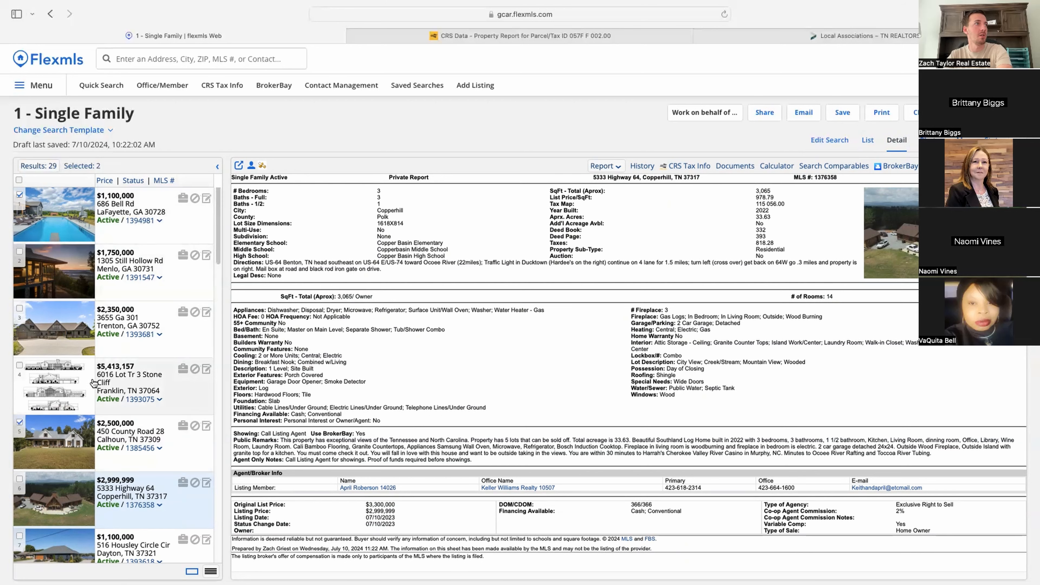
scroll(43, 484, down, 2)
click(19, 471)
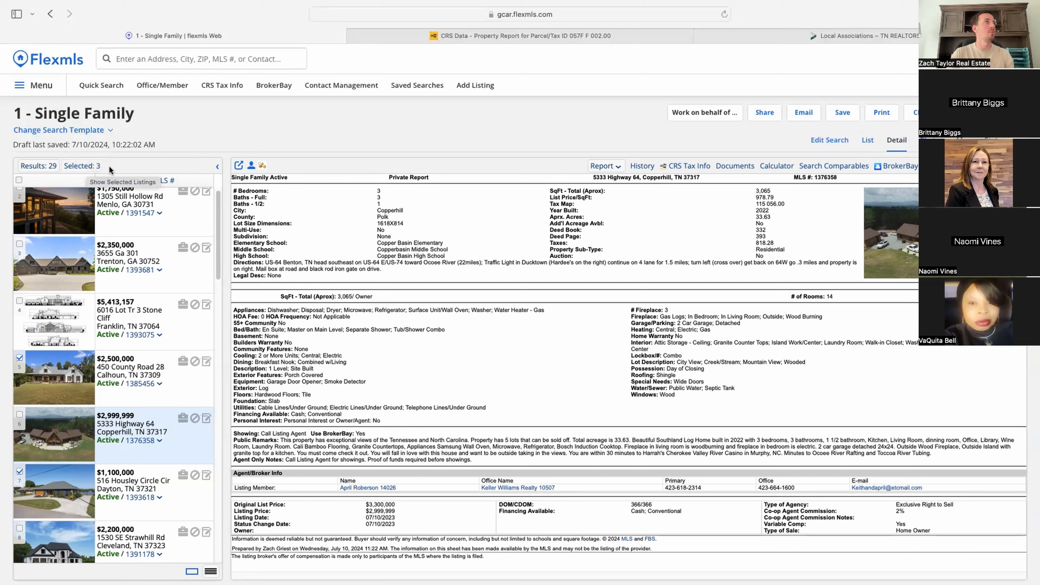
click(81, 168)
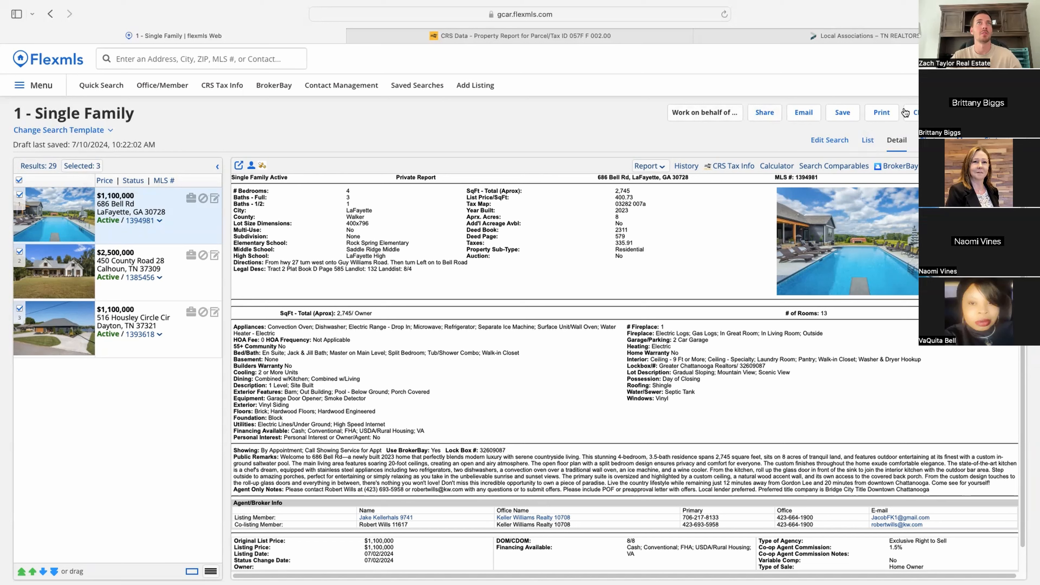
click(771, 117)
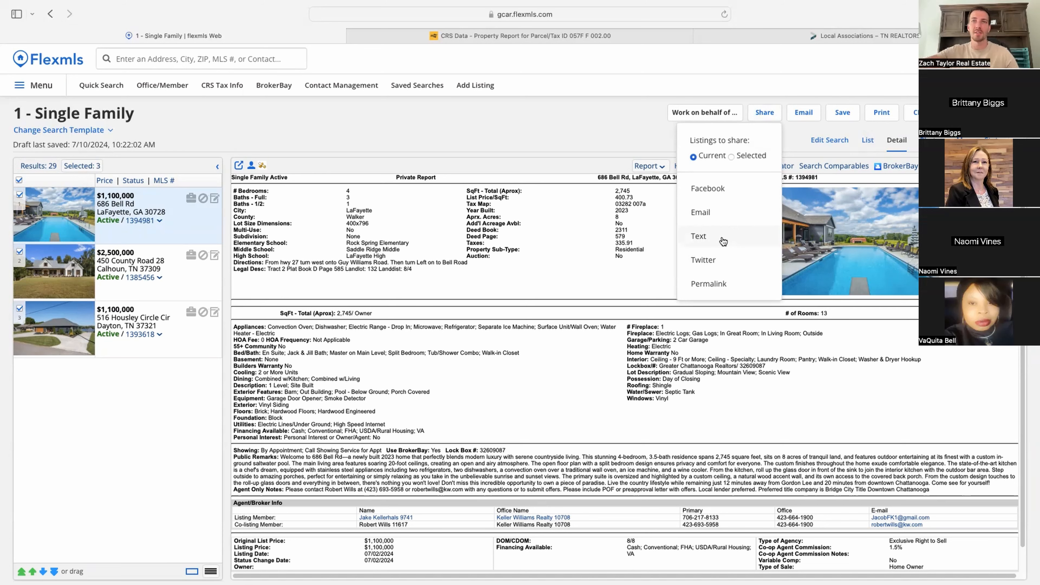
Step: Close the Share menu and start emailing the three selected listings
click(804, 130)
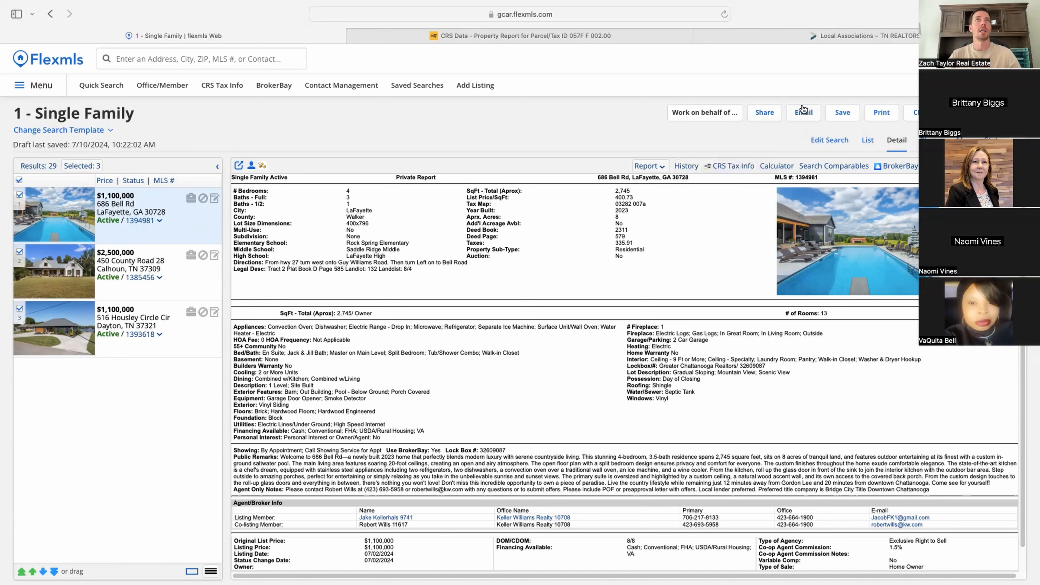
click(803, 110)
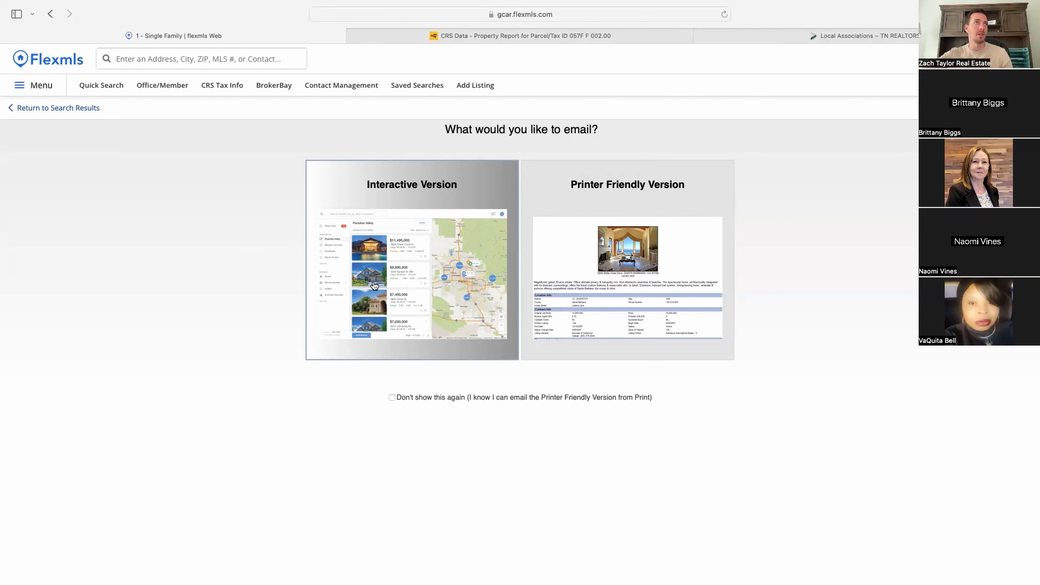
Step: Choose the Interactive Version email with the Public version, then focus the To field for the recipient
click(386, 255)
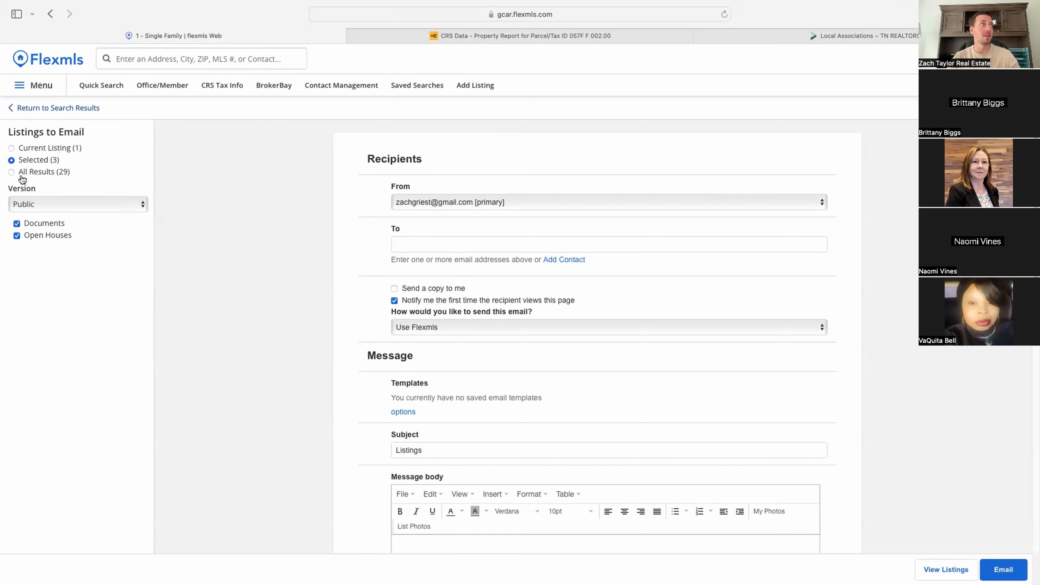
click(43, 203)
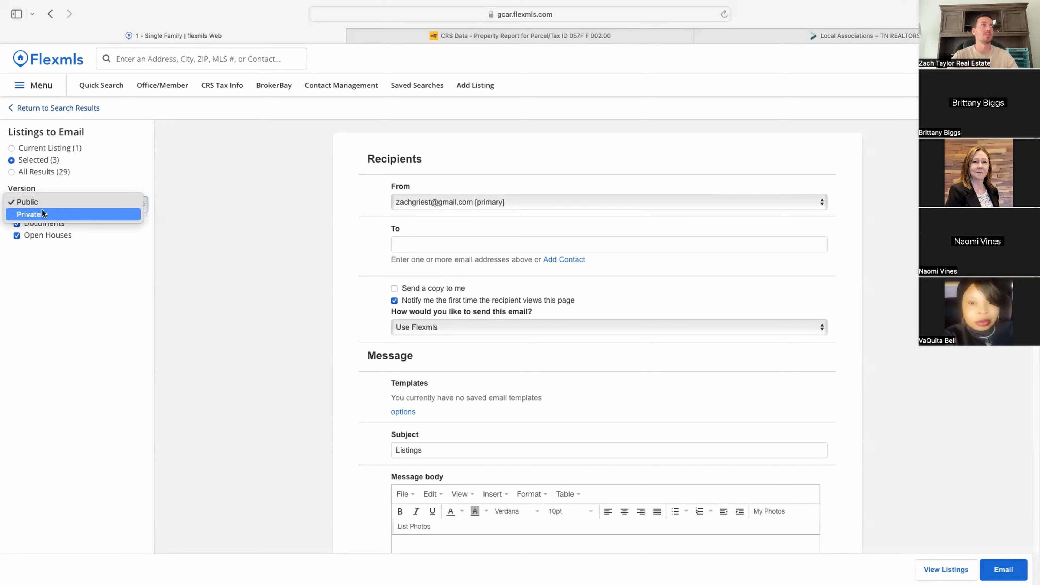
click(125, 333)
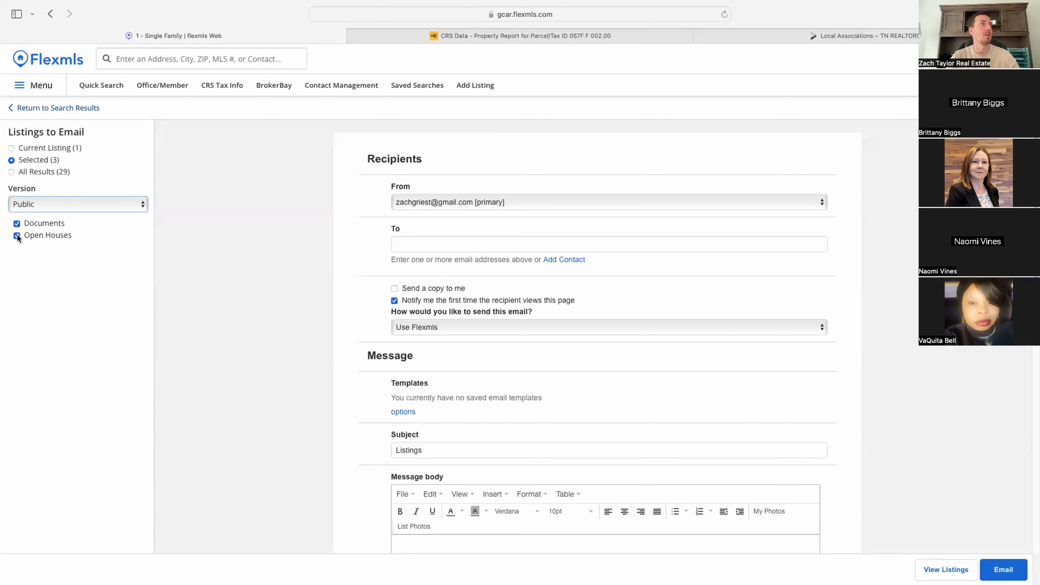
click(440, 243)
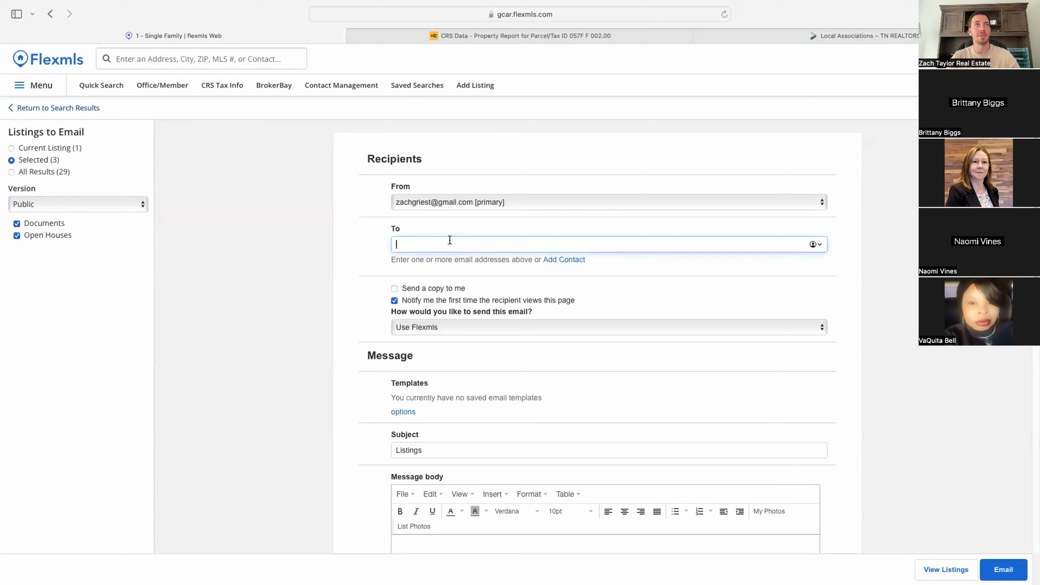
scroll(371, 308, down, 3)
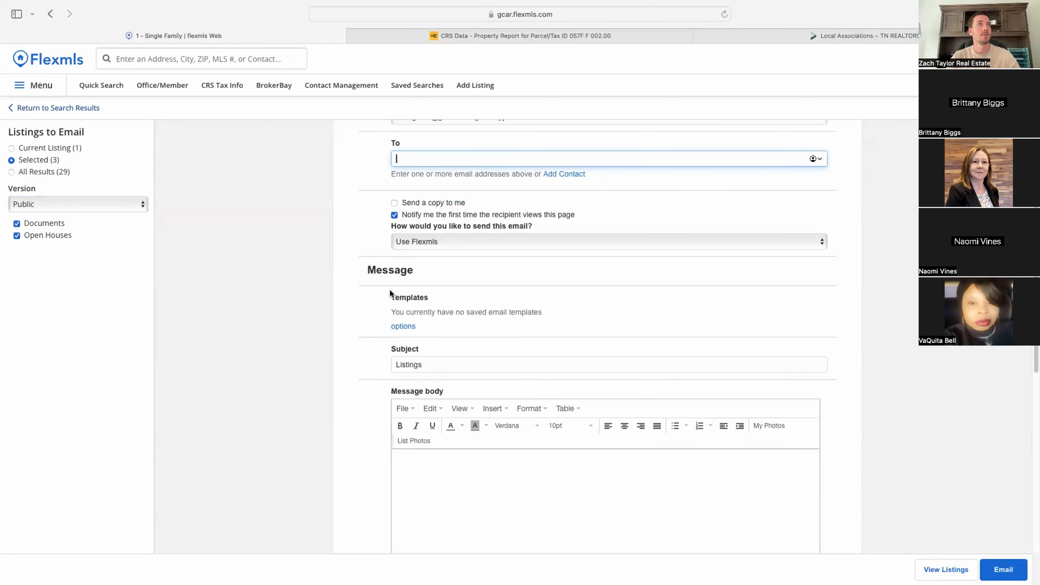
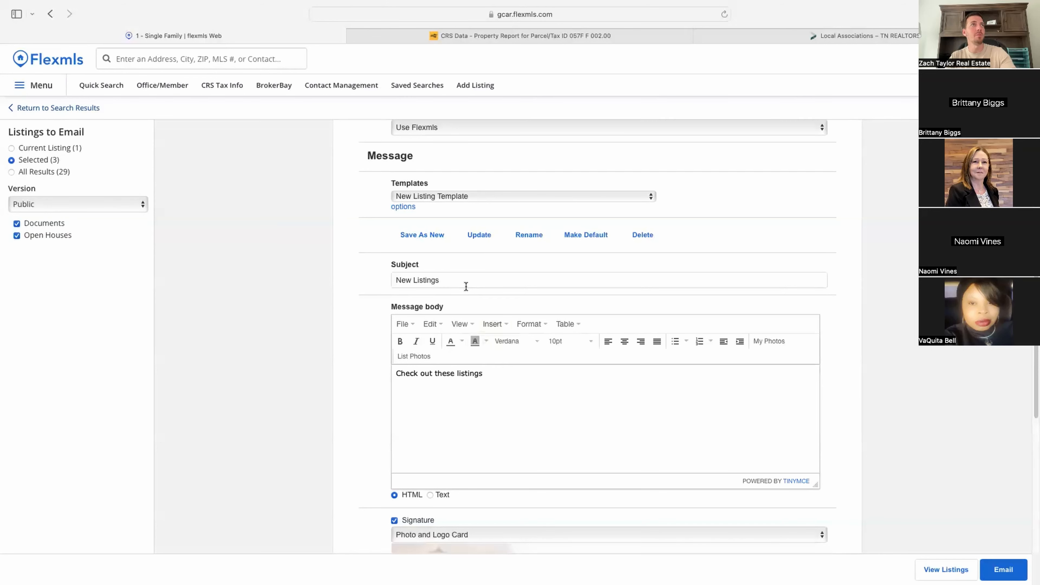
Step: Keep the New Listing Template, try sending, and dismiss the missing-recipient warning
click(463, 200)
click(409, 198)
scroll(534, 439, down, 6)
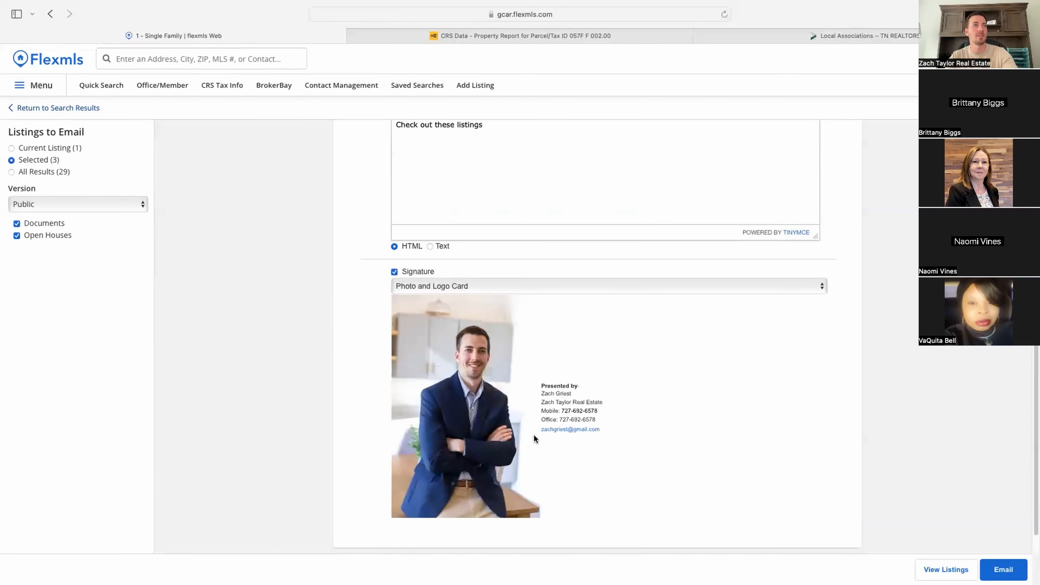
scroll(534, 439, down, 2)
click(997, 568)
click(615, 309)
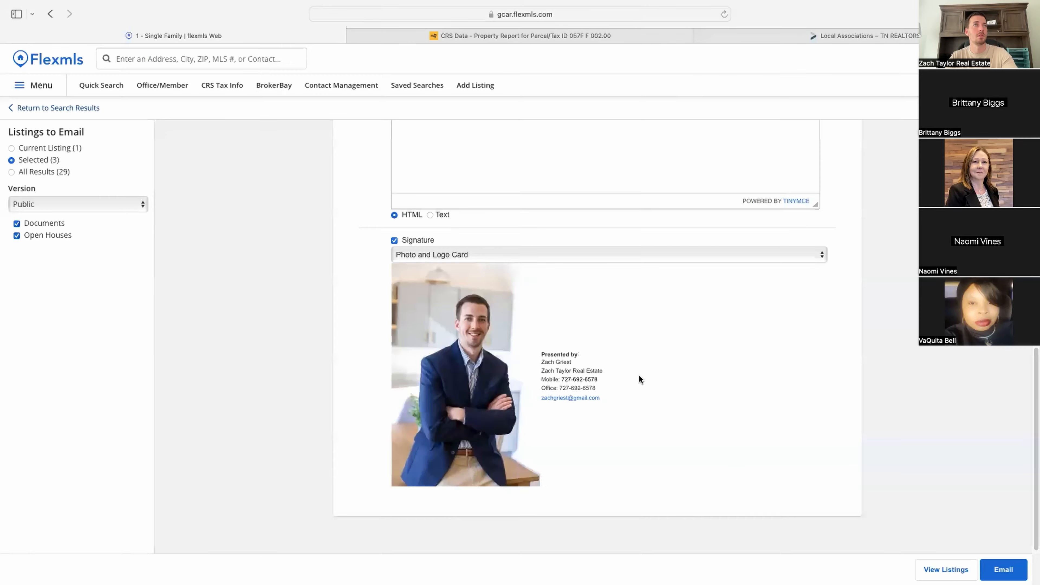
Step: Leave the email form and open the Office/Member directory of MLS members
scroll(638, 416, down, 10)
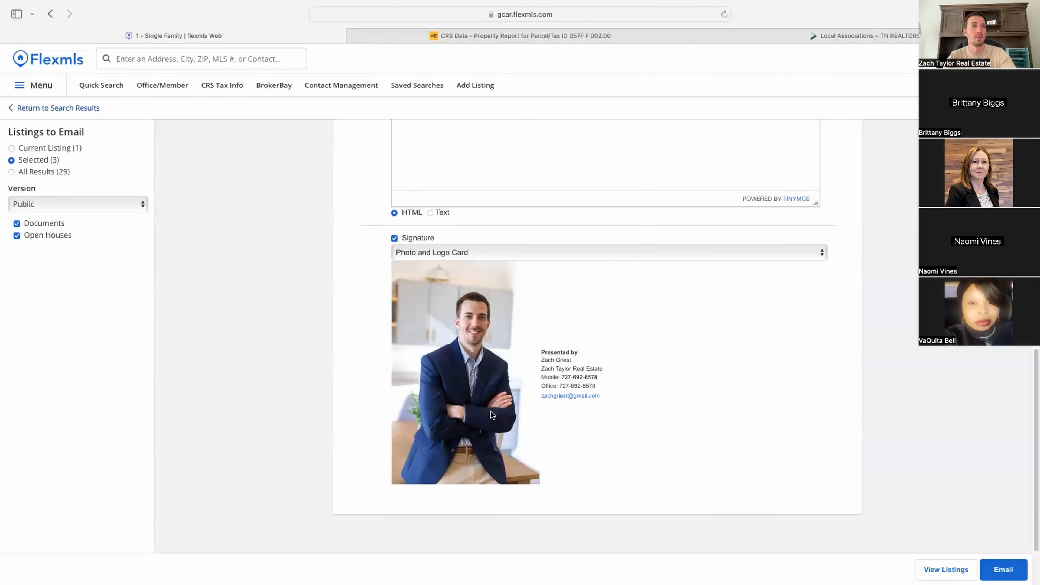
scroll(606, 426, up, 15)
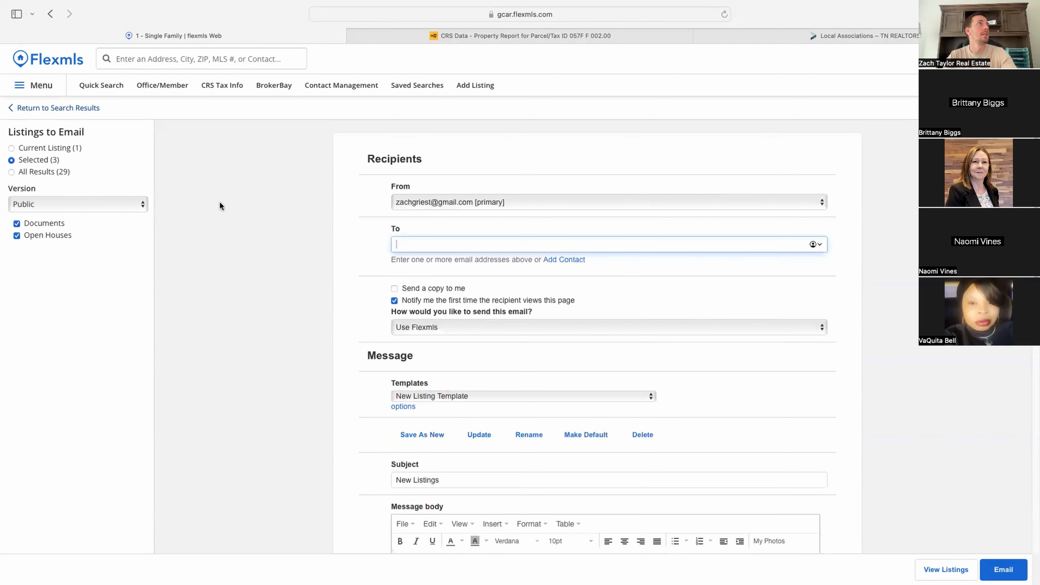
click(165, 87)
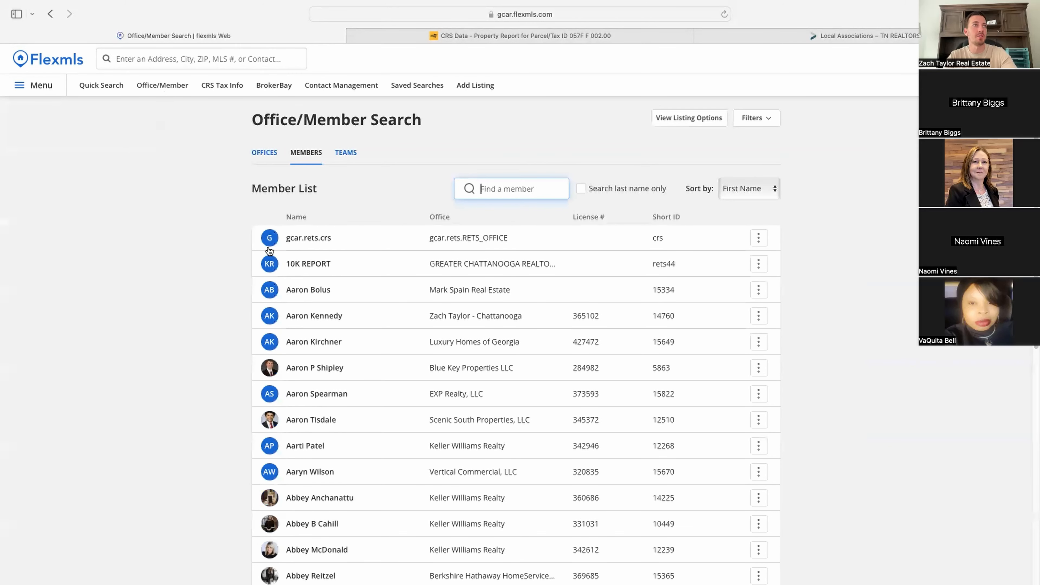
click(270, 371)
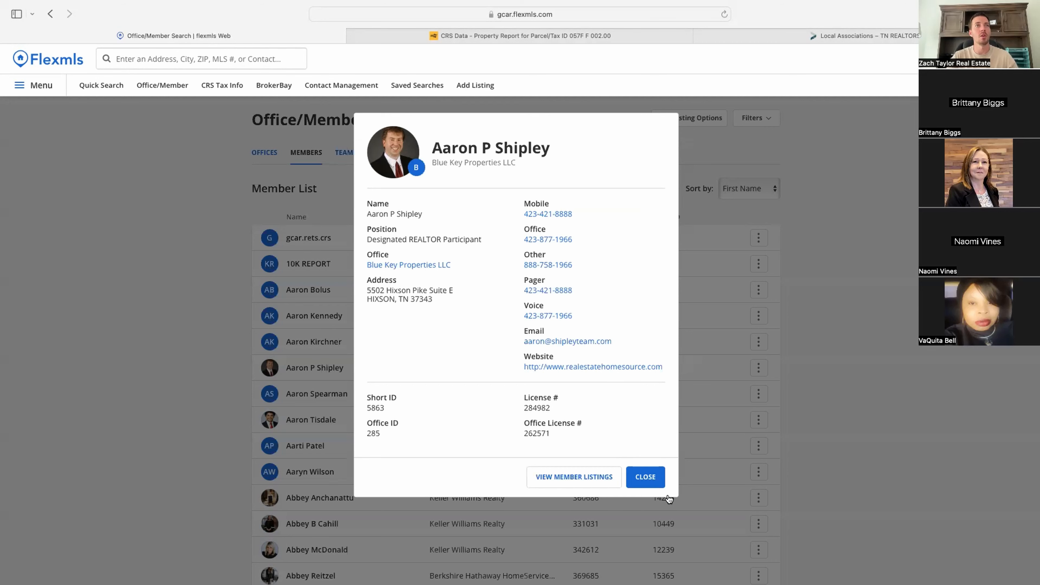
click(655, 483)
scroll(337, 498, down, 8)
click(324, 401)
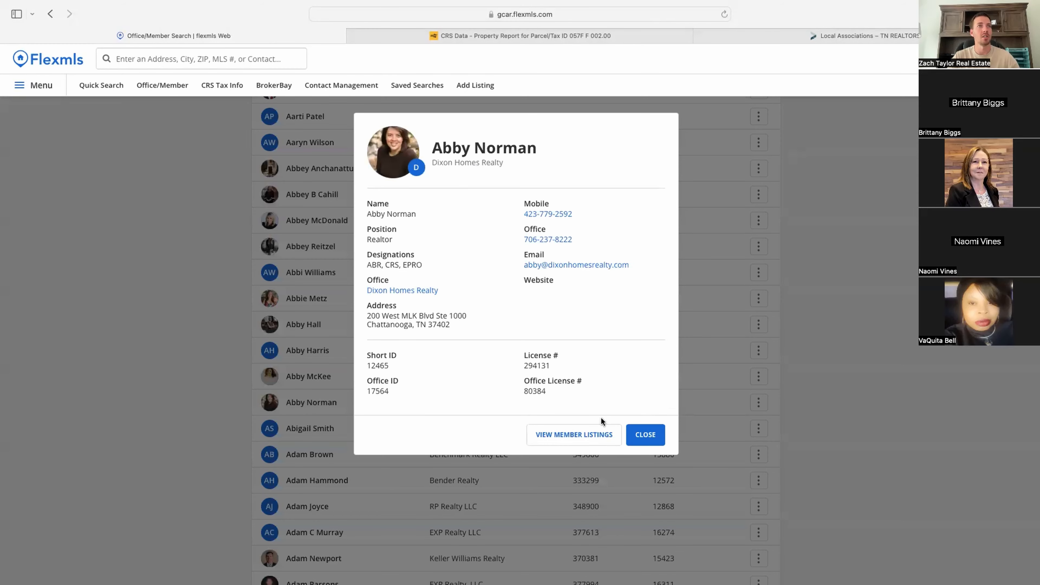
click(639, 444)
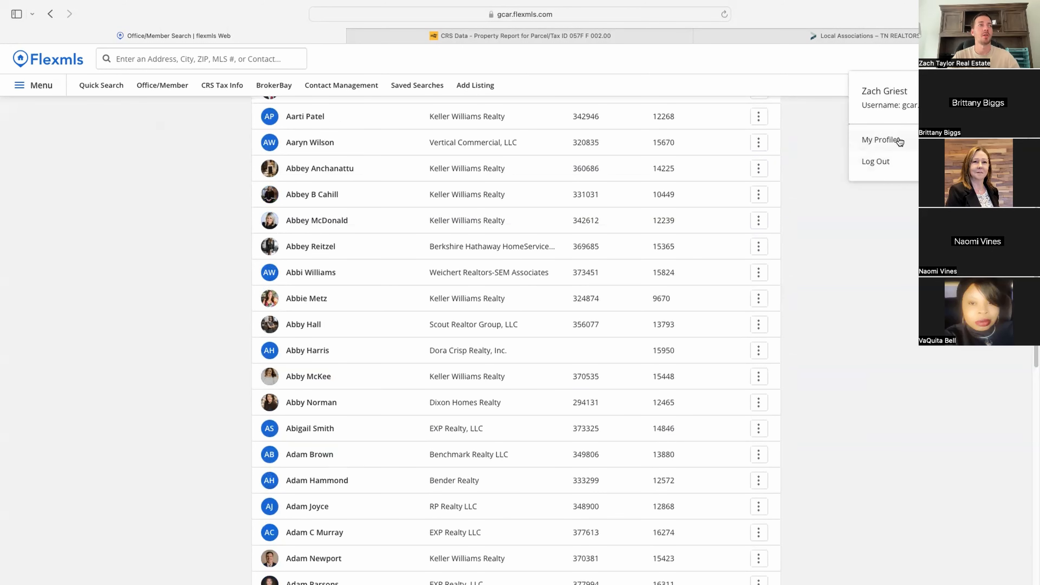
Step: Check the profile photo in My Profile's Personal Photo and Logo Maintenance, then finish
click(881, 140)
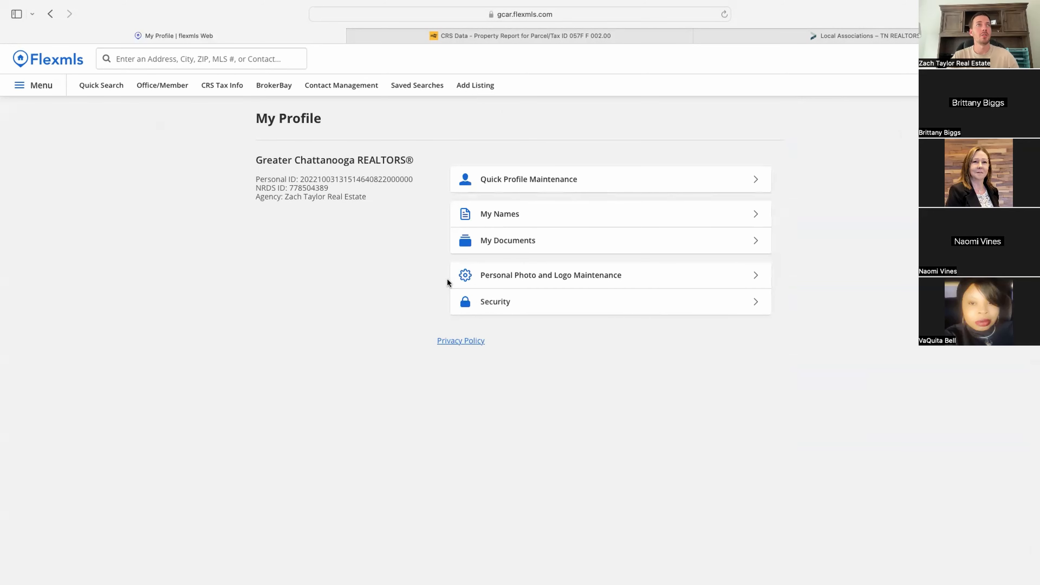
click(558, 280)
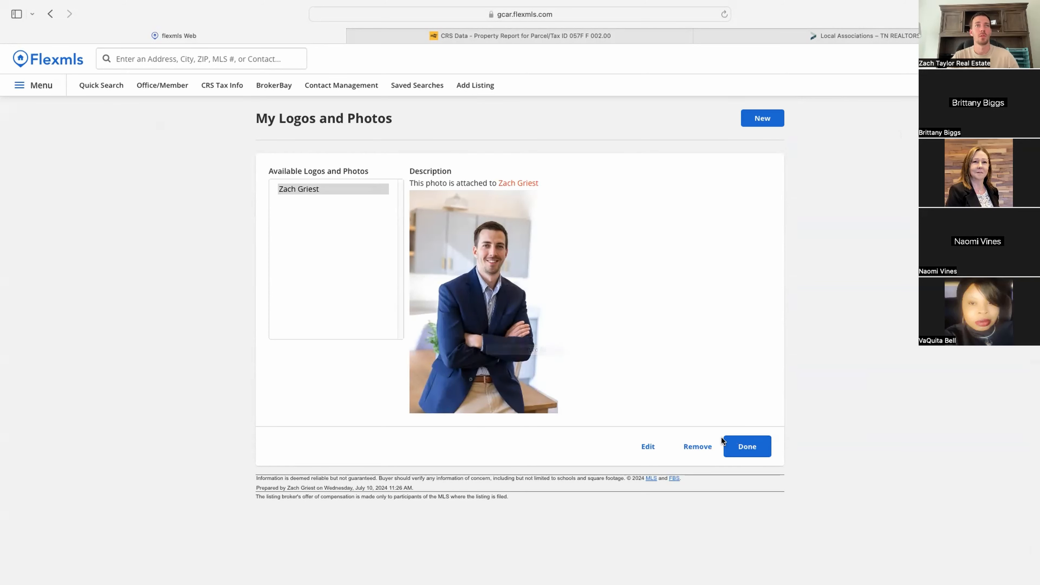
click(755, 448)
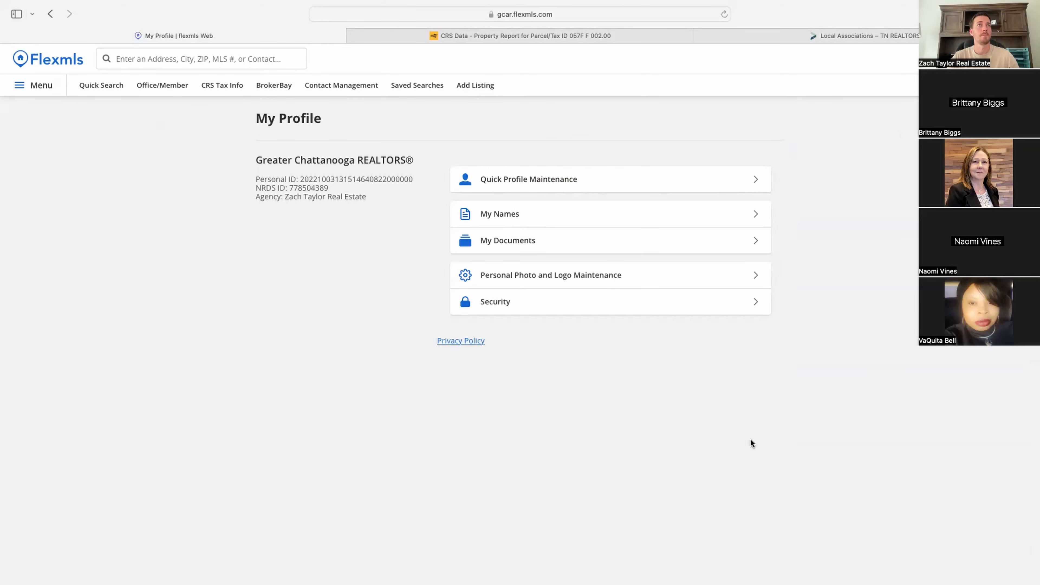
Step: Open Quick Profile Maintenance, then go back and confirm resending the form
click(545, 179)
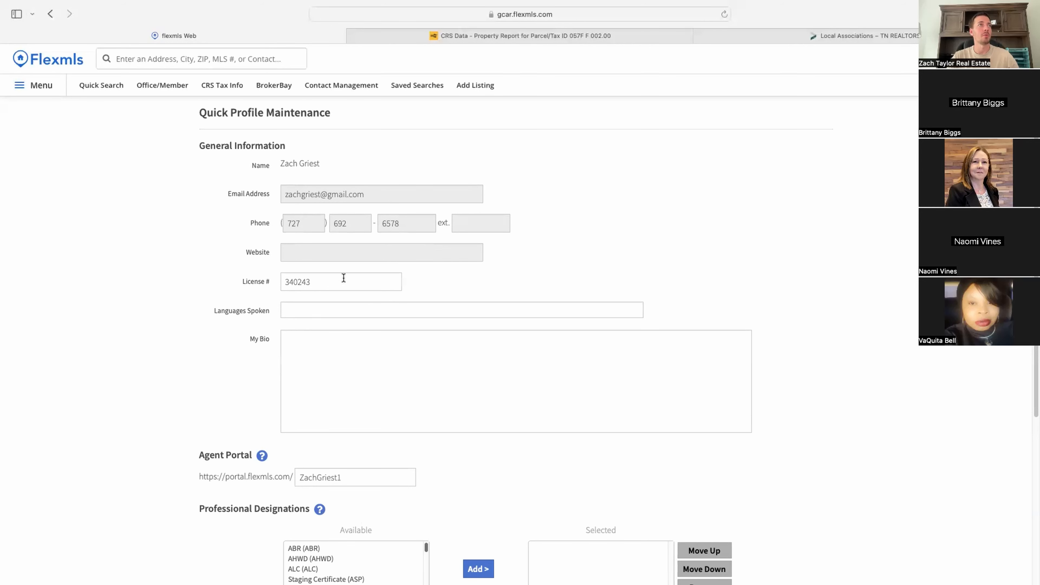
scroll(343, 276, down, 6)
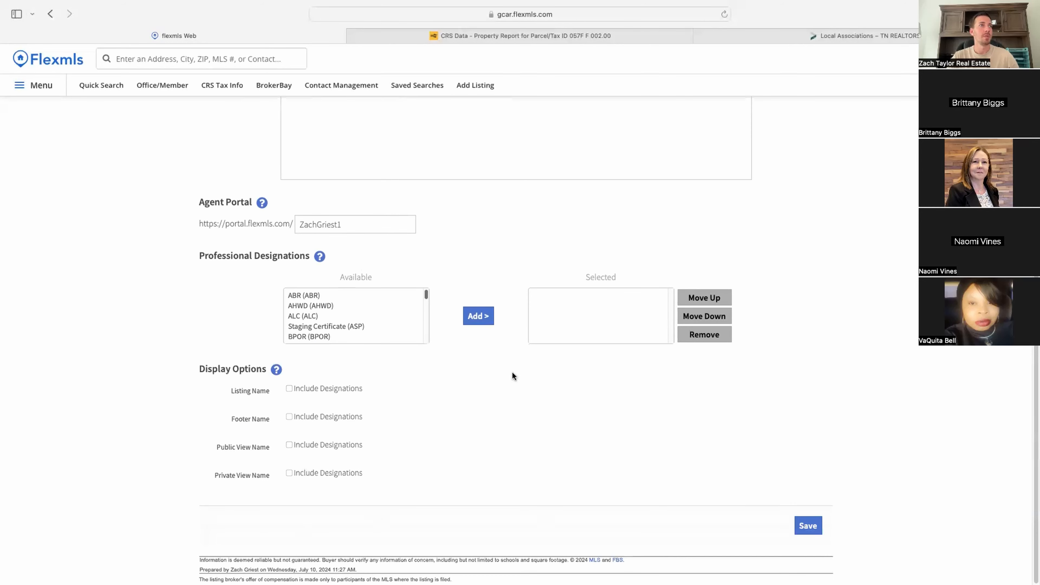
scroll(447, 401, up, 6)
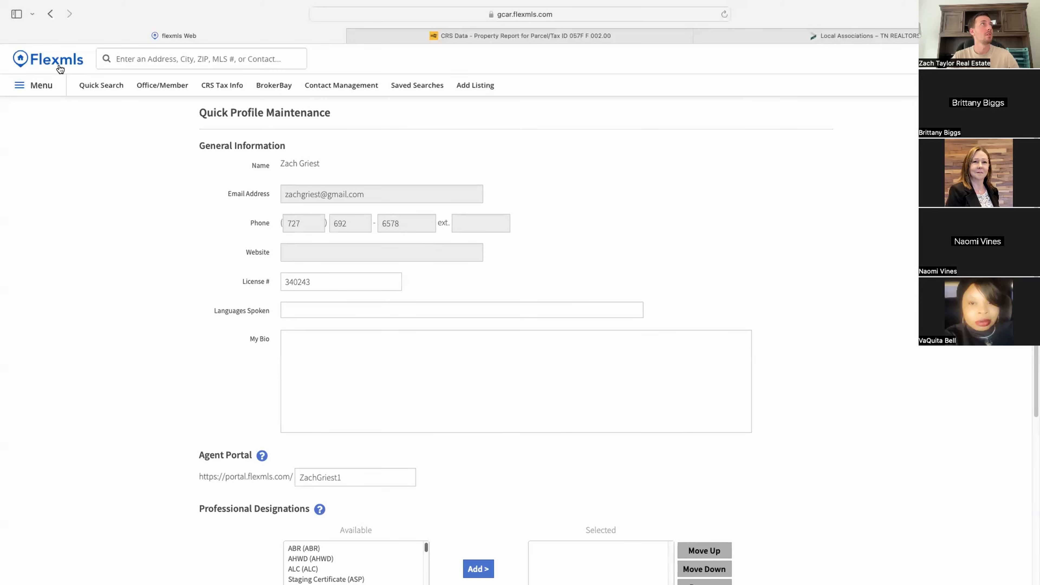
click(51, 13)
click(532, 342)
Step: Start a quick search on the map with a rectangle southwest and a 3.06 mi circle east of downtown
click(90, 87)
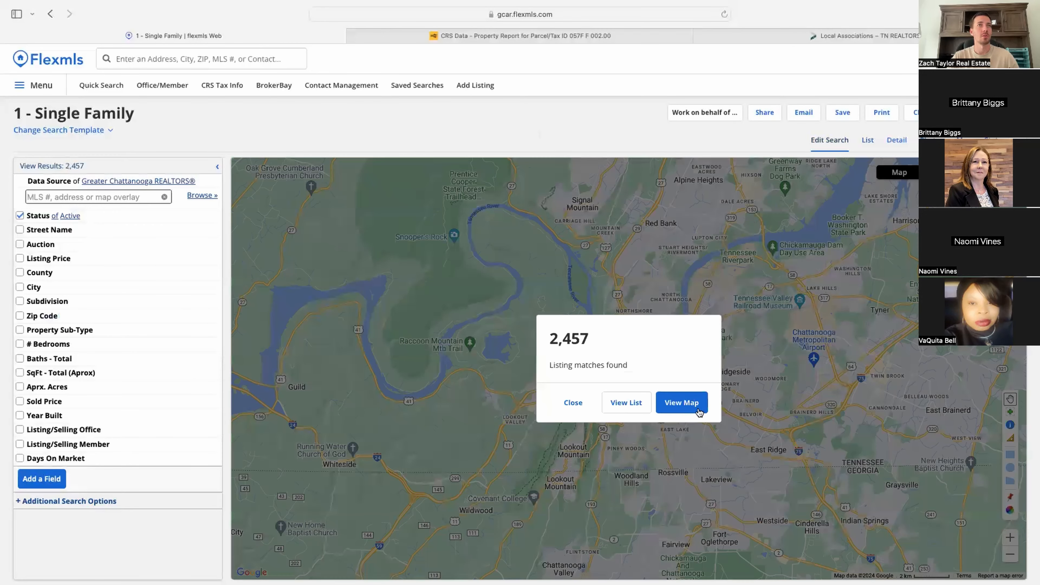
click(682, 412)
click(1011, 468)
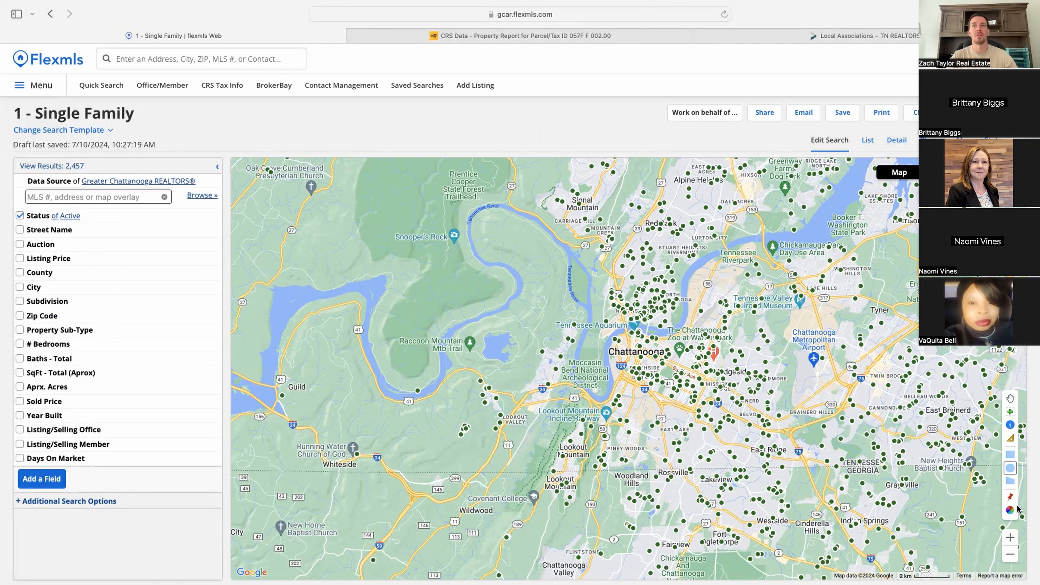
click(1009, 456)
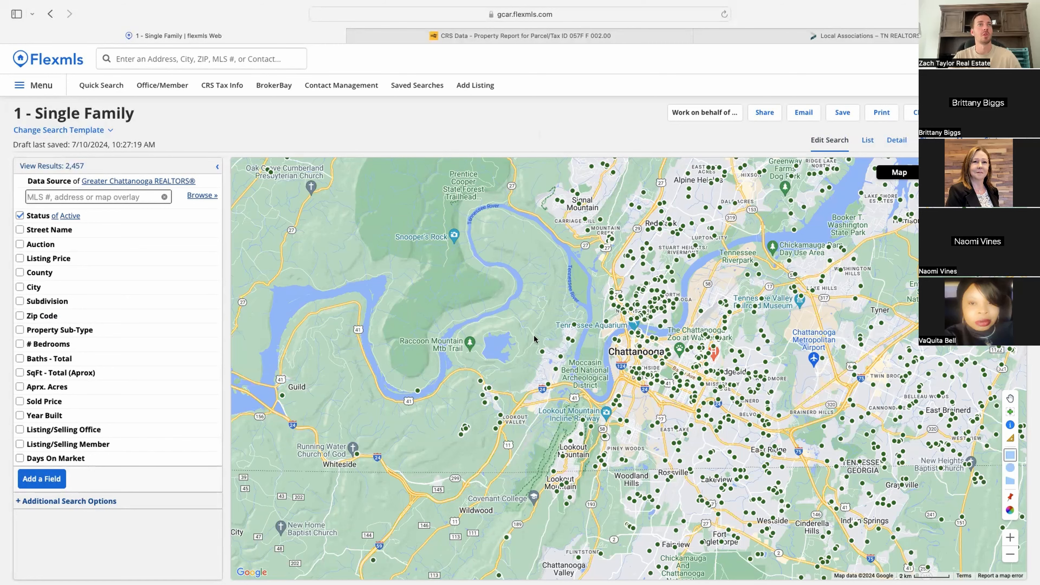
drag(505, 332, 650, 469)
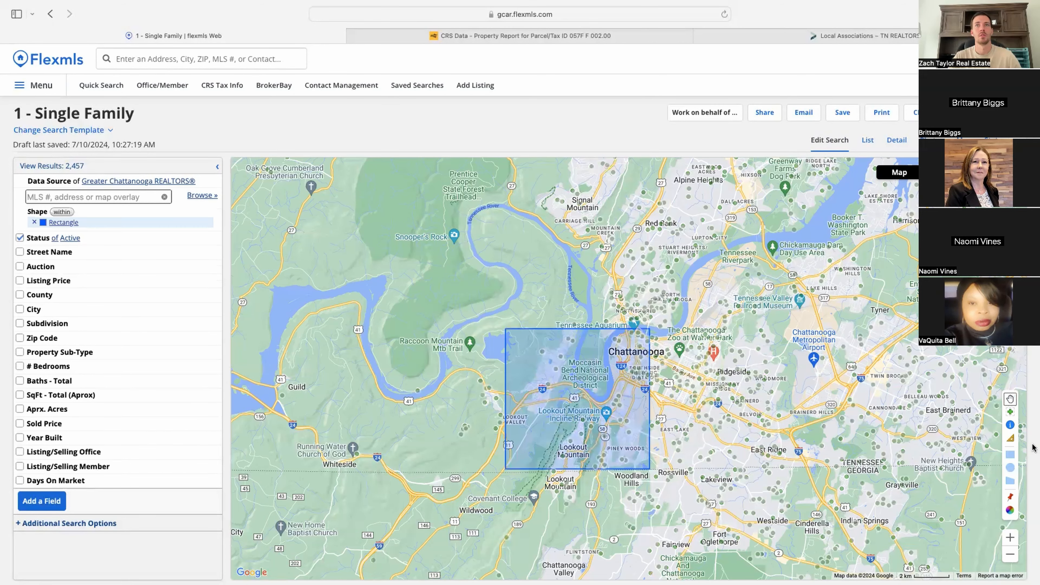
click(1011, 471)
drag(853, 380, 1019, 347)
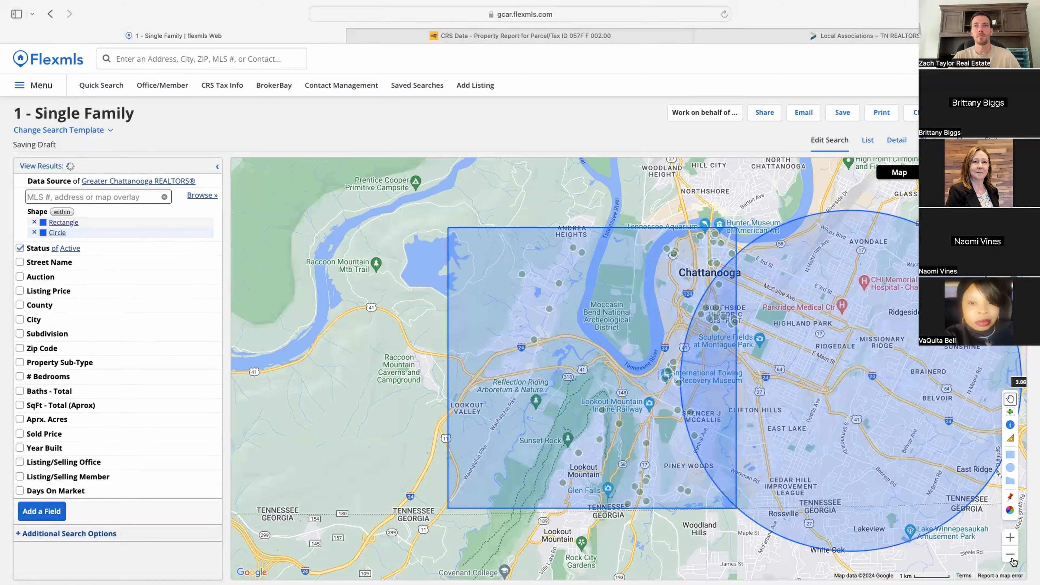
Step: Require listings to fall inside both drawn shapes
click(1010, 554)
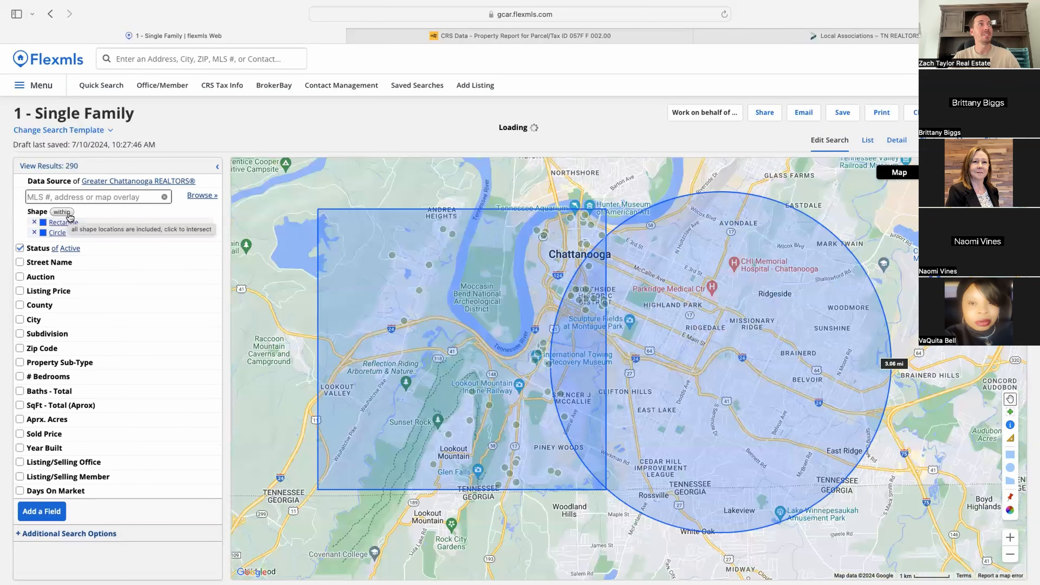
click(69, 215)
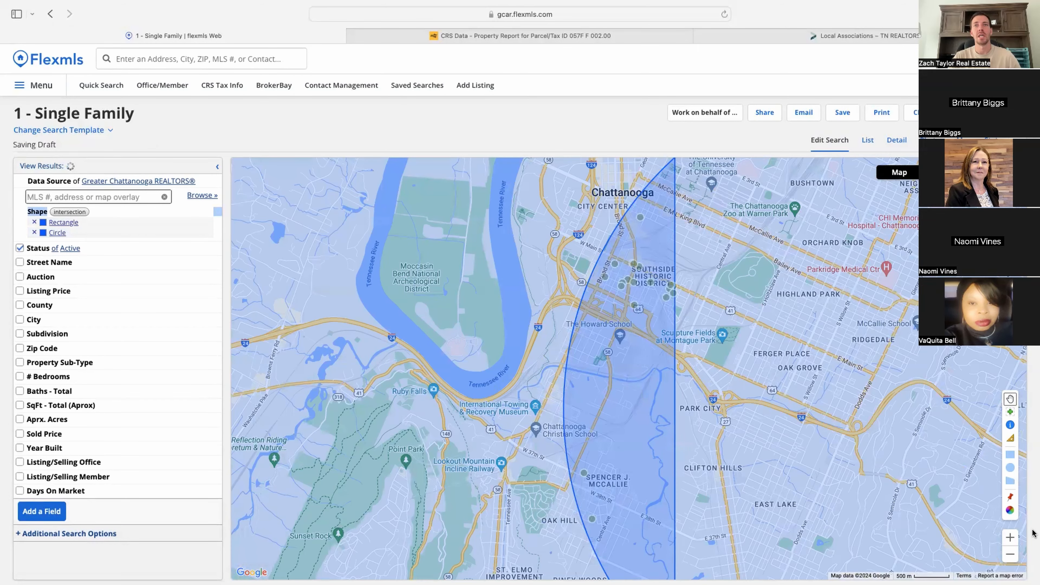
click(1011, 555)
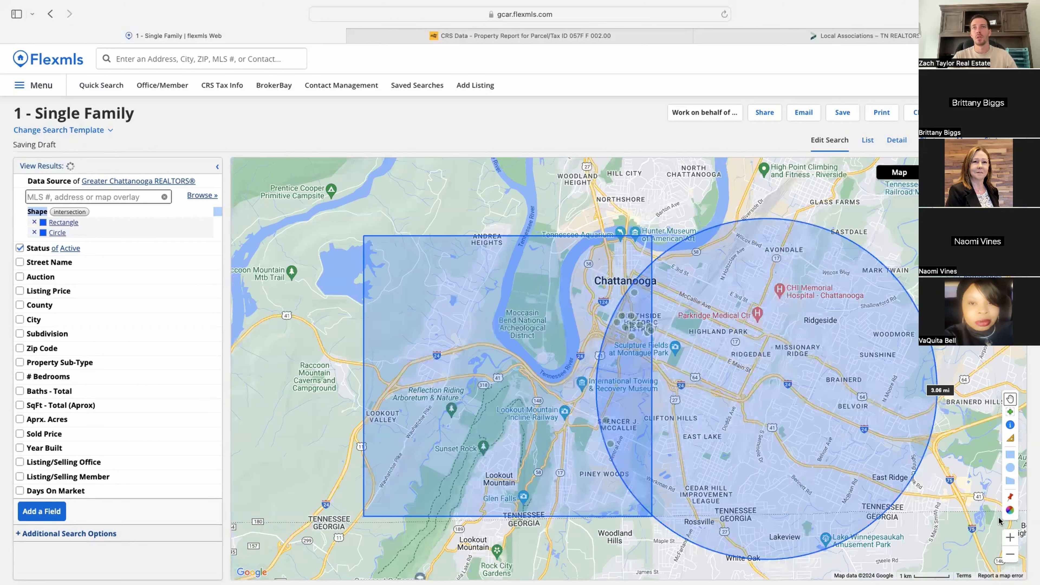
Step: Measure a distance from near Lookout Mountain, then delete the rectangle and circle shapes
click(1011, 439)
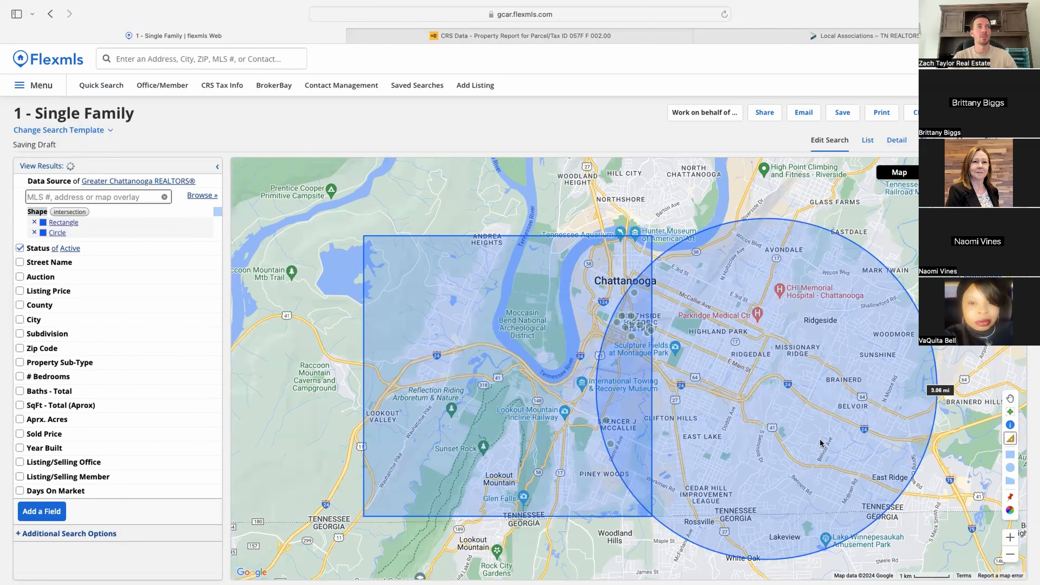
click(500, 480)
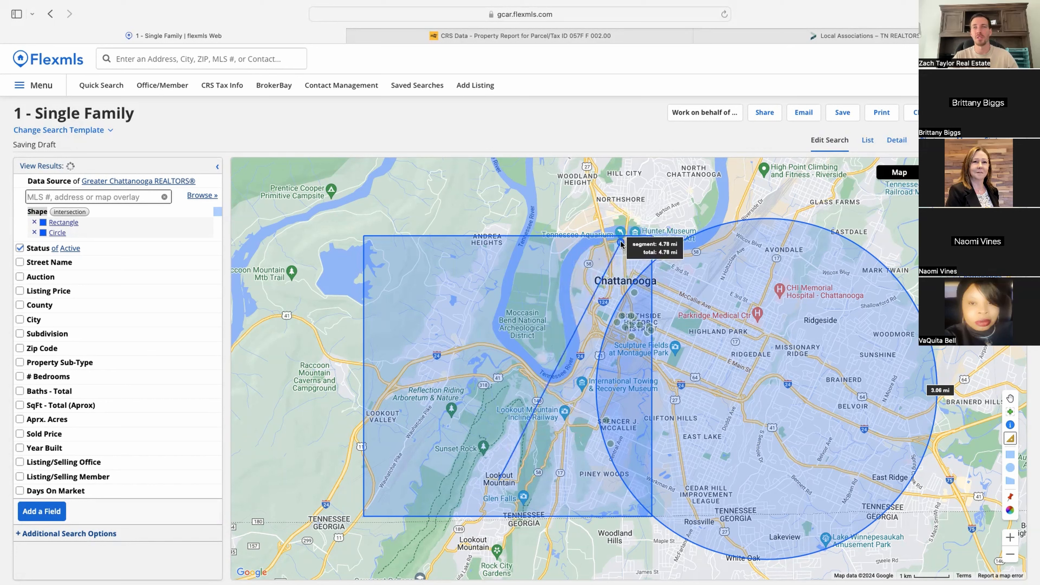
double_click(621, 242)
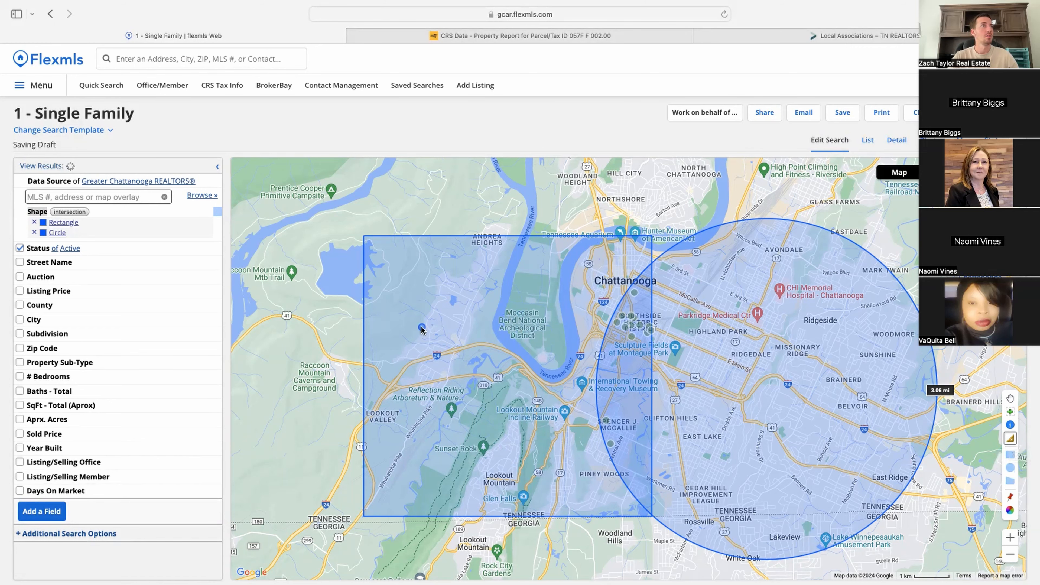
click(34, 222)
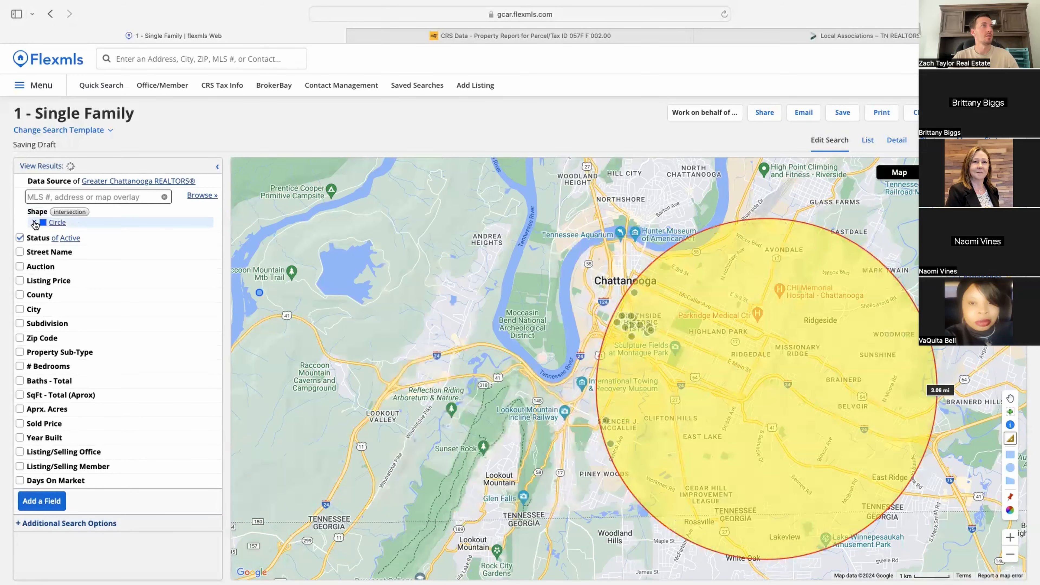
click(35, 223)
Step: Draw a five-corner polygon around downtown Chattanooga, narrowing the search to 98 active listings
click(1011, 555)
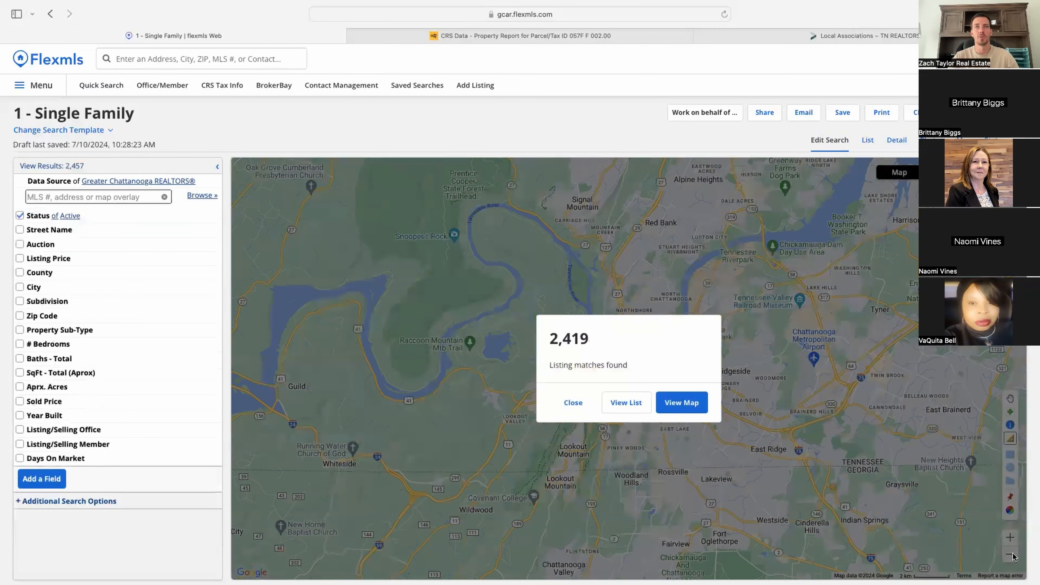
click(682, 402)
click(1012, 482)
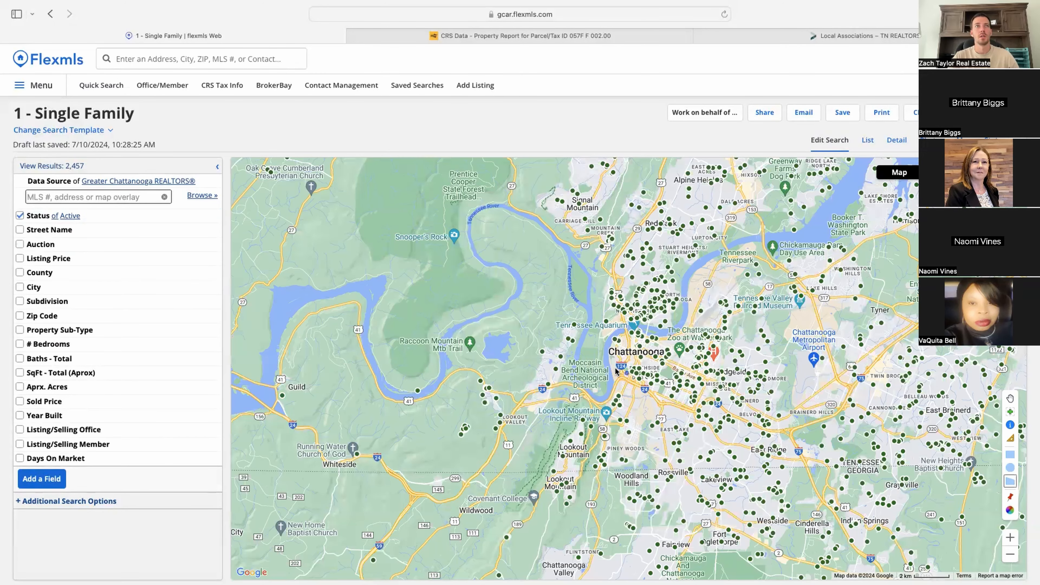
click(678, 326)
click(698, 381)
click(652, 404)
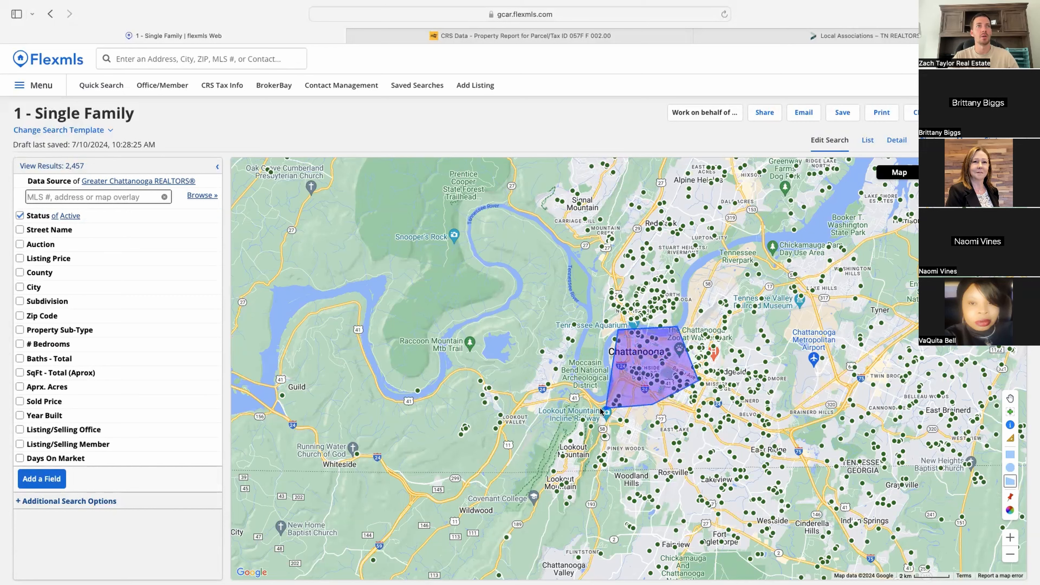
click(595, 410)
click(617, 331)
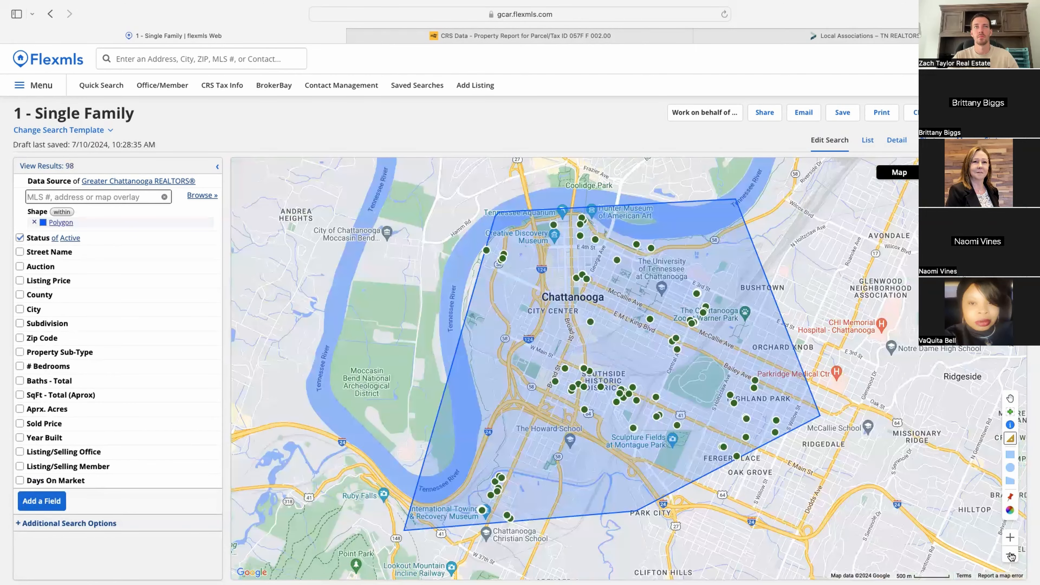
click(1011, 555)
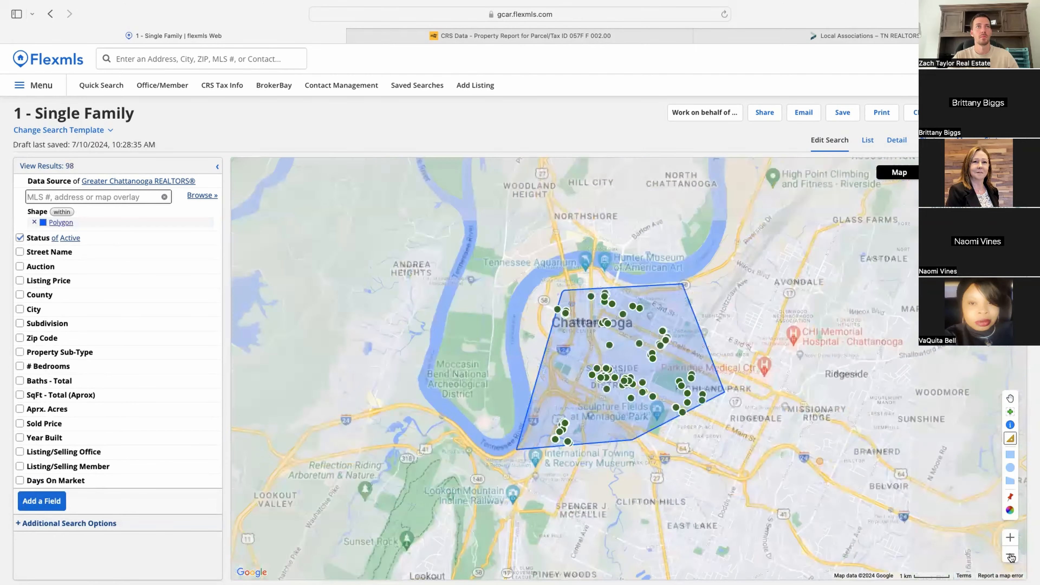
click(1011, 510)
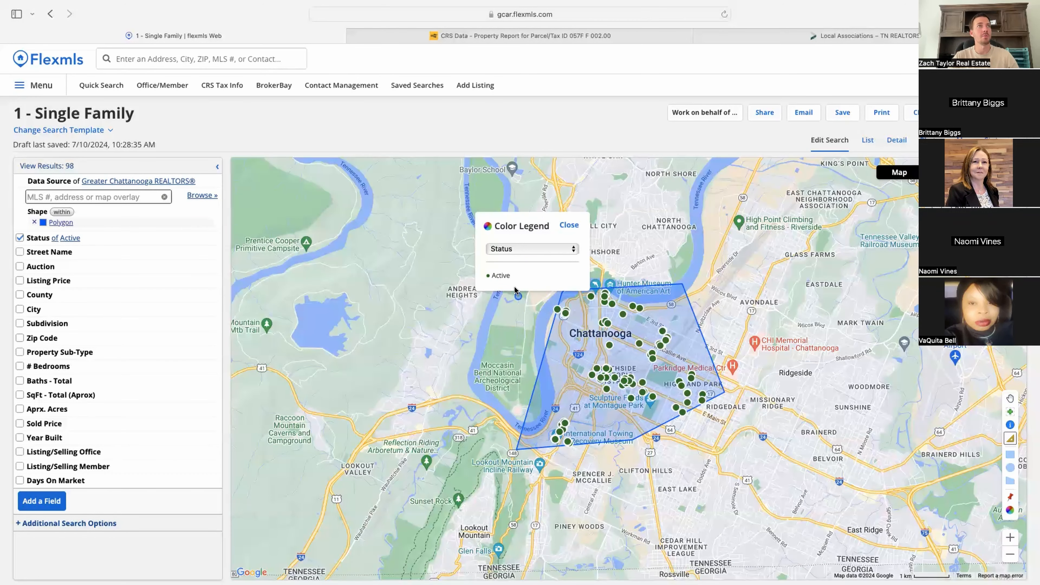
Step: Colour the map markers by listing Price, close the legend, and return to the pan tool
click(510, 249)
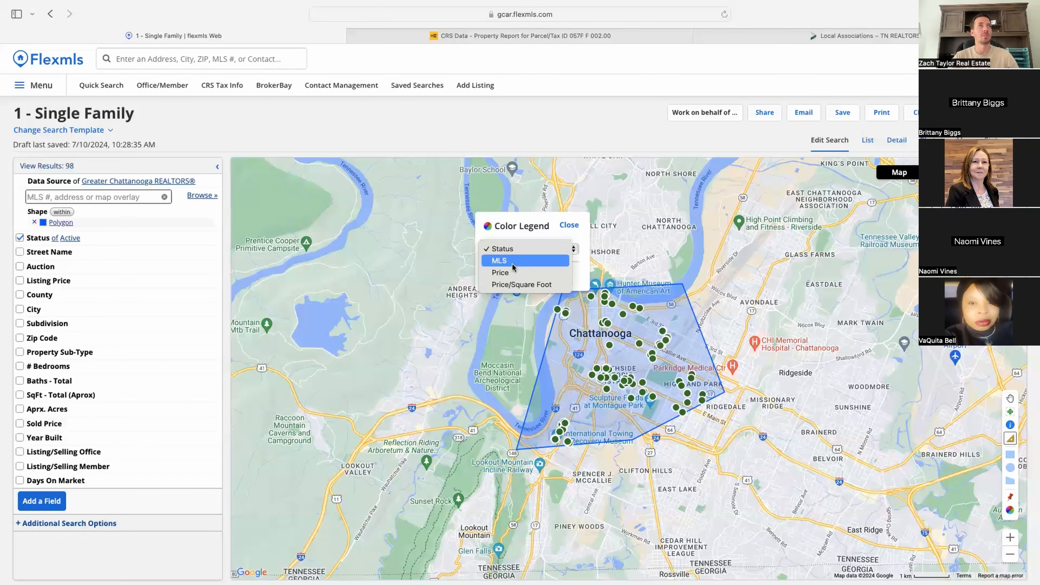
click(513, 266)
click(515, 249)
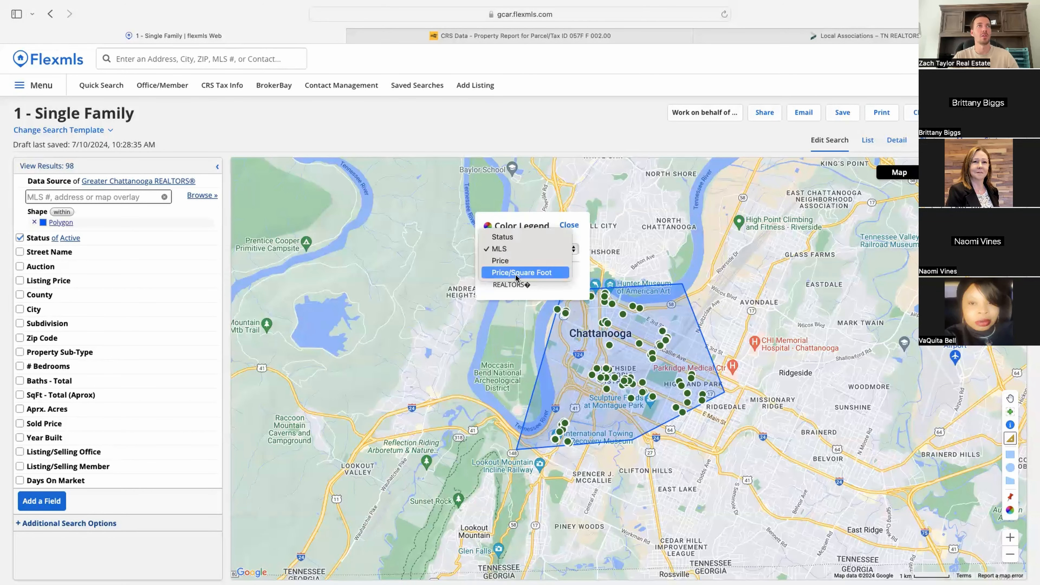
click(516, 272)
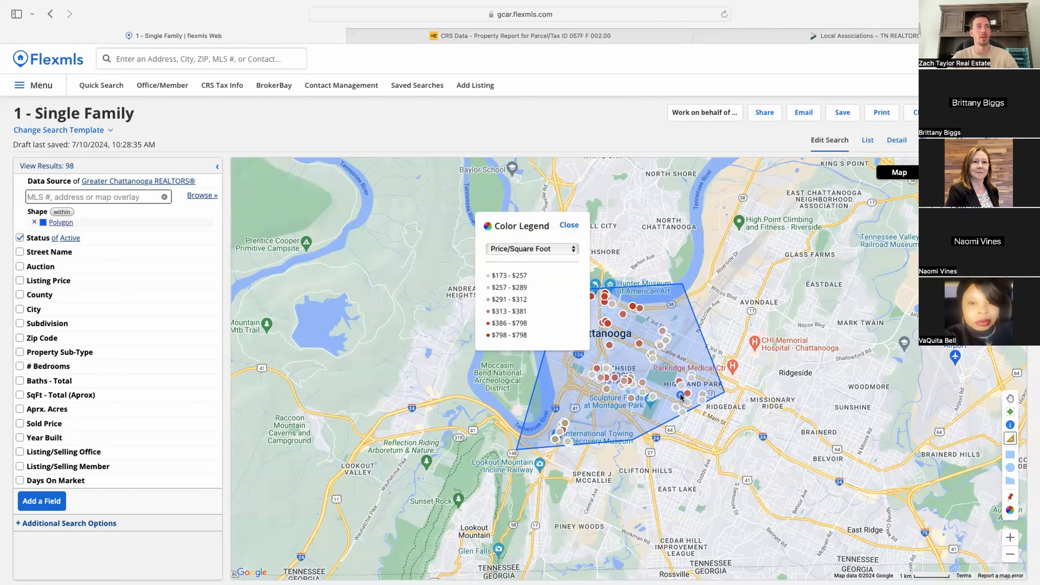
click(545, 251)
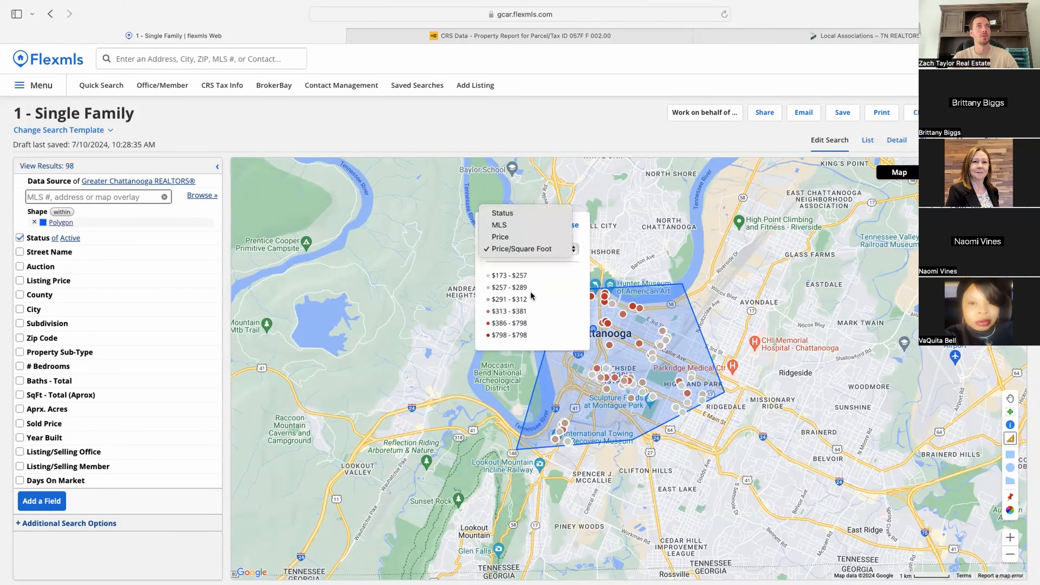
click(518, 234)
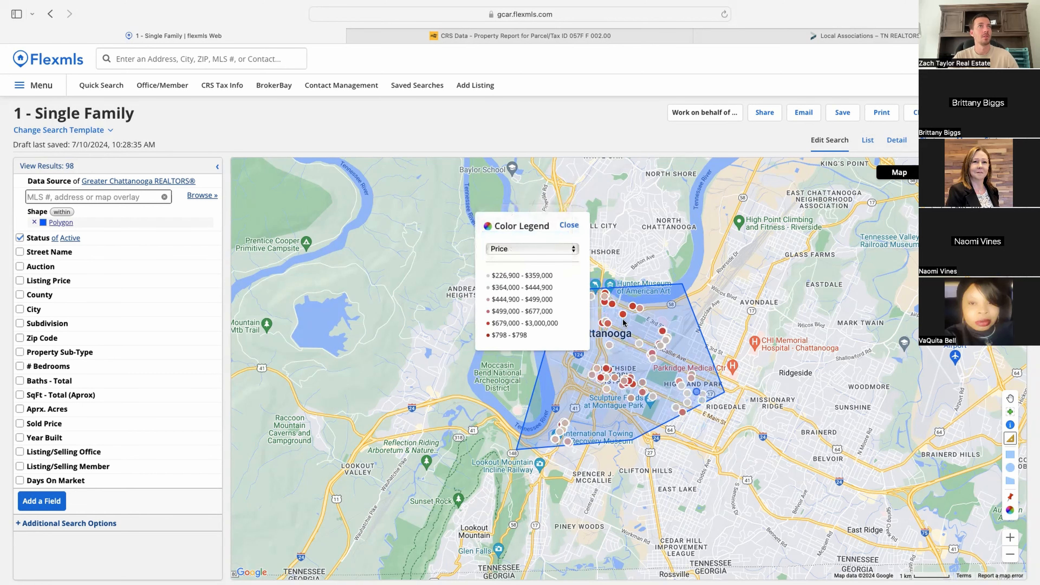
click(569, 225)
drag(843, 469, 797, 480)
click(1010, 400)
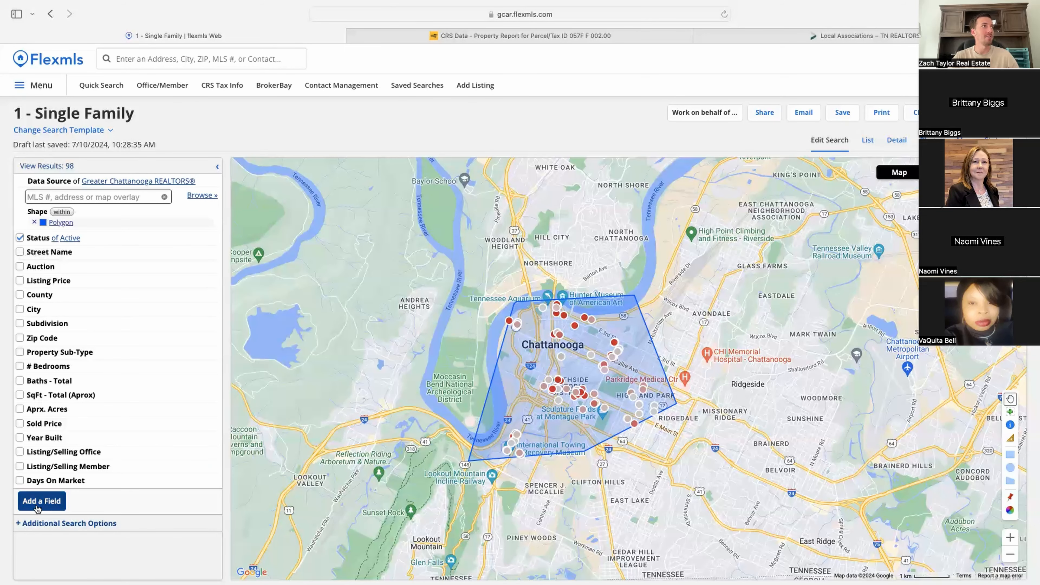
Step: Remove the polygon area limit and add a Listing/Selling Office criterion
click(35, 222)
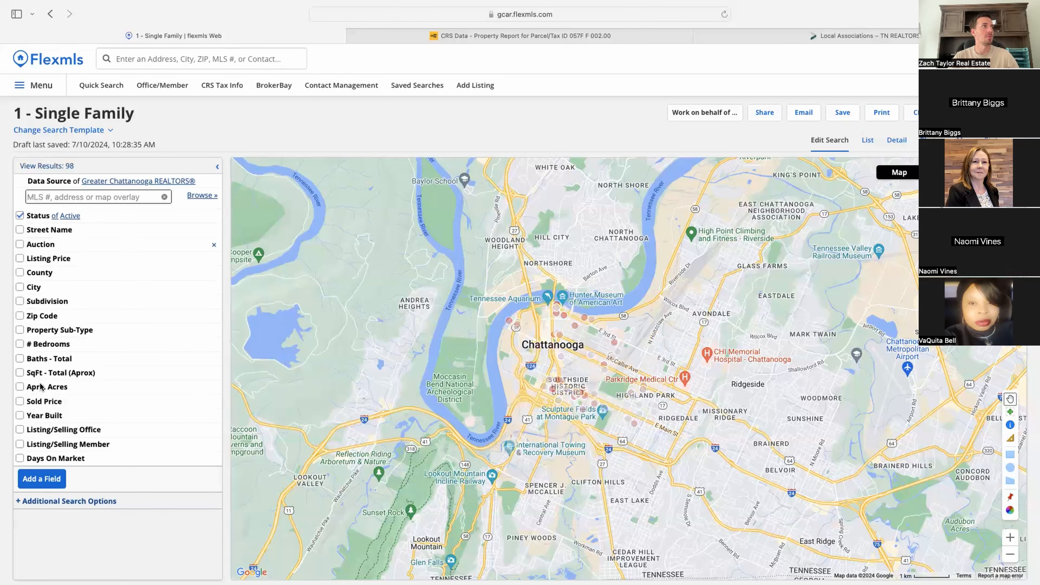
click(48, 487)
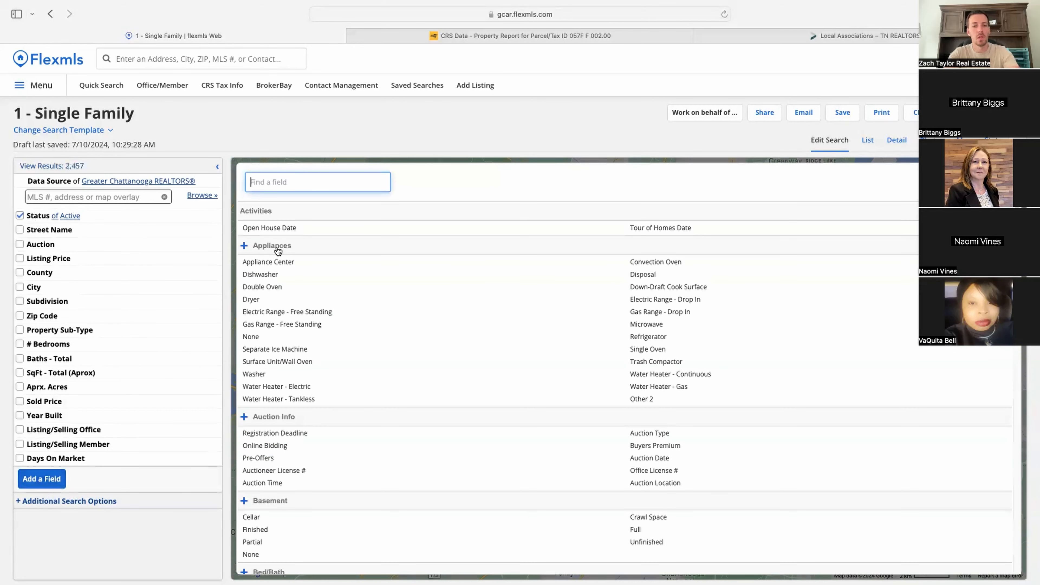
text(office)
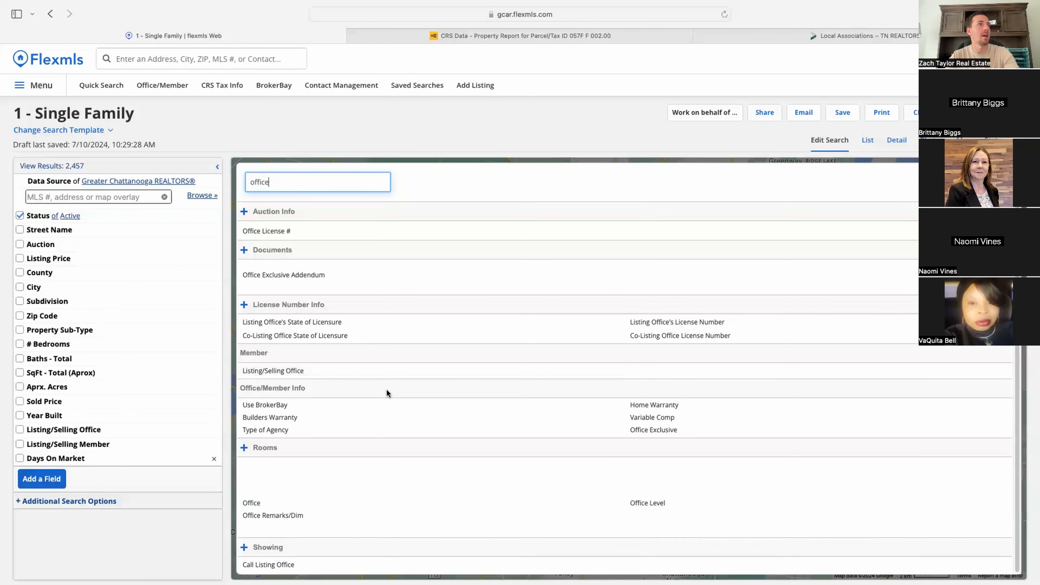
click(274, 371)
Step: Select both offices matching the agent's name as listing or selling office
click(83, 487)
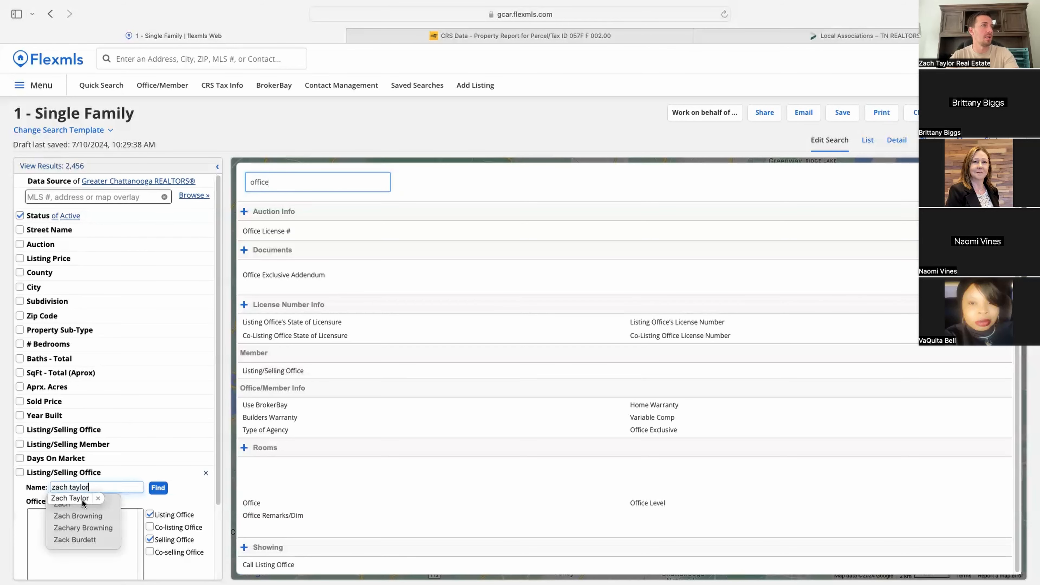
click(82, 515)
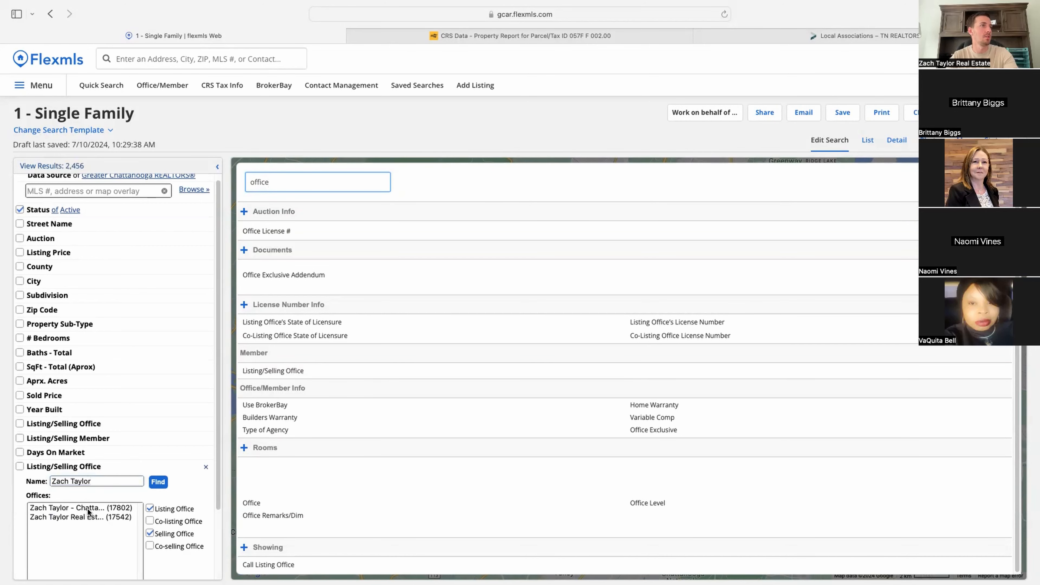
click(87, 508)
super+click(80, 511)
scroll(187, 494, down, 3)
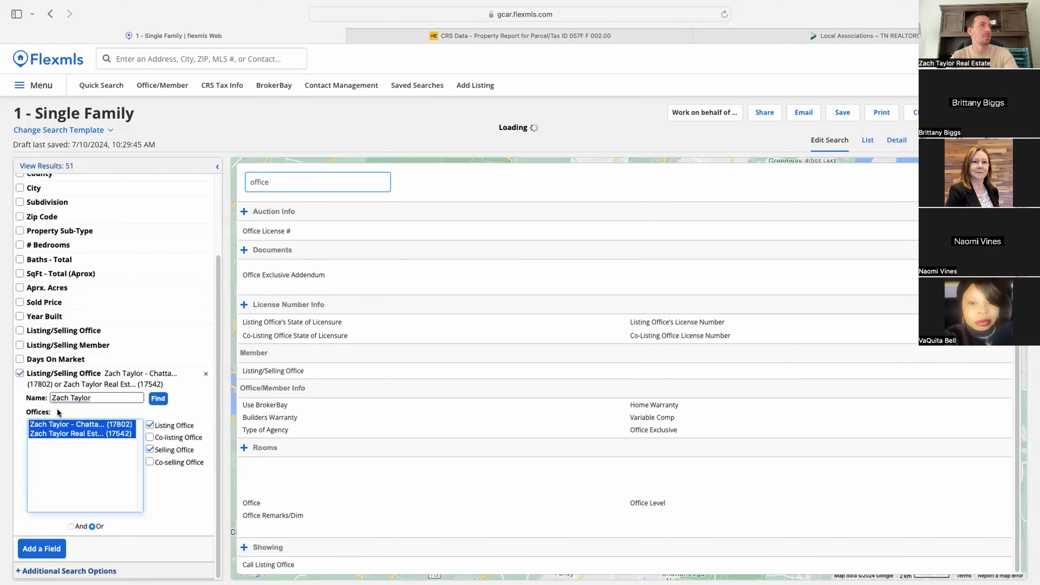
click(56, 553)
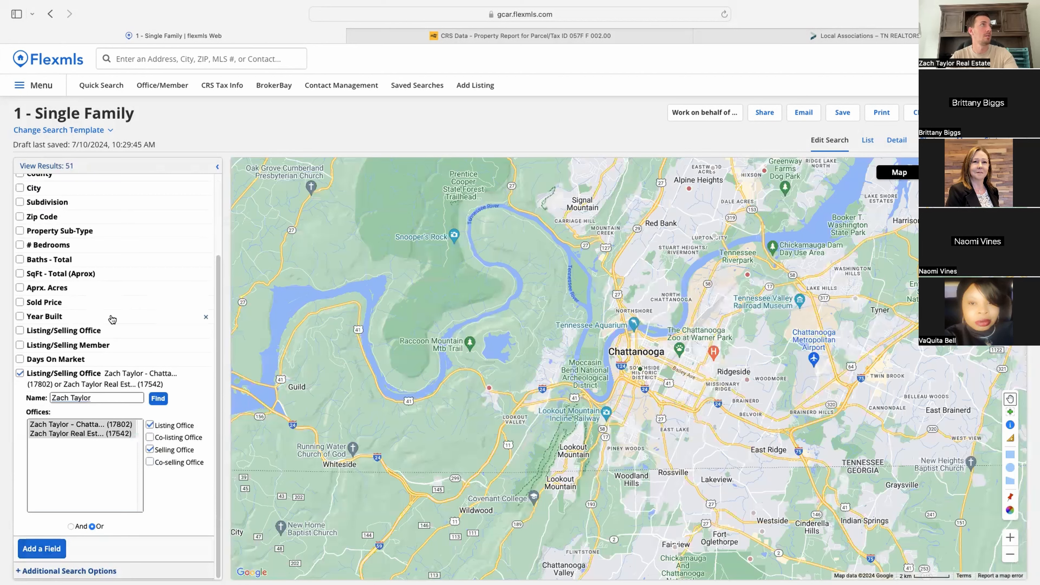
Step: List the 51 matching results and zoom the map out toward Chattanooga
scroll(113, 491, up, 3)
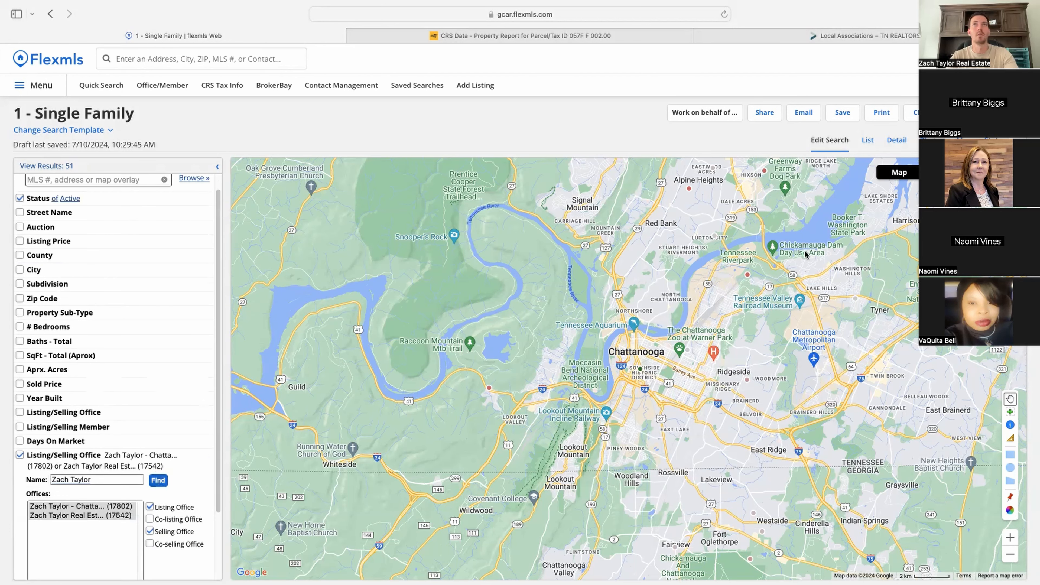
click(868, 140)
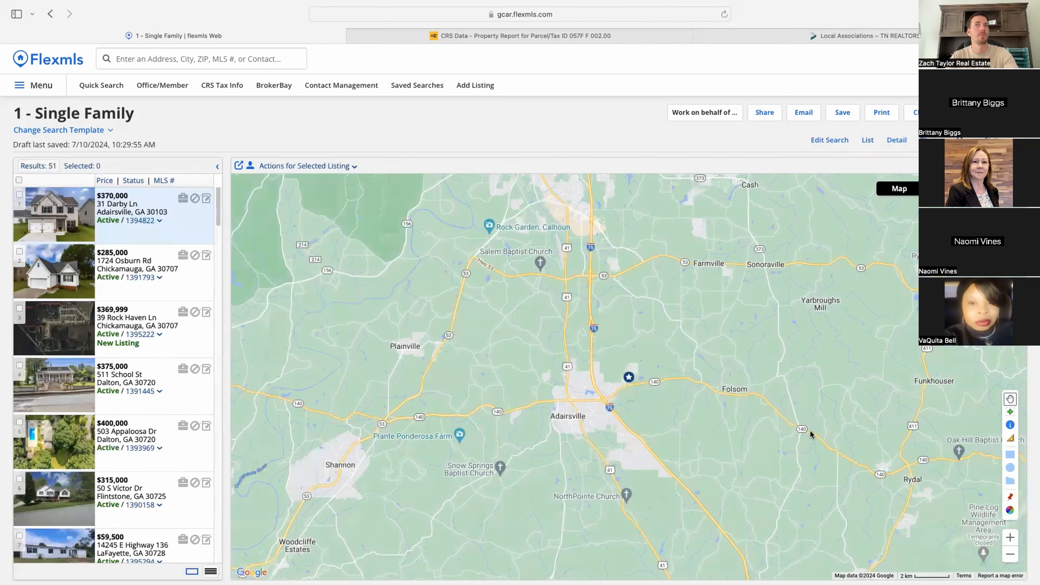
click(1008, 556)
click(1008, 556)
click(1008, 556)
drag(639, 343, 718, 514)
Step: Recentre the map on Chattanooga and colour the markers by Status again
click(1010, 538)
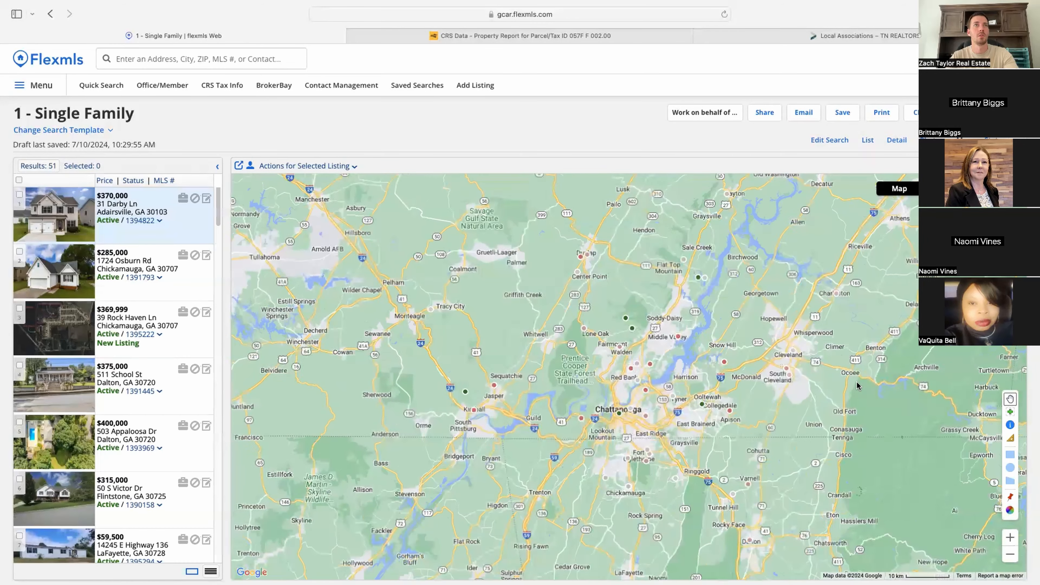
drag(858, 385, 825, 398)
click(1009, 512)
click(522, 266)
click(506, 242)
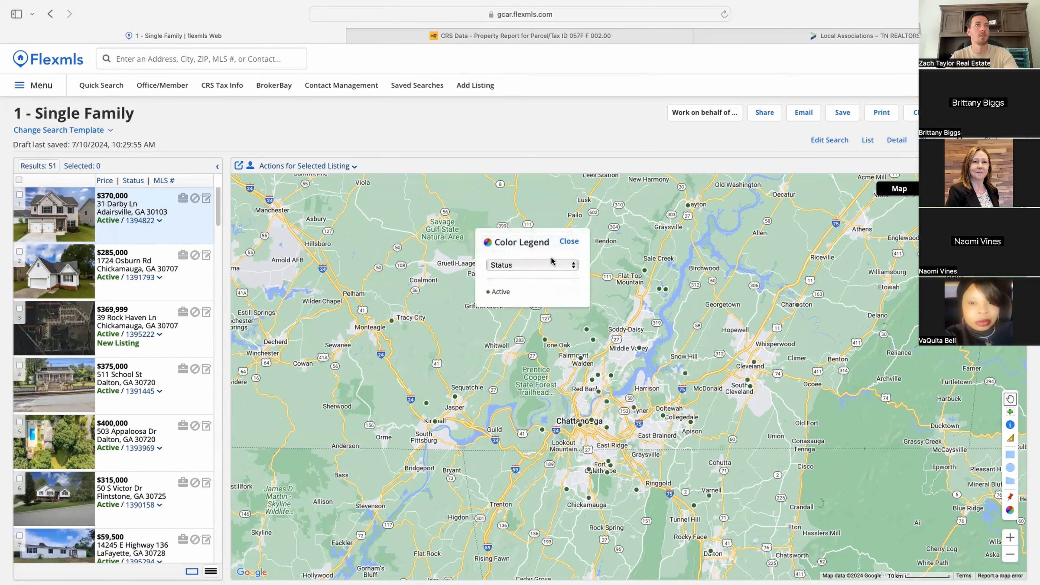
click(568, 242)
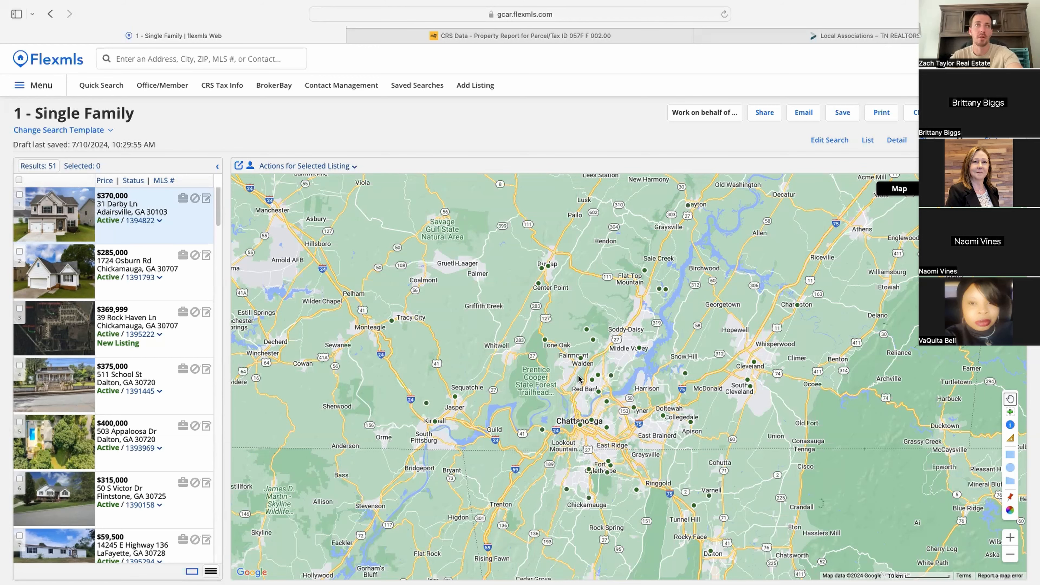
Step: Scroll through the list of 51 office listings
scroll(144, 475, down, 20)
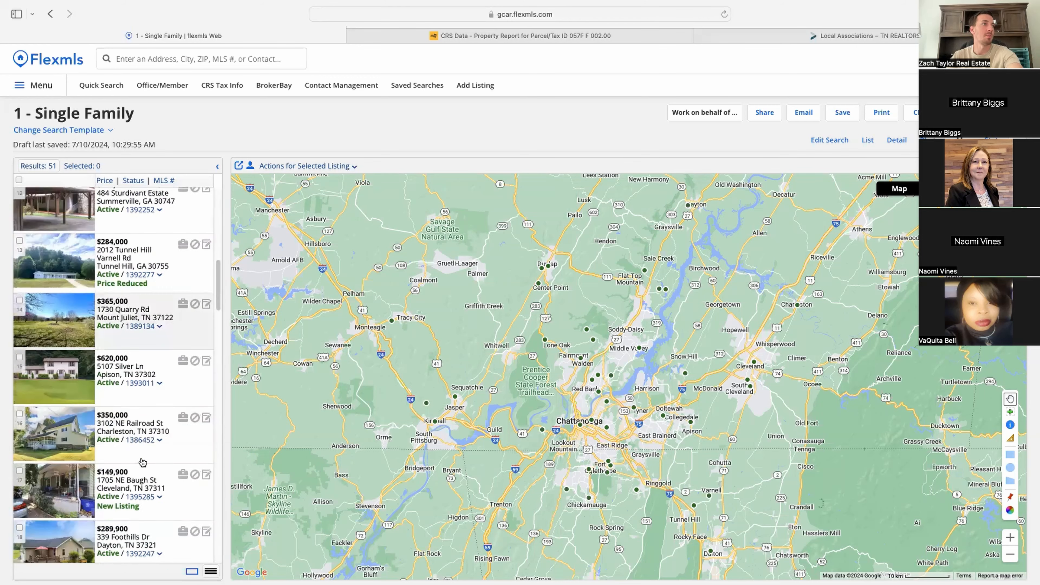
scroll(144, 475, down, 15)
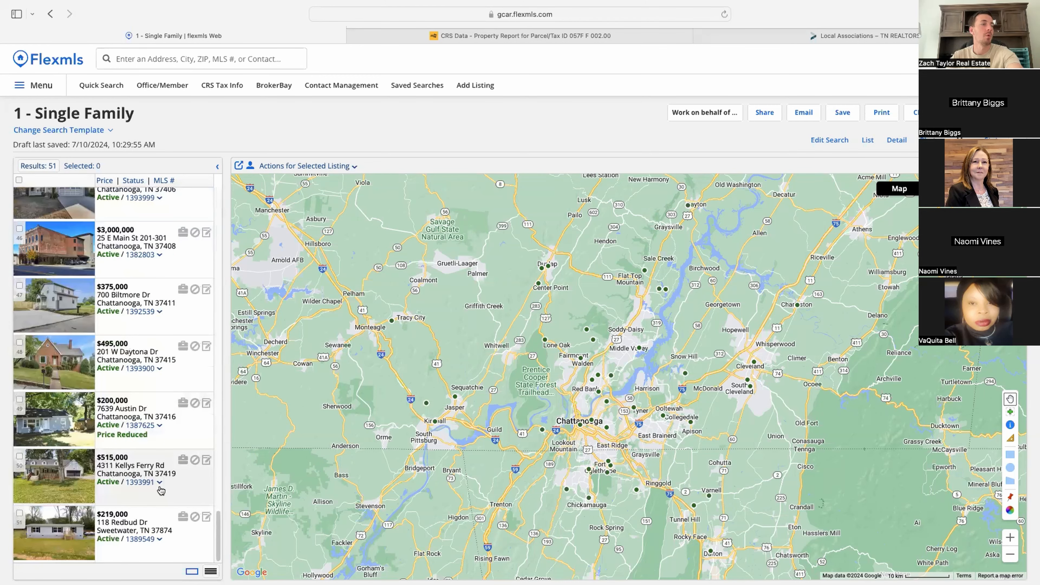
scroll(161, 491, up, 20)
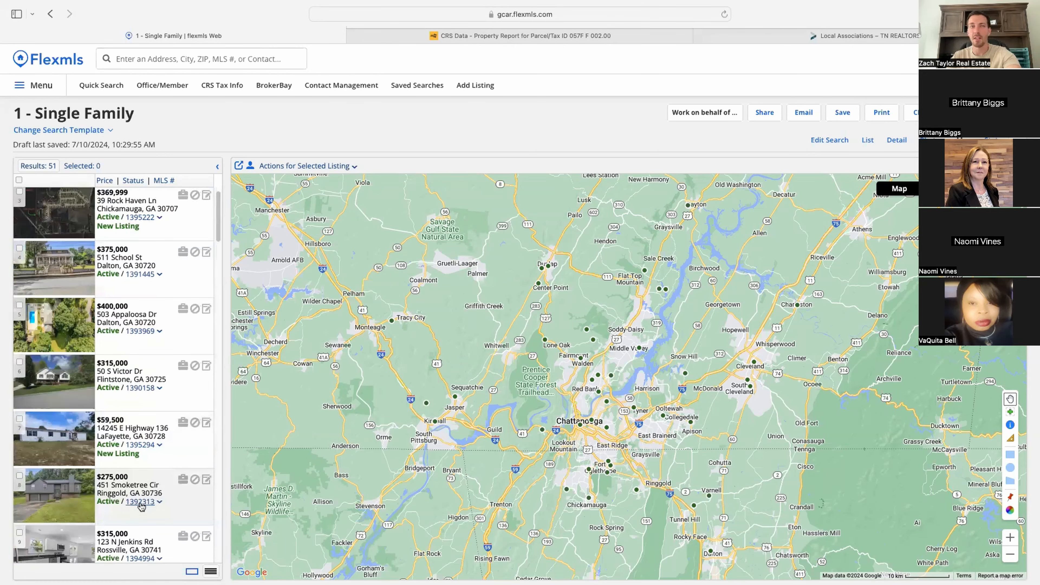
scroll(141, 509, down, 15)
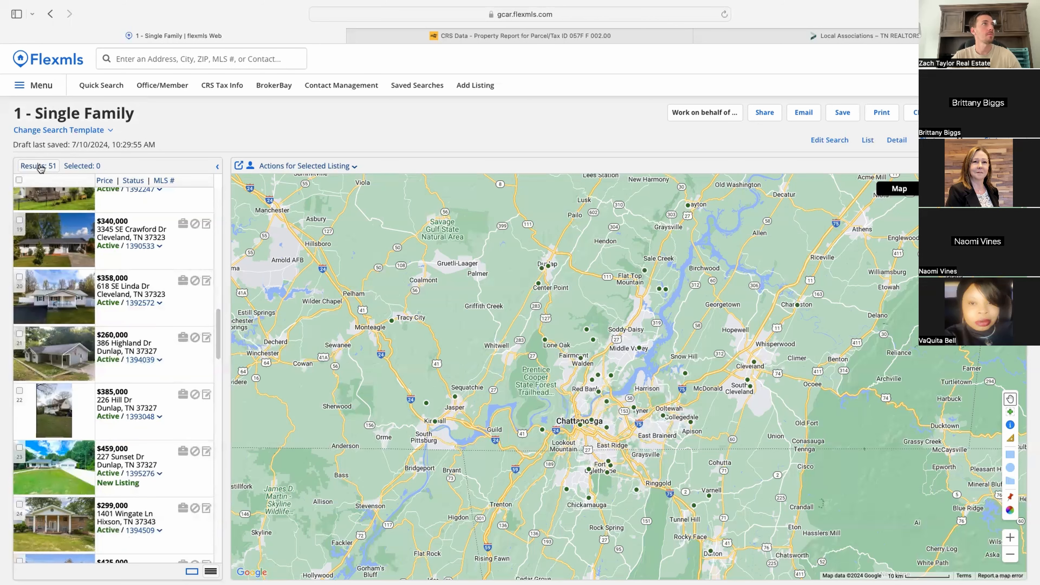
Step: From Edit Search, inspect map markers and open the $745,000 Ringgold listing's detail report
click(840, 140)
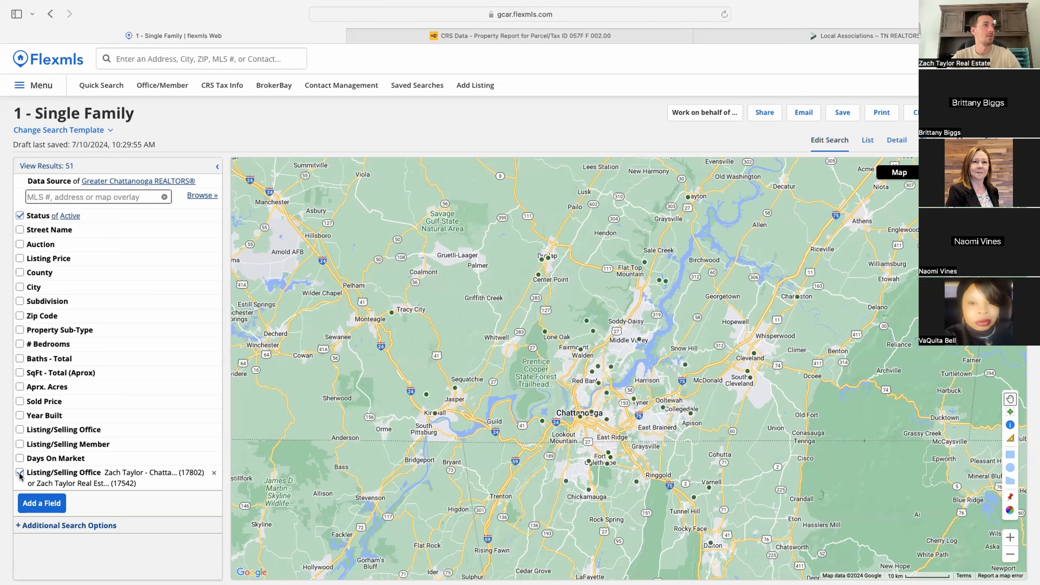
click(608, 421)
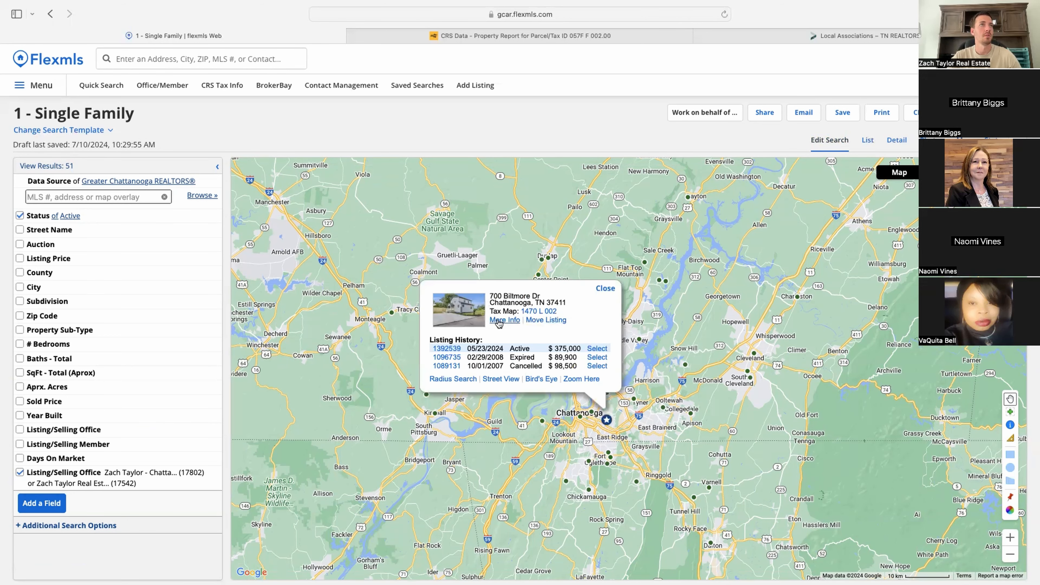
click(497, 330)
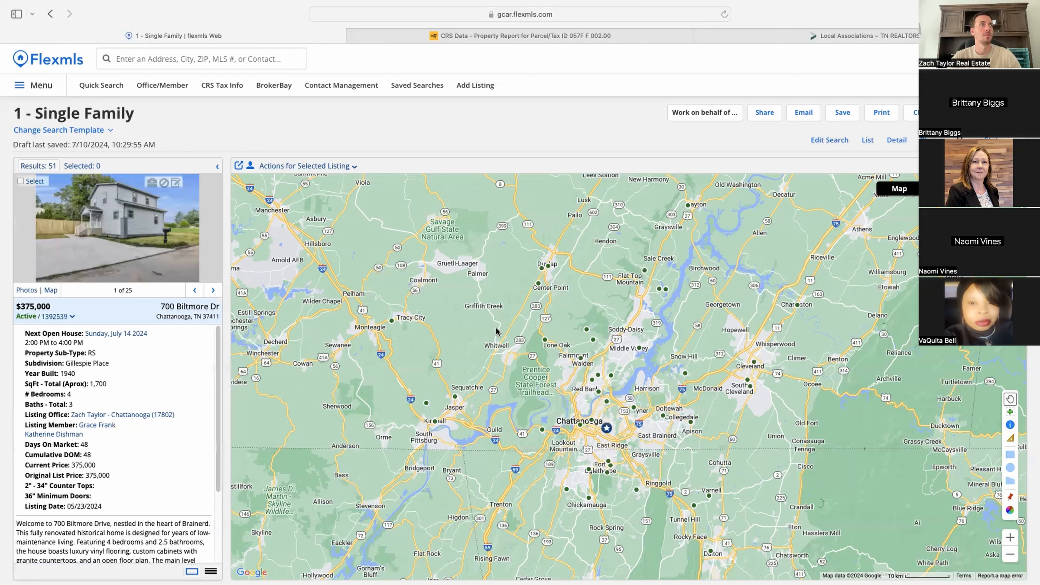
click(55, 316)
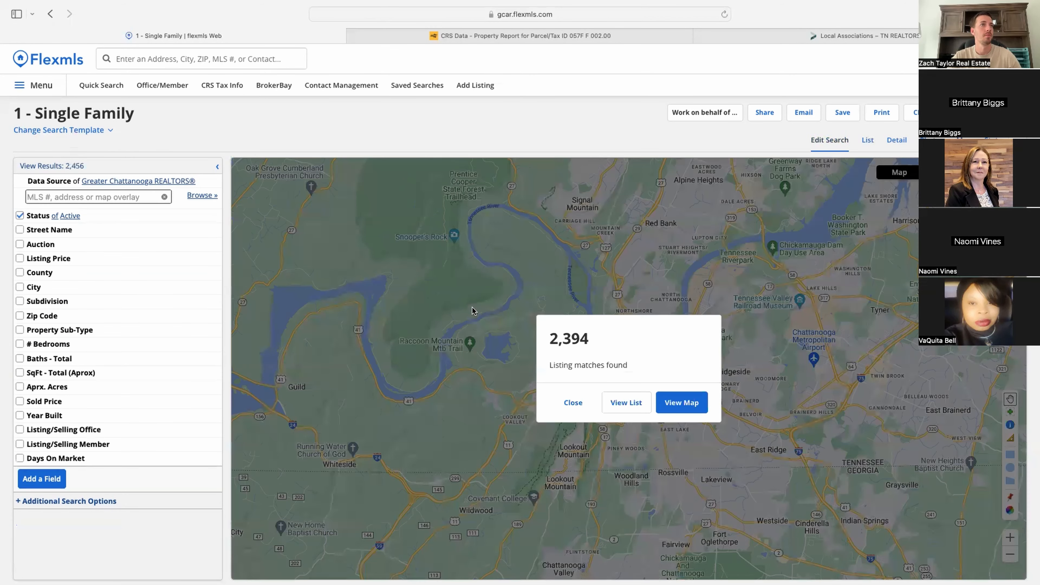
click(696, 404)
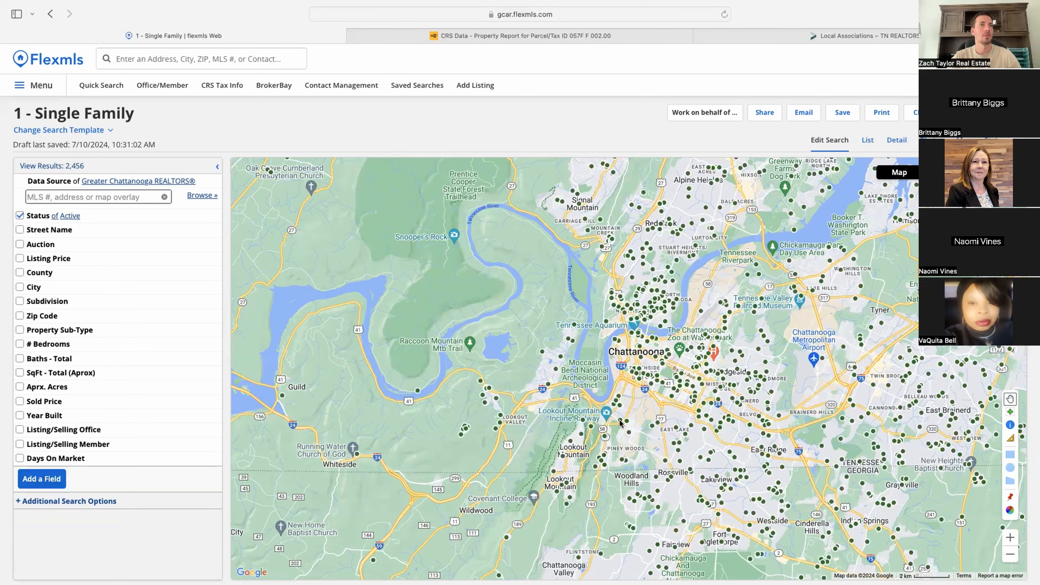
click(621, 422)
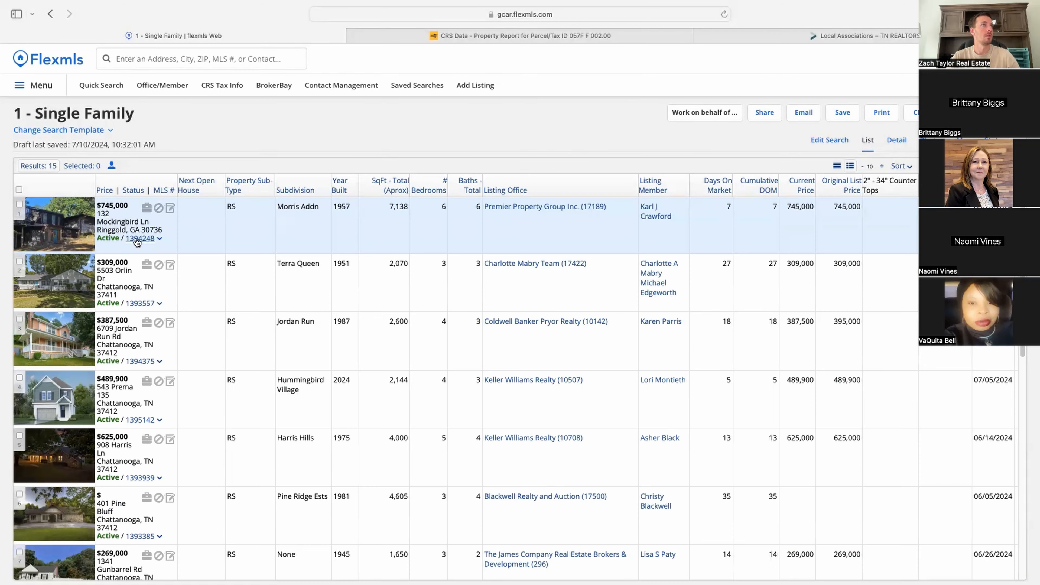
click(148, 240)
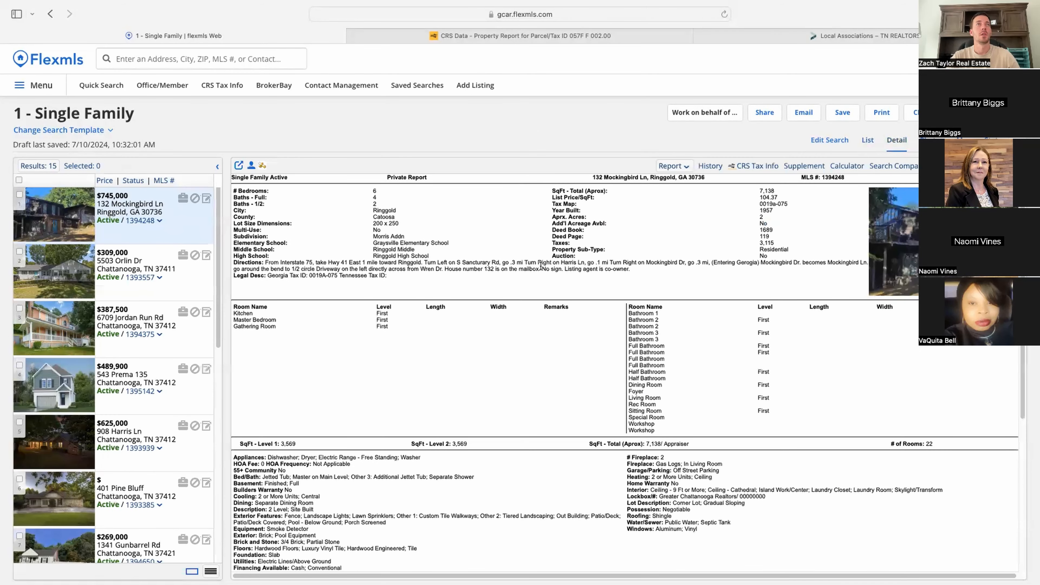
scroll(518, 317, down, 6)
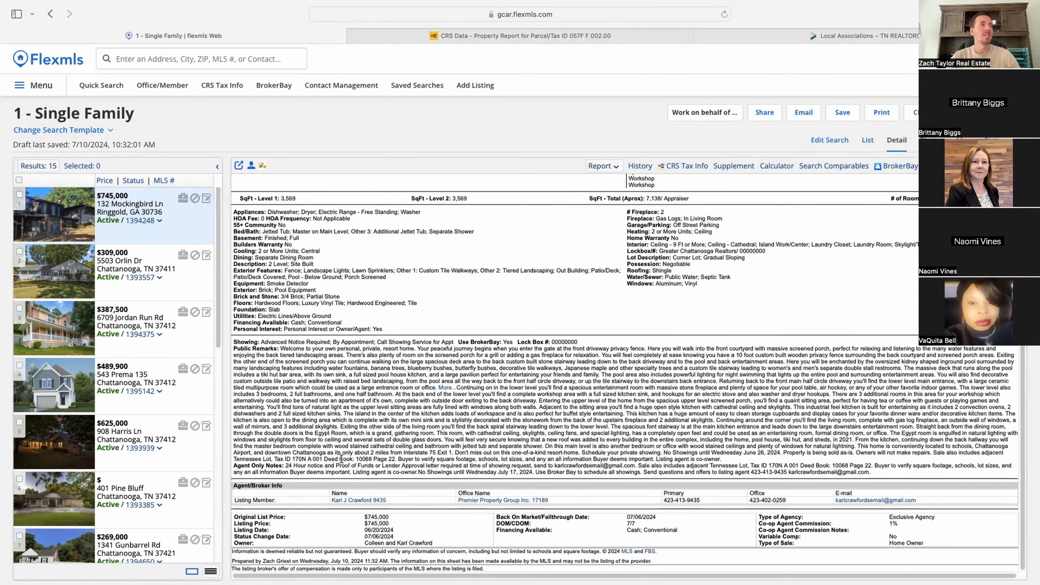
scroll(300, 207, up, 6)
drag(233, 193, 794, 287)
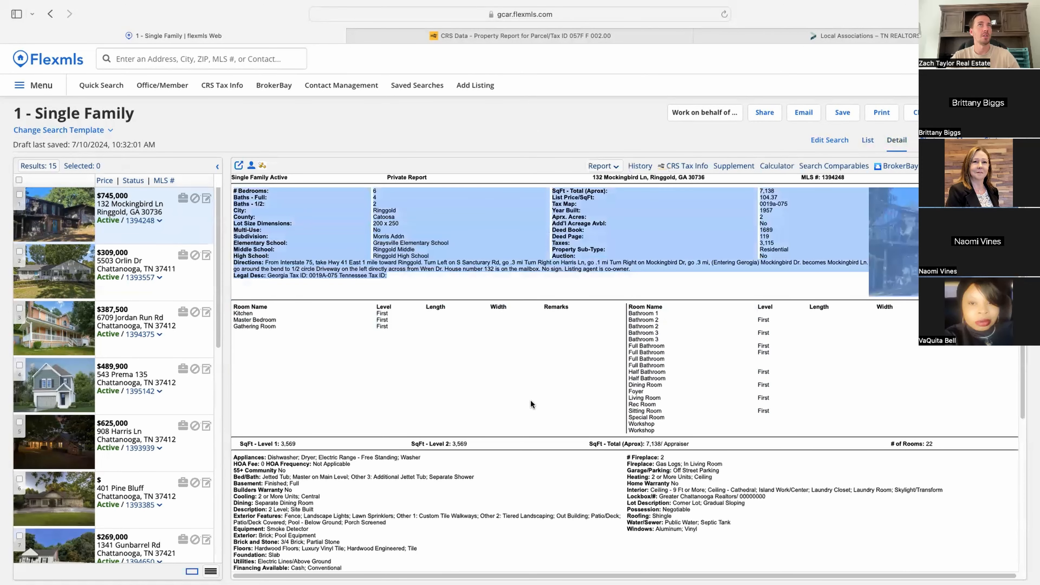
scroll(532, 404, down, 5)
scroll(324, 410, down, 1)
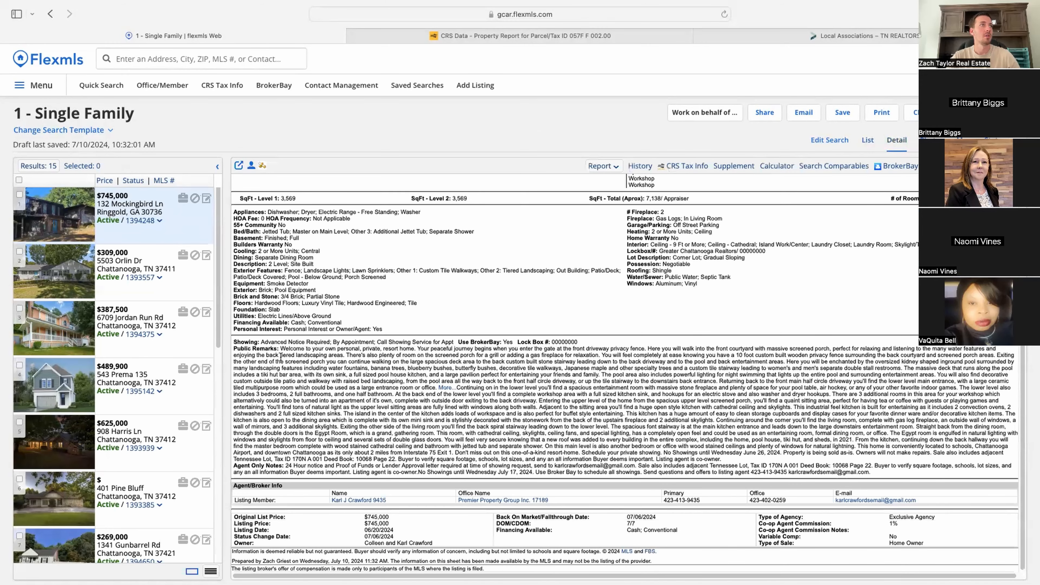
drag(281, 348, 534, 452)
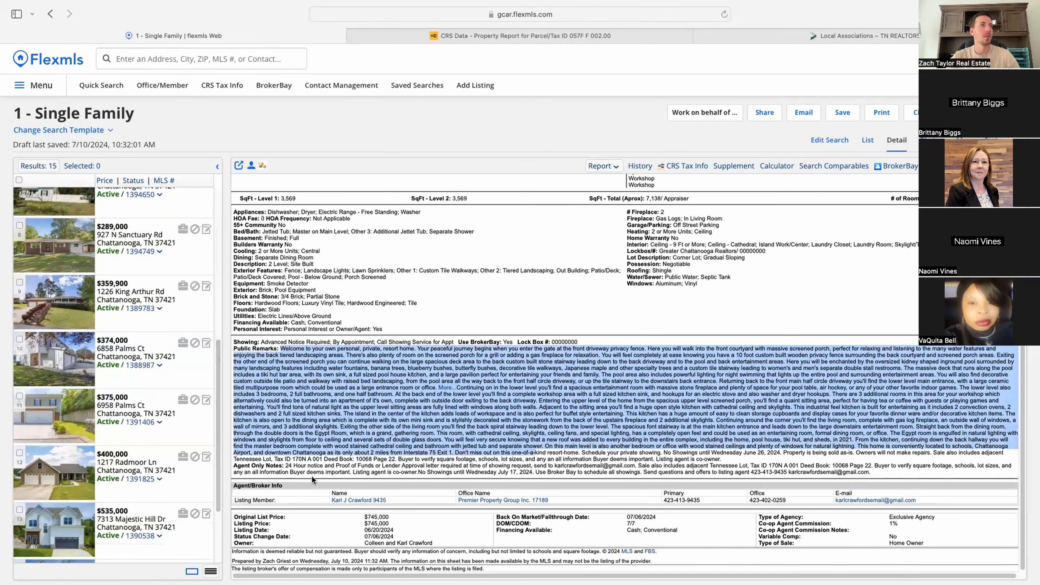
Step: Highlight the Agent Only Notes and showing instructions, then open BrokerBay to book a showing
drag(283, 466, 748, 474)
drag(914, 476, 904, 474)
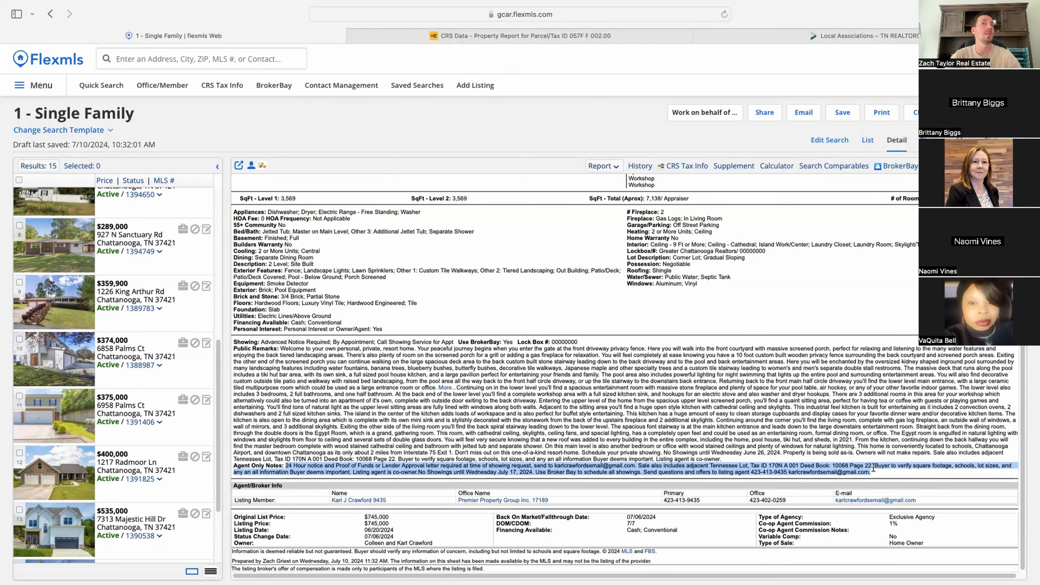
click(288, 467)
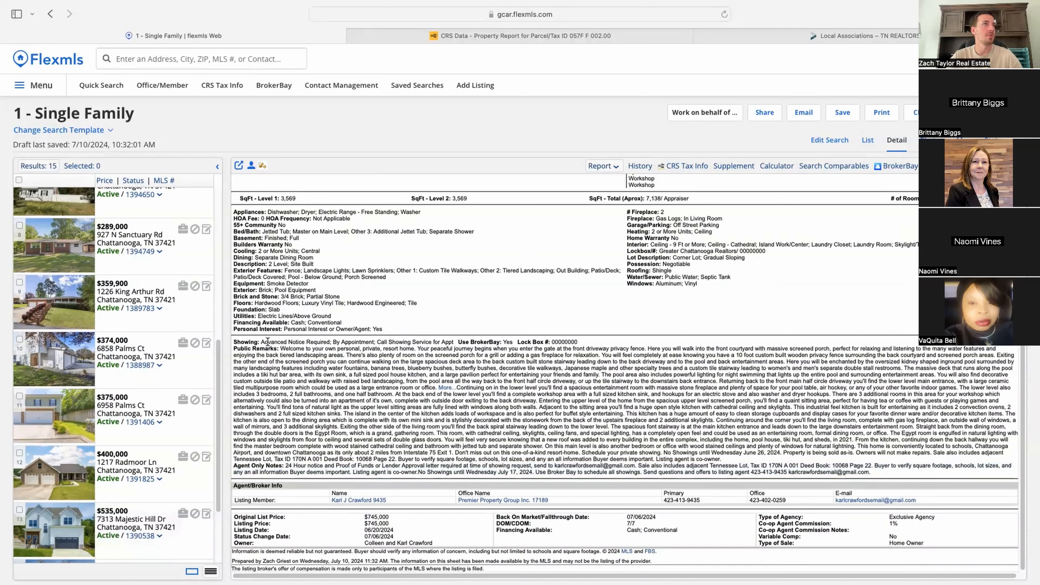
drag(260, 342, 511, 342)
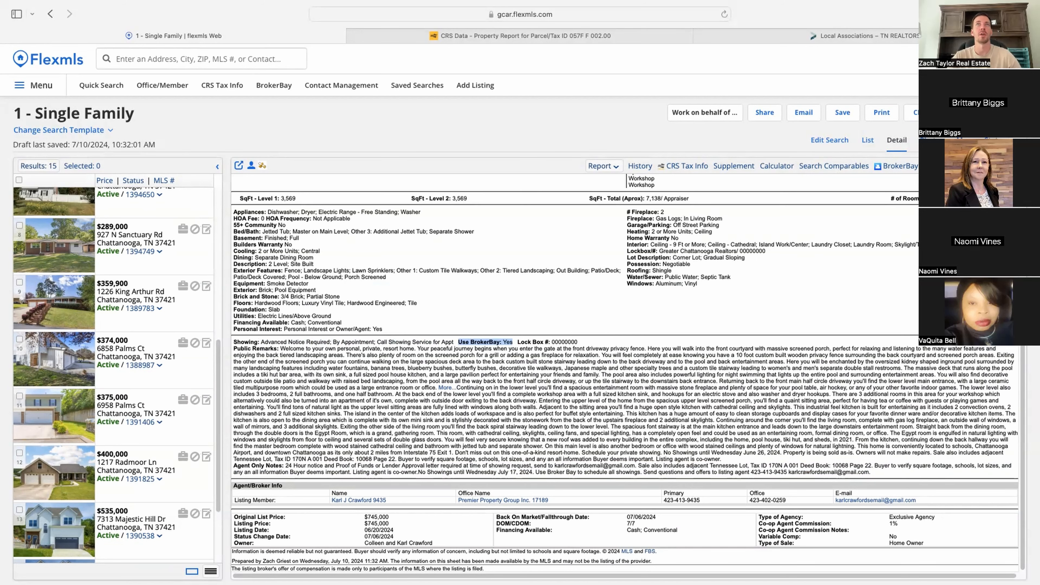
click(896, 168)
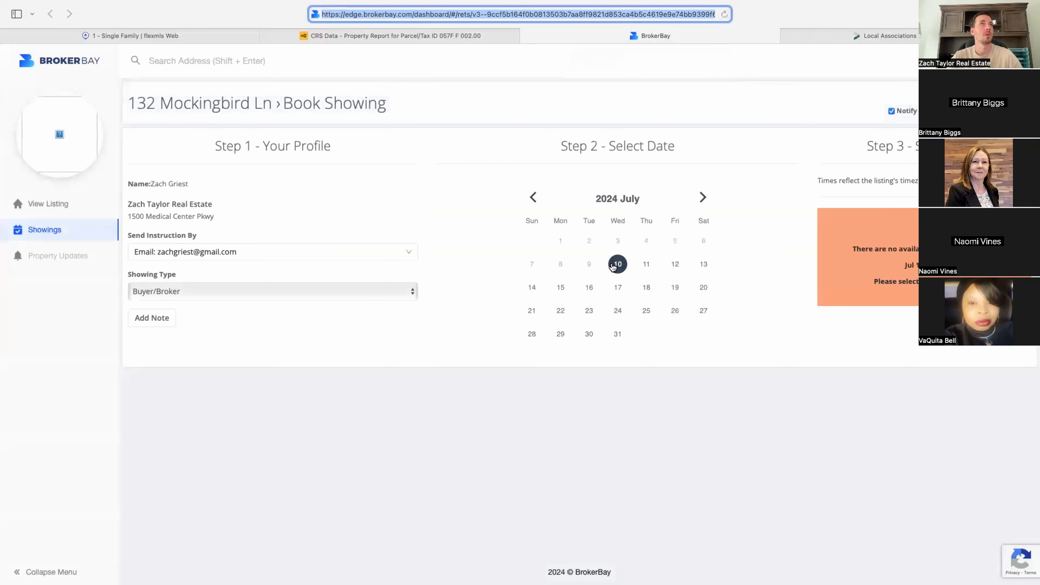
Step: Pick July 11 in BrokerBay, then close the BrokerBay and CRS Data tabs
click(647, 264)
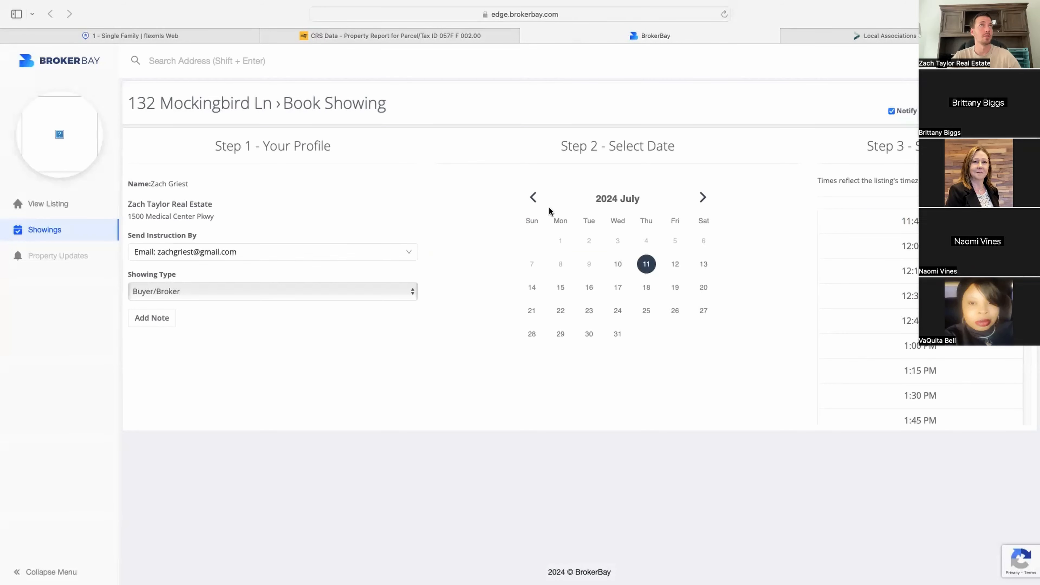
click(527, 36)
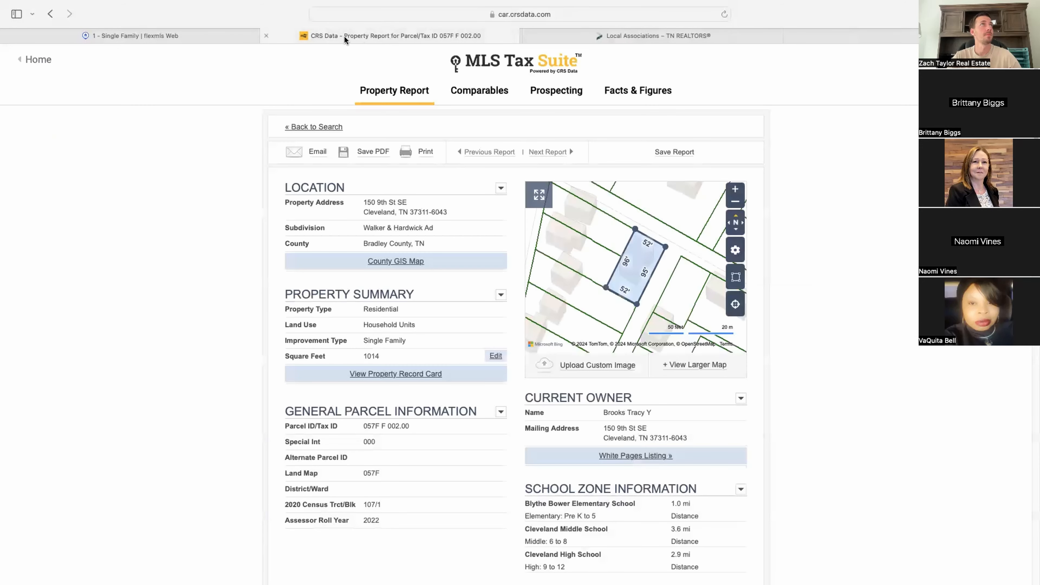
click(269, 34)
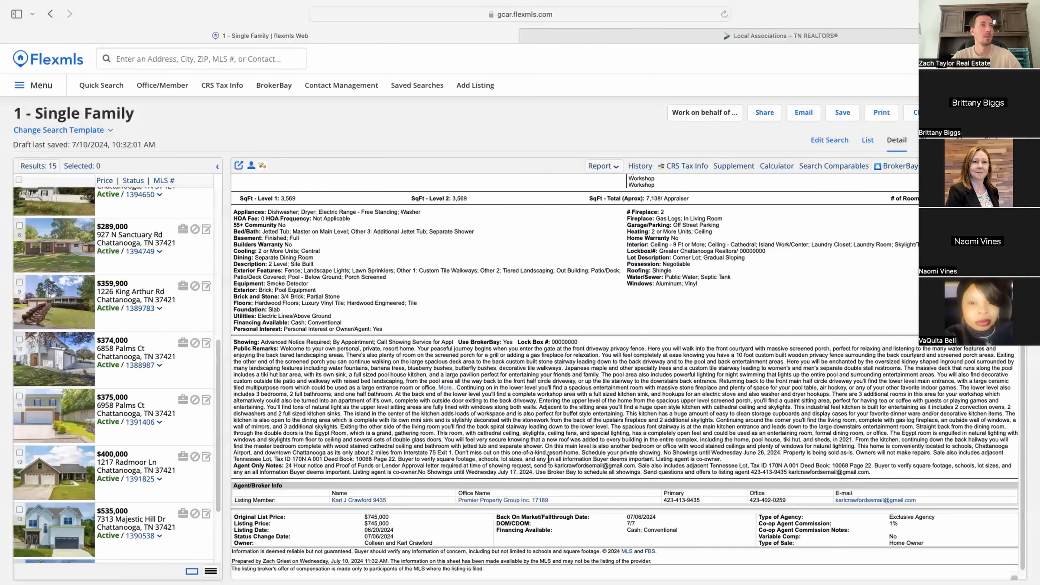
Step: Highlight the Listing Member contact row and the DOM and CDOM labels to point out cumulative days
drag(236, 500, 394, 501)
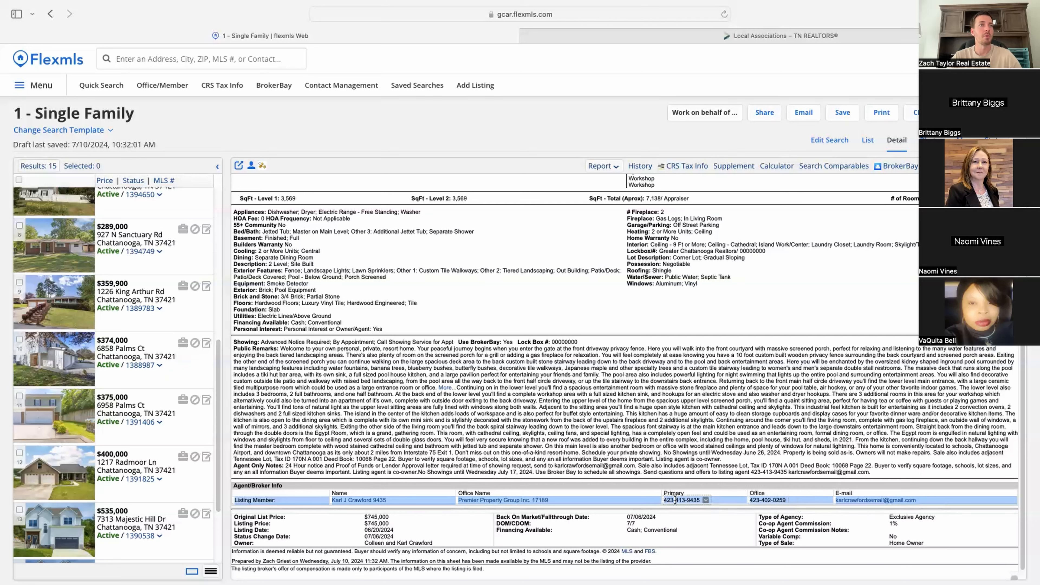
click(695, 500)
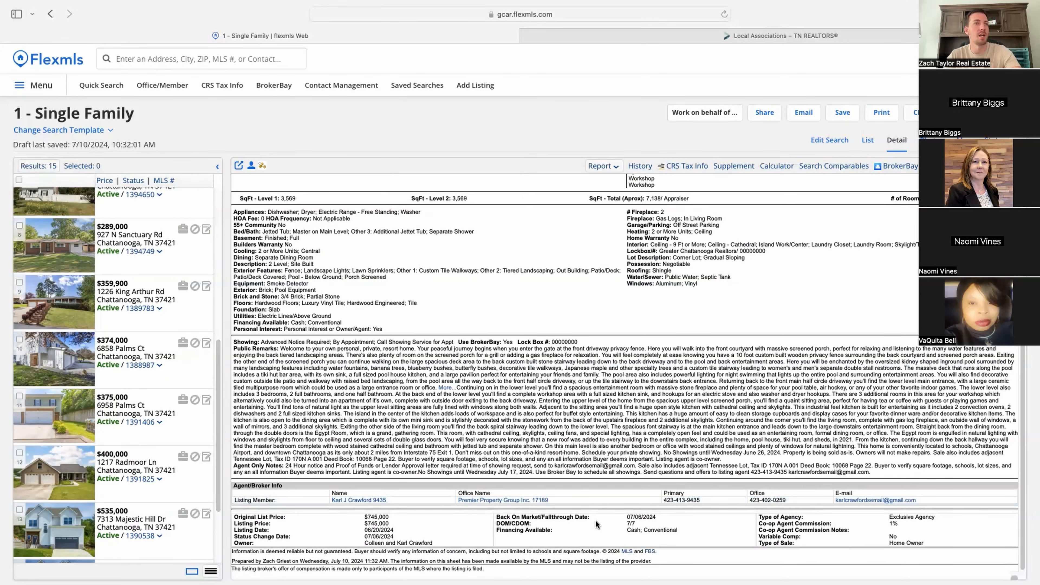
scroll(596, 521, up, 5)
scroll(592, 523, down, 2)
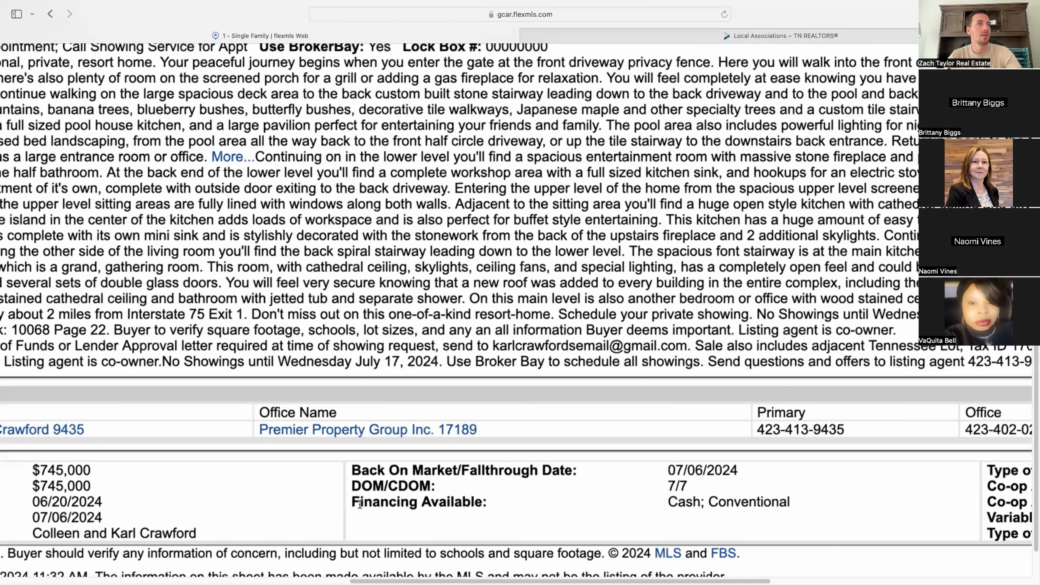
double_click(384, 484)
click(395, 485)
drag(390, 486, 426, 483)
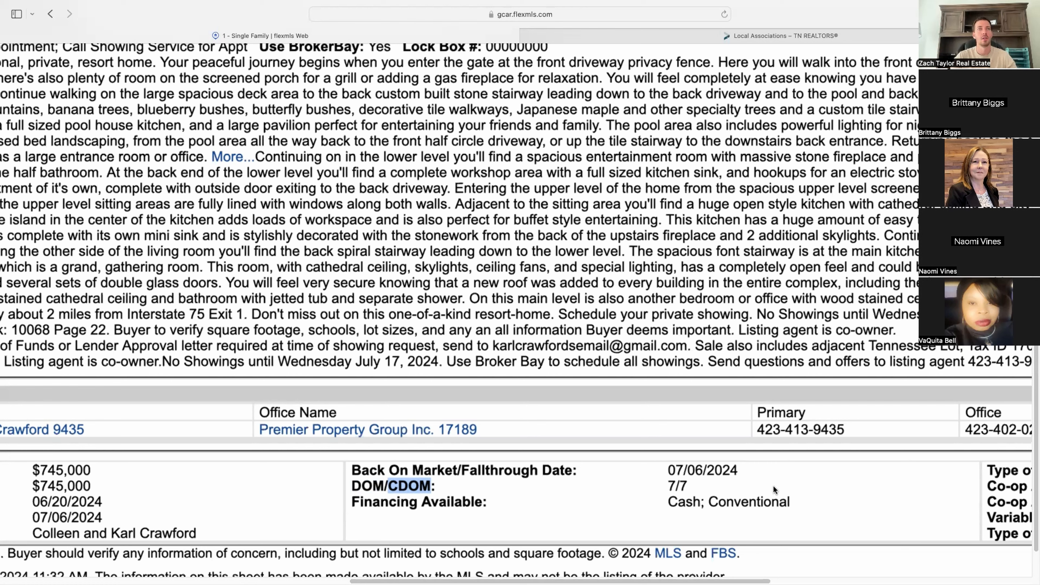
click(404, 486)
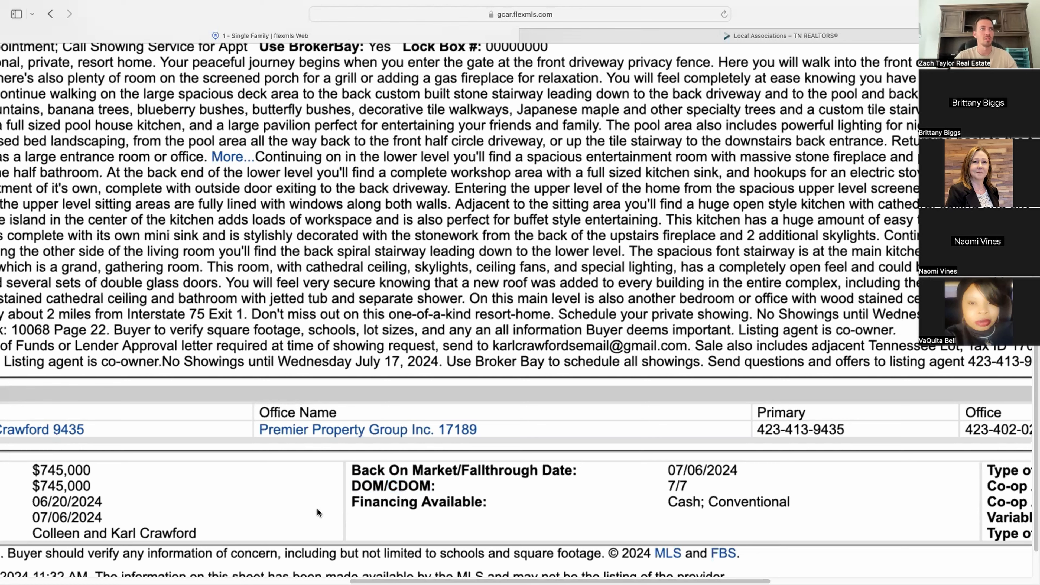
drag(388, 486, 429, 487)
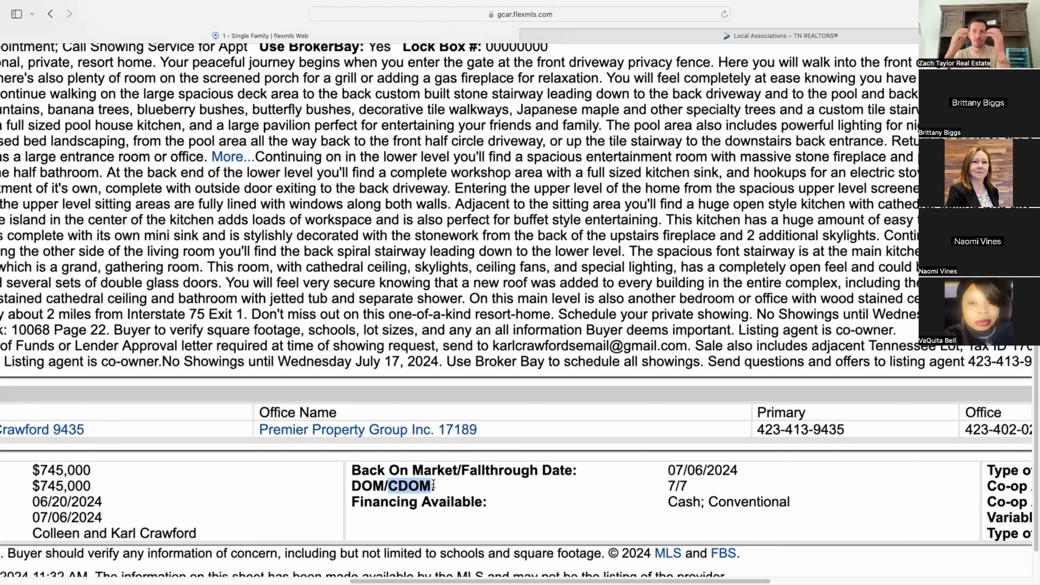
click(433, 484)
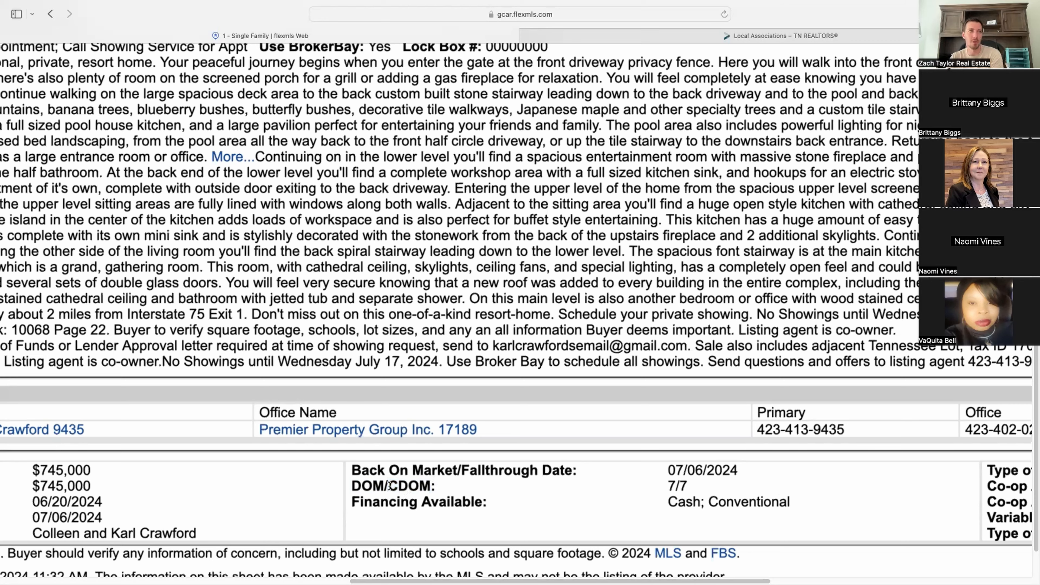
drag(389, 486, 478, 486)
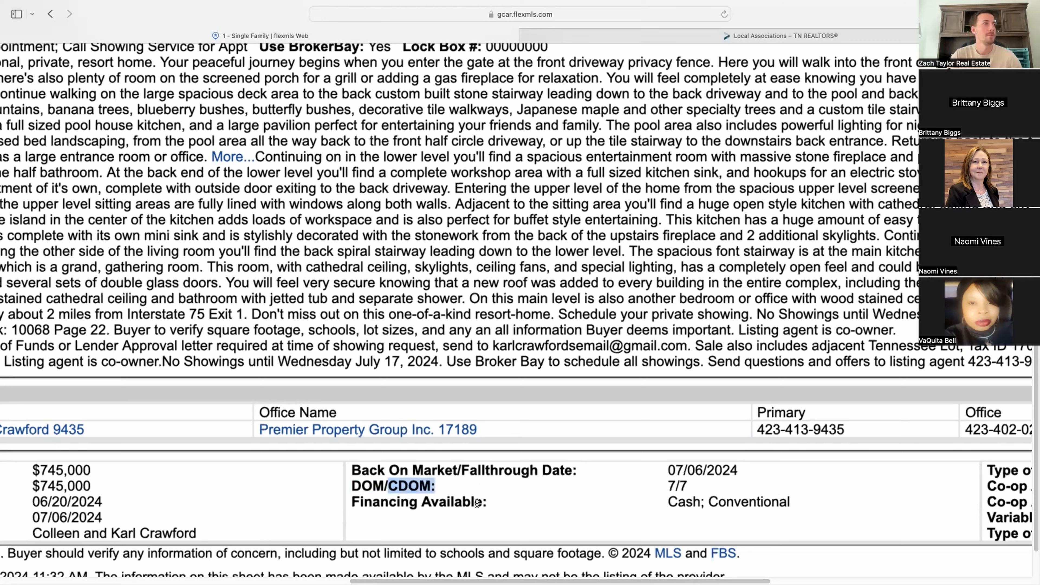
scroll(485, 451, down, 3)
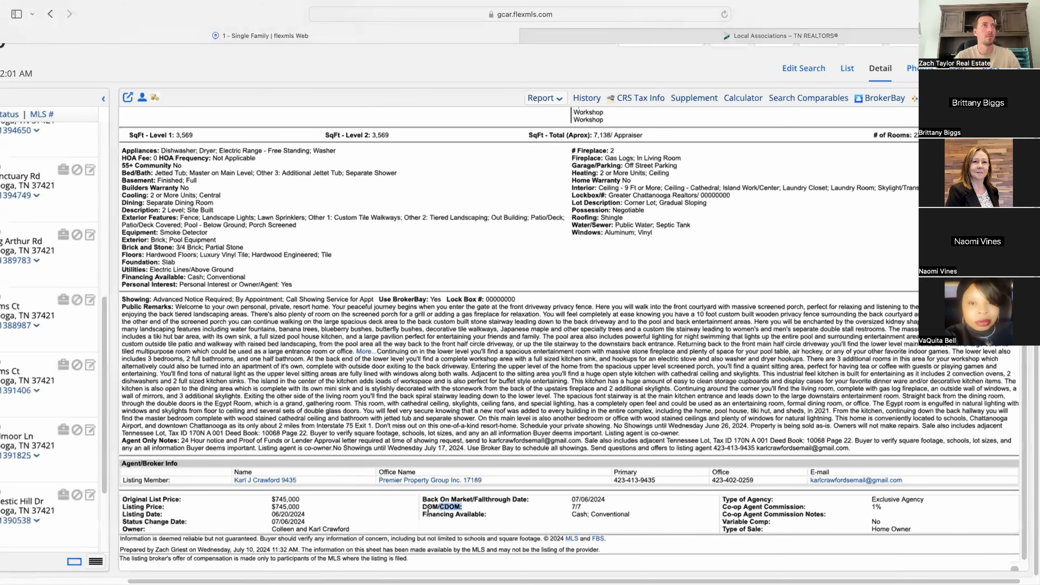
scroll(428, 512, up, 10)
click(581, 181)
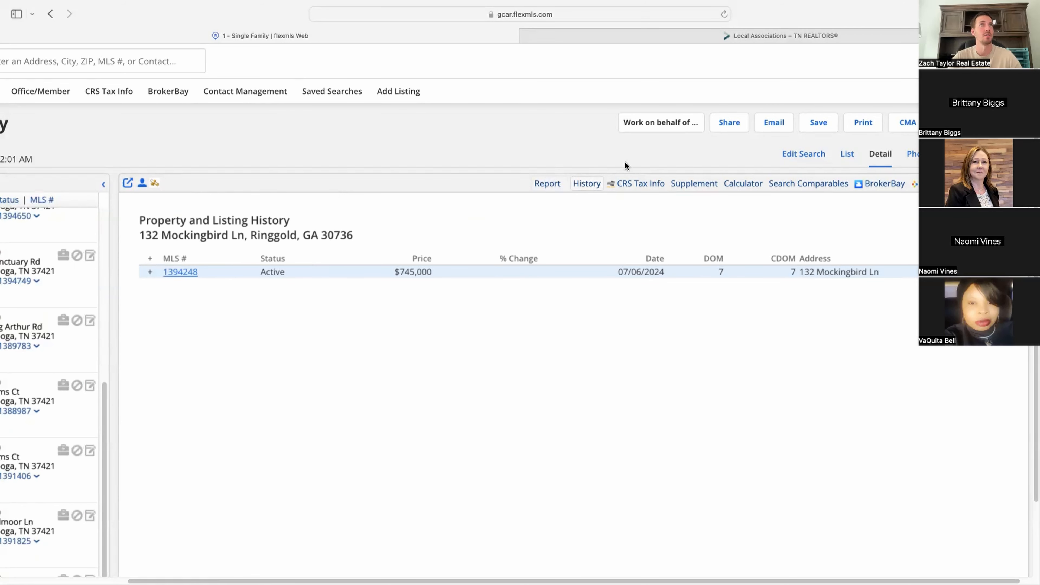
click(653, 186)
click(353, 30)
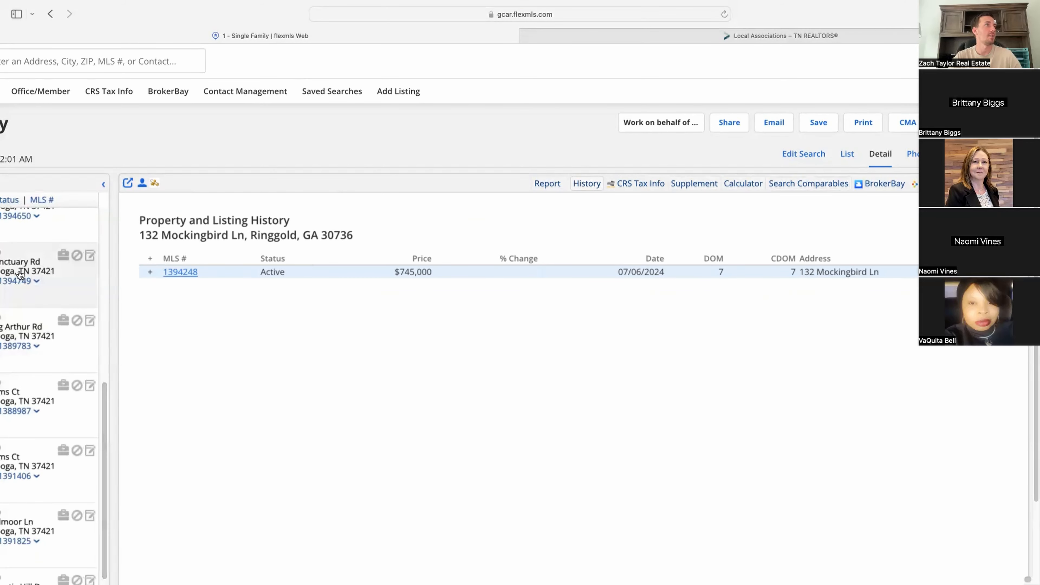
click(63, 295)
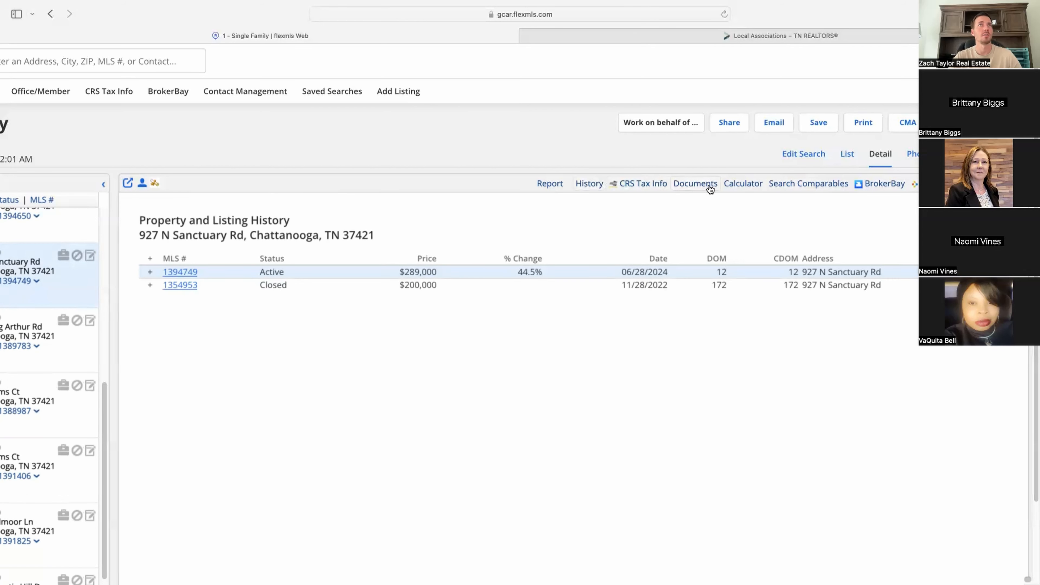
click(711, 185)
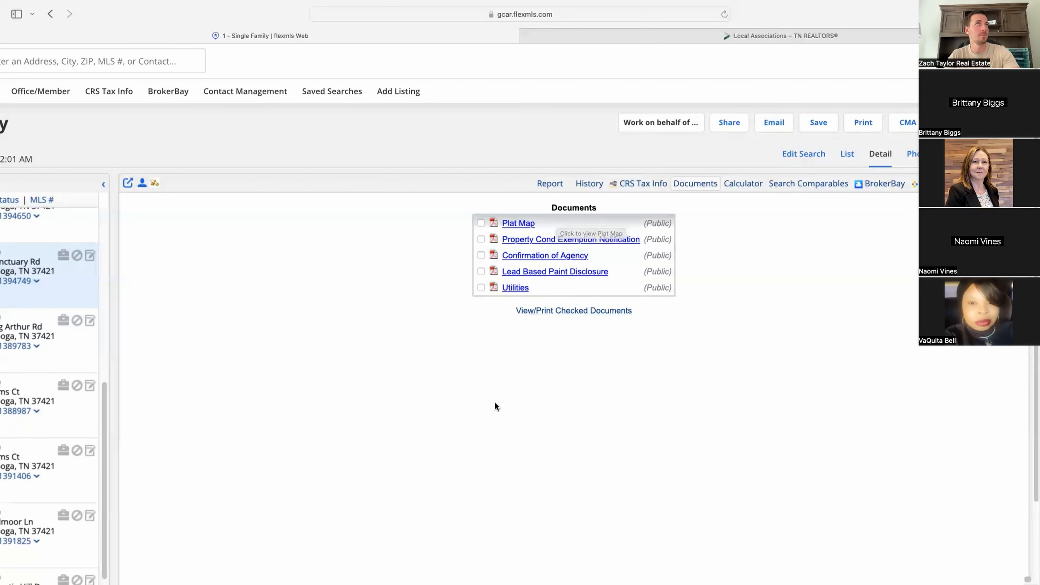
scroll(495, 406, down, 2)
click(602, 167)
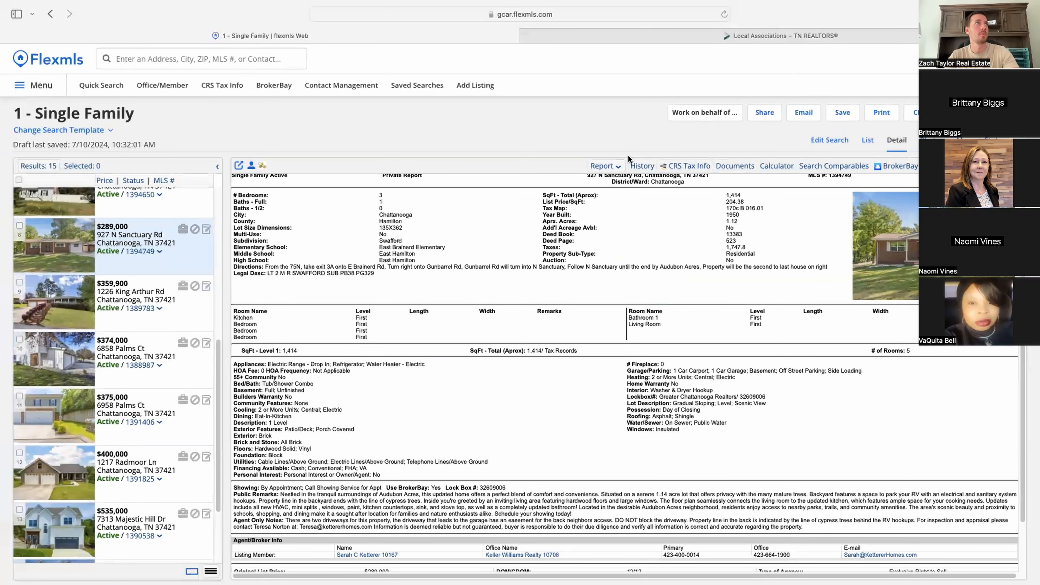
mouse_move(784, 5)
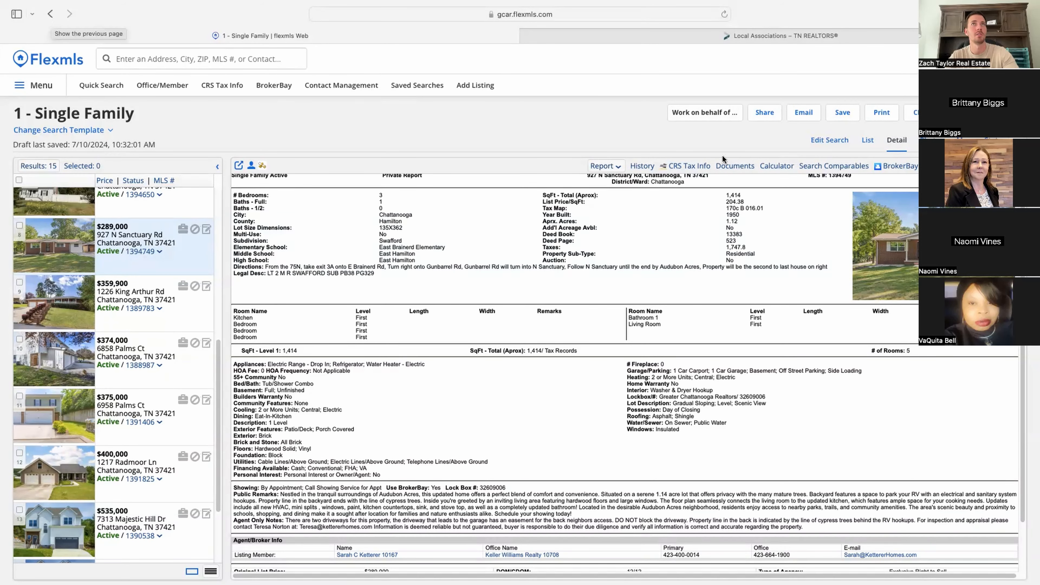
Step: Quick-search '1M+ 4 bed' and open the 1 - Single Family results, 123 listings, in a new tab
click(830, 140)
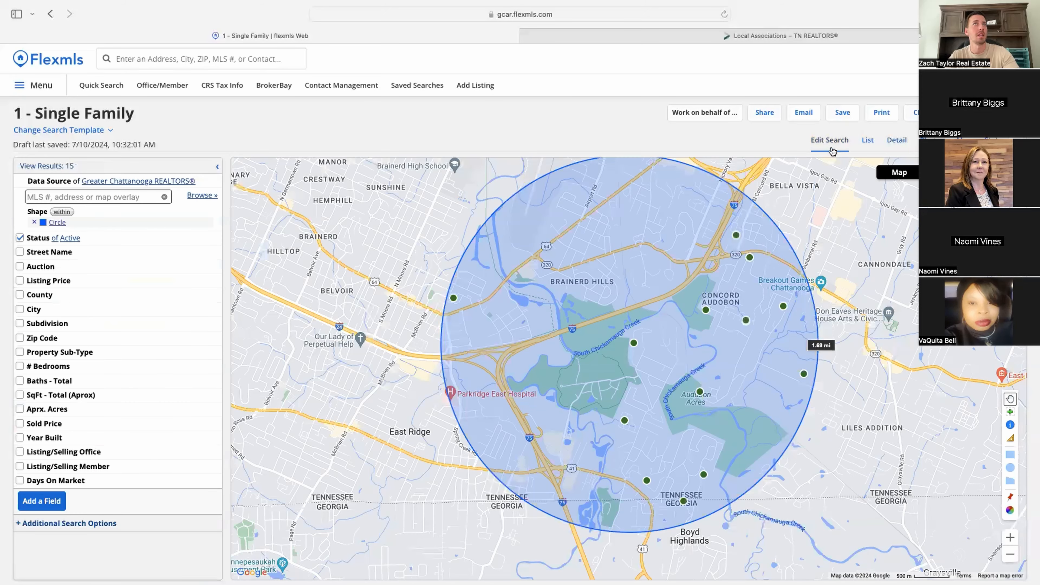
click(197, 59)
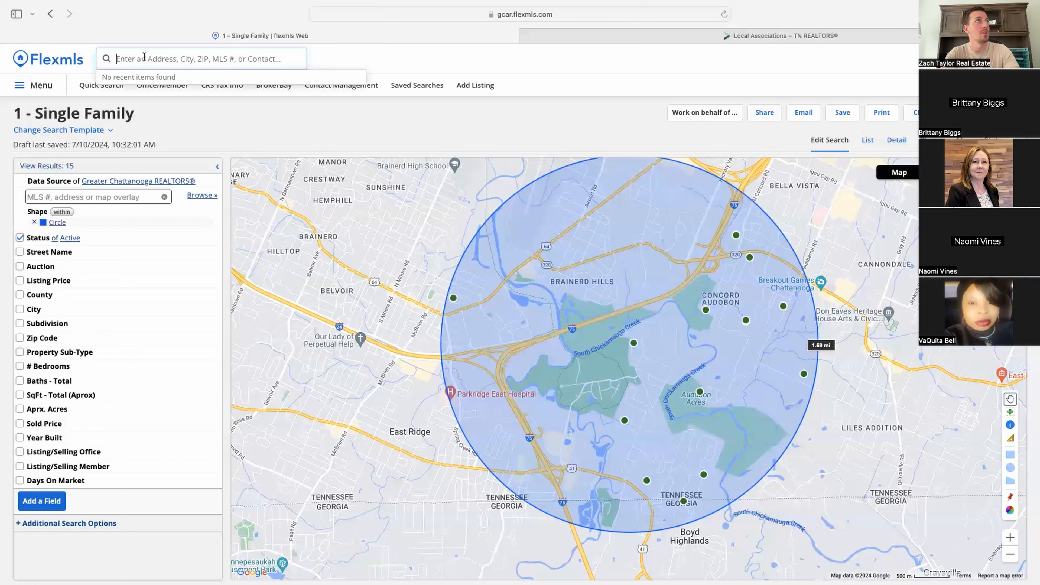
text(1M+)
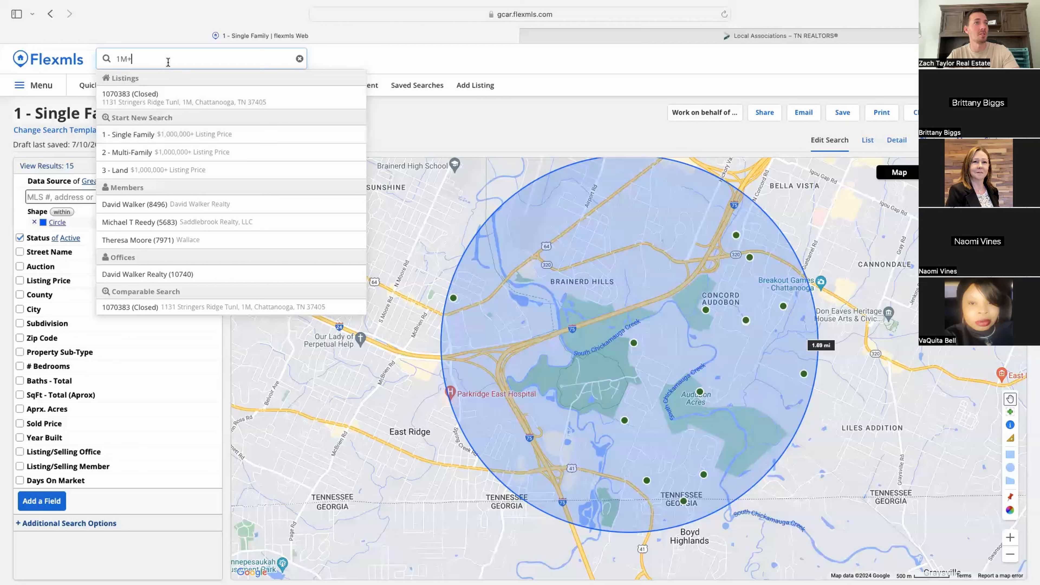
text(4 bed)
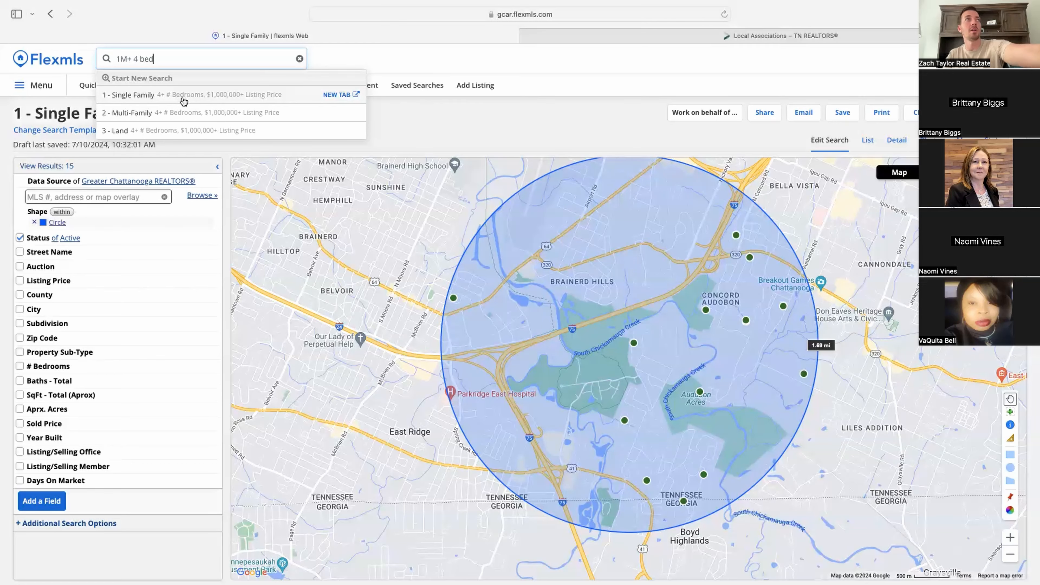
click(337, 94)
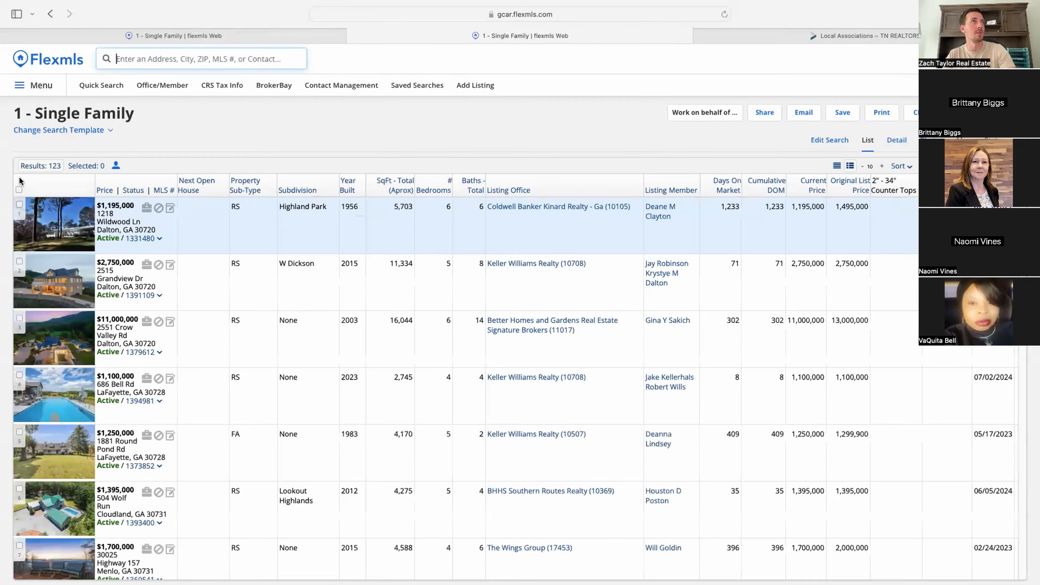
scroll(117, 347, down, 15)
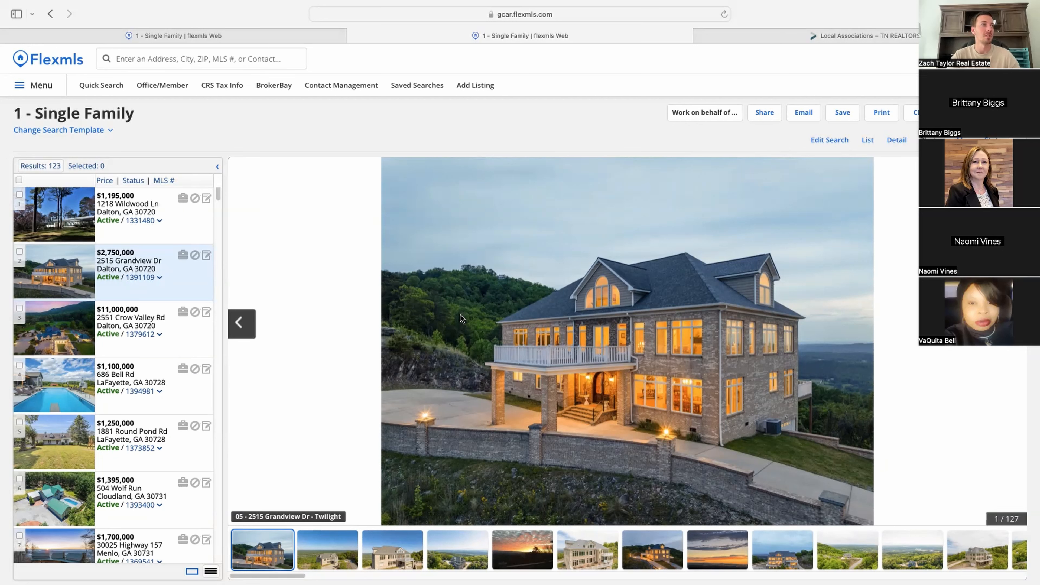
click(141, 278)
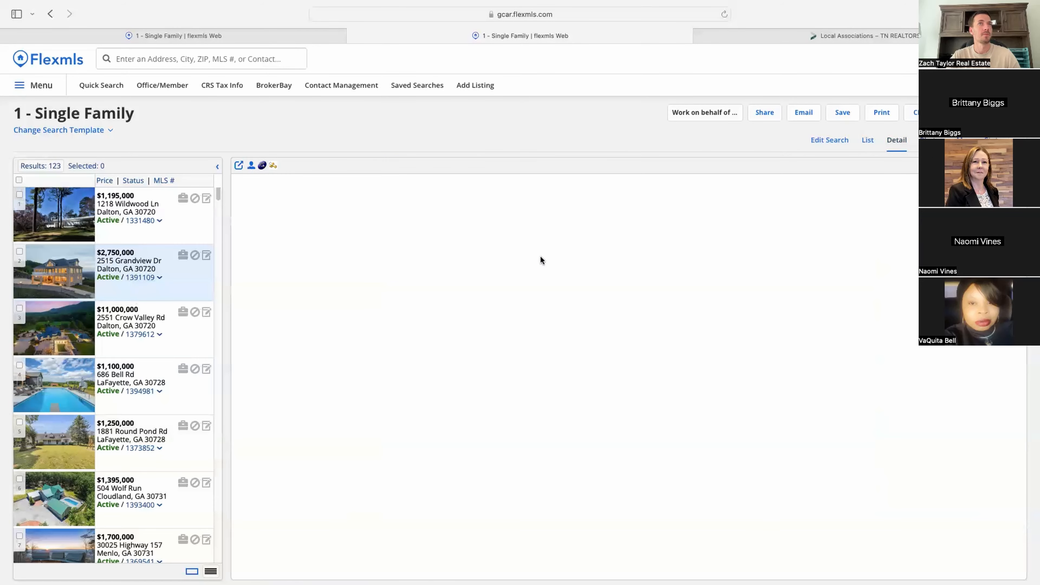